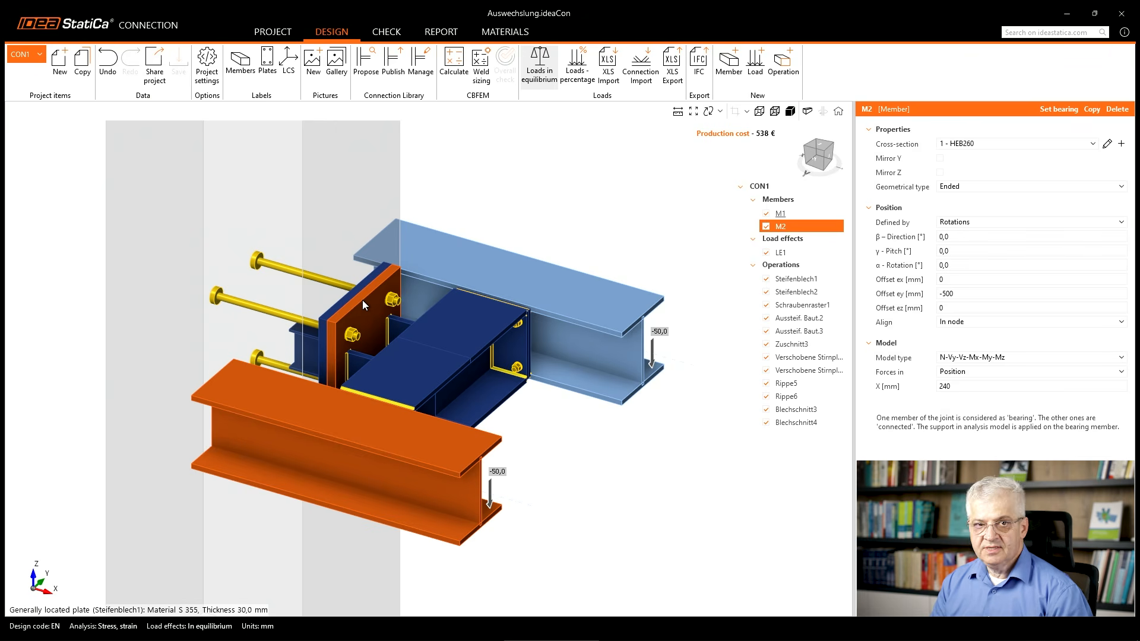
Create a new project item from a blank model and add a first HEB260 member to it.
{"action": "left_click", "coordinate": [60, 72]}
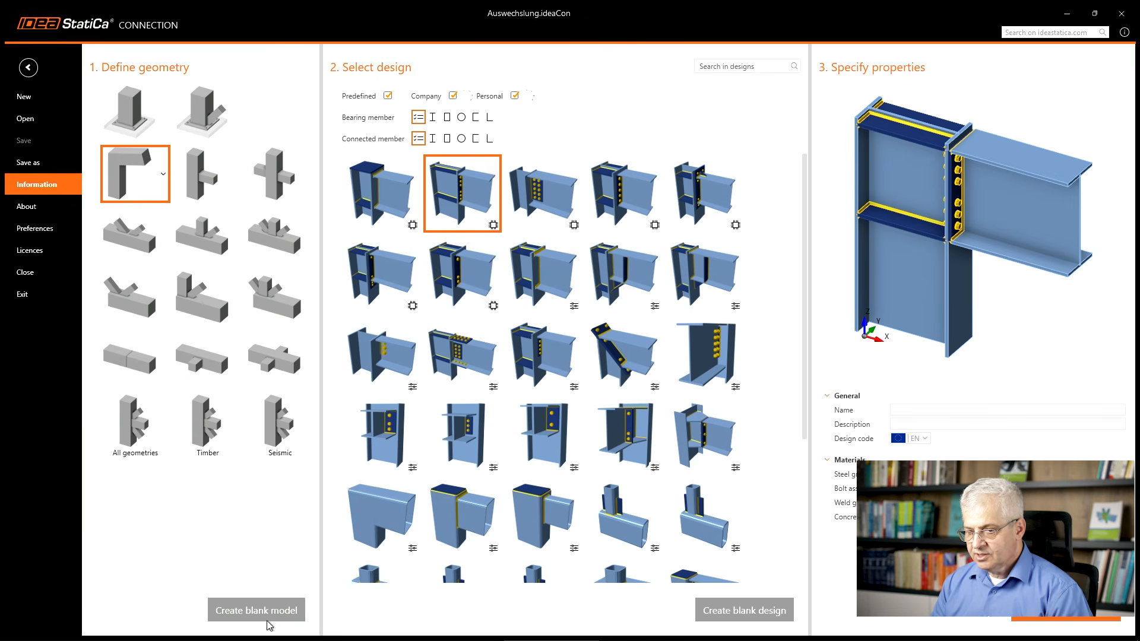
{"action": "left_click", "coordinate": [269, 623]}
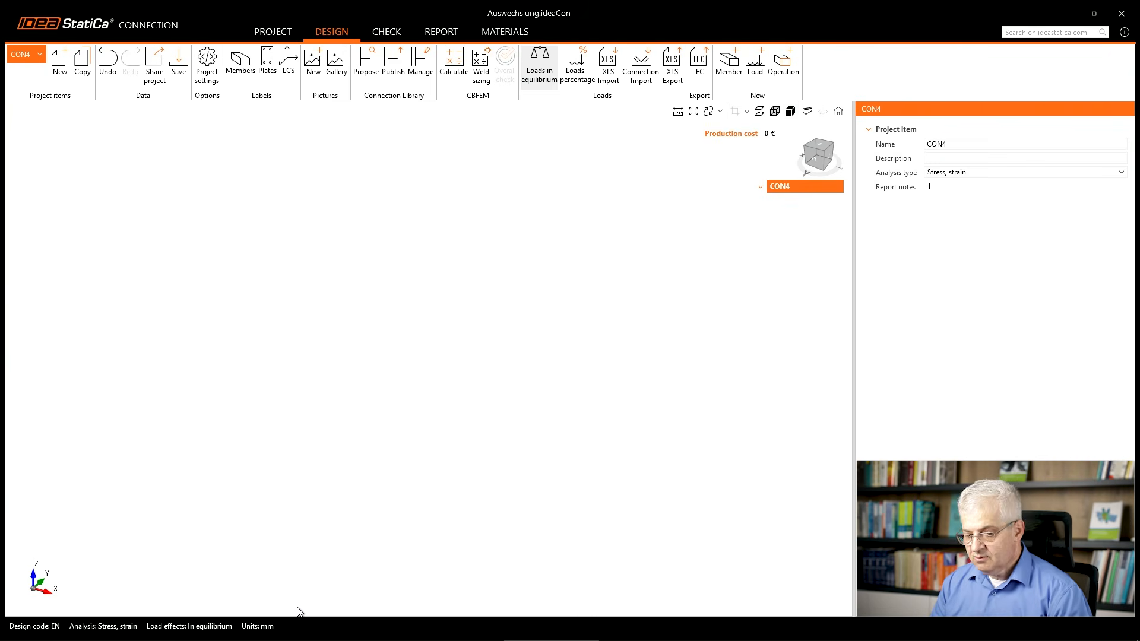
{"action": "left_click", "coordinate": [731, 72]}
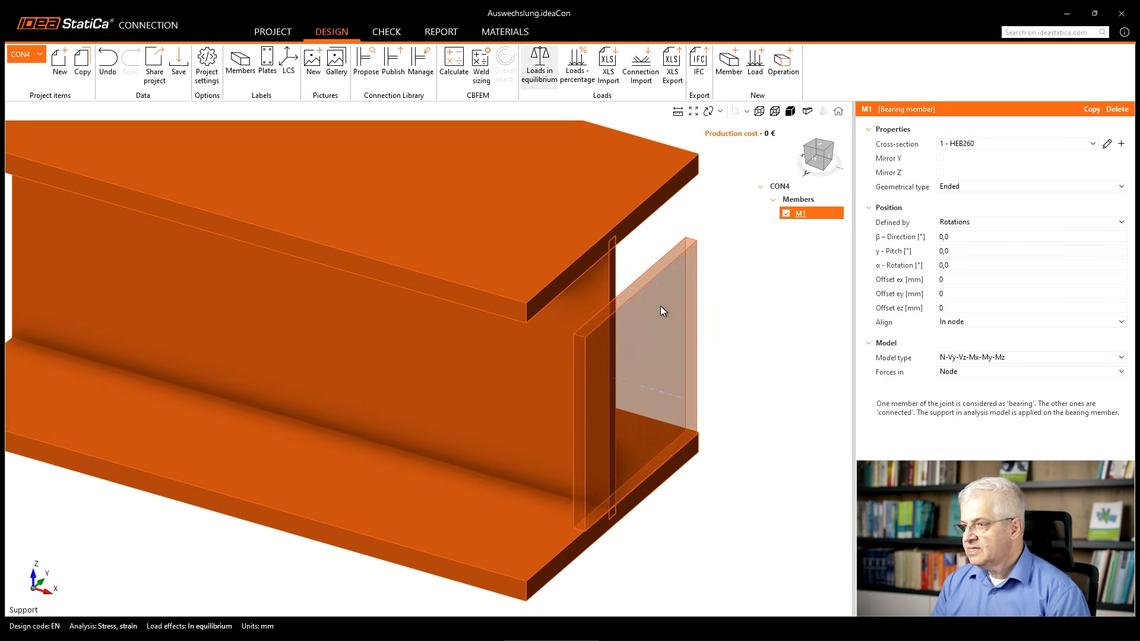
{"action": "left_click", "coordinate": [973, 140]}
{"action": "left_click", "coordinate": [973, 142]}
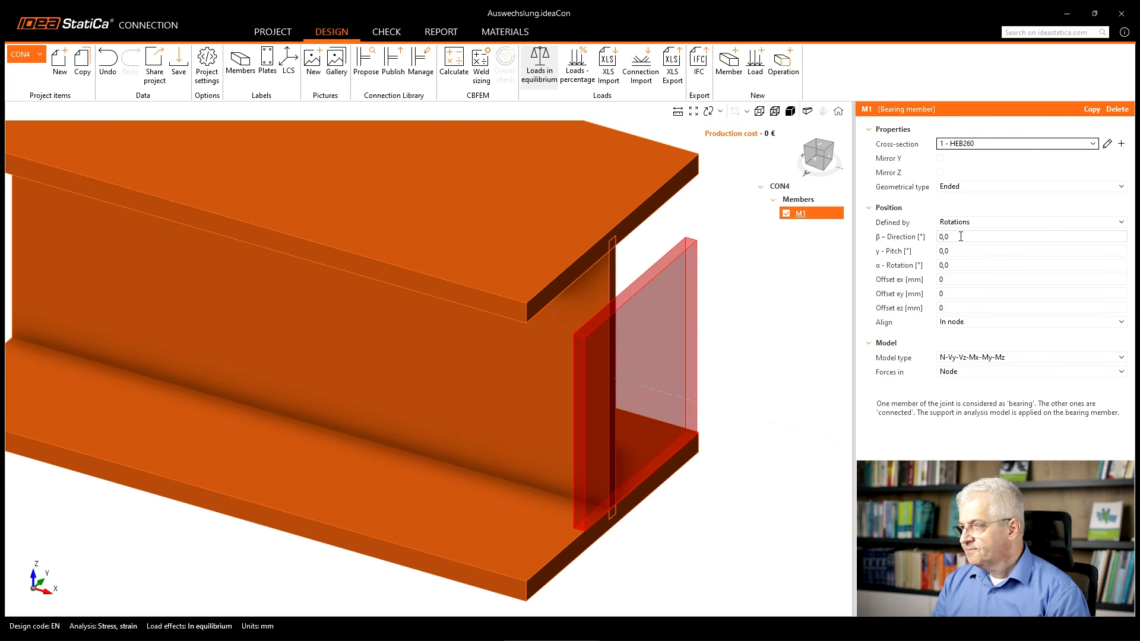
Set member M1's offset ey to 500 mm.
{"action": "left_click", "coordinate": [953, 293]}
{"action": "type", "text": "-500"}
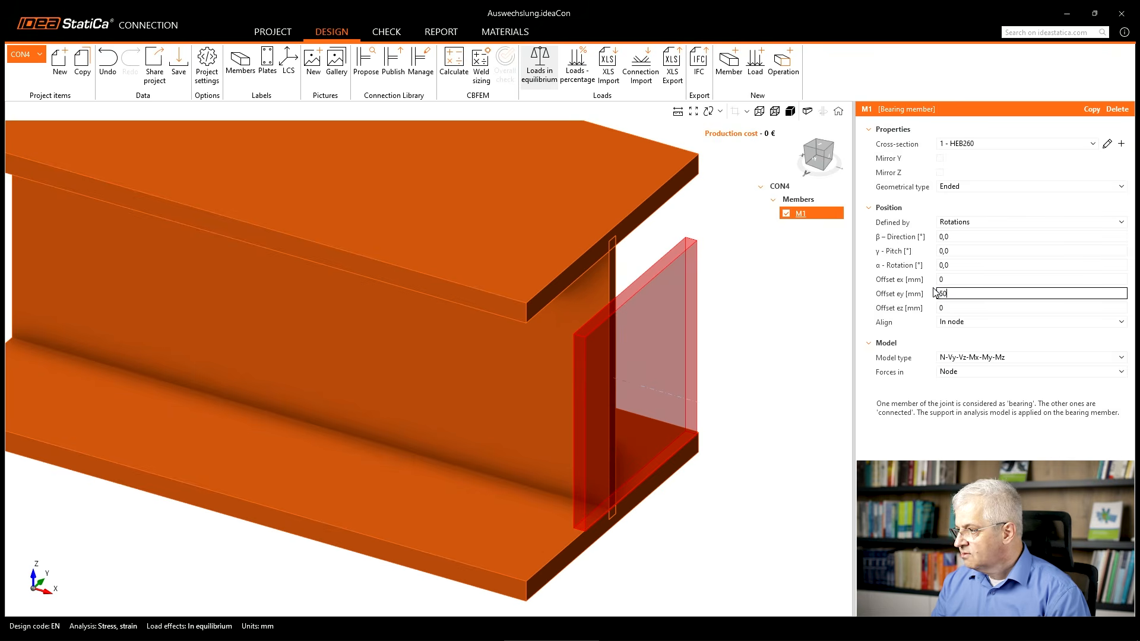
{"action": "key", "text": "Return"}
{"action": "scroll", "coordinate": [631, 336], "scroll_direction": "down", "scroll_amount": 5}
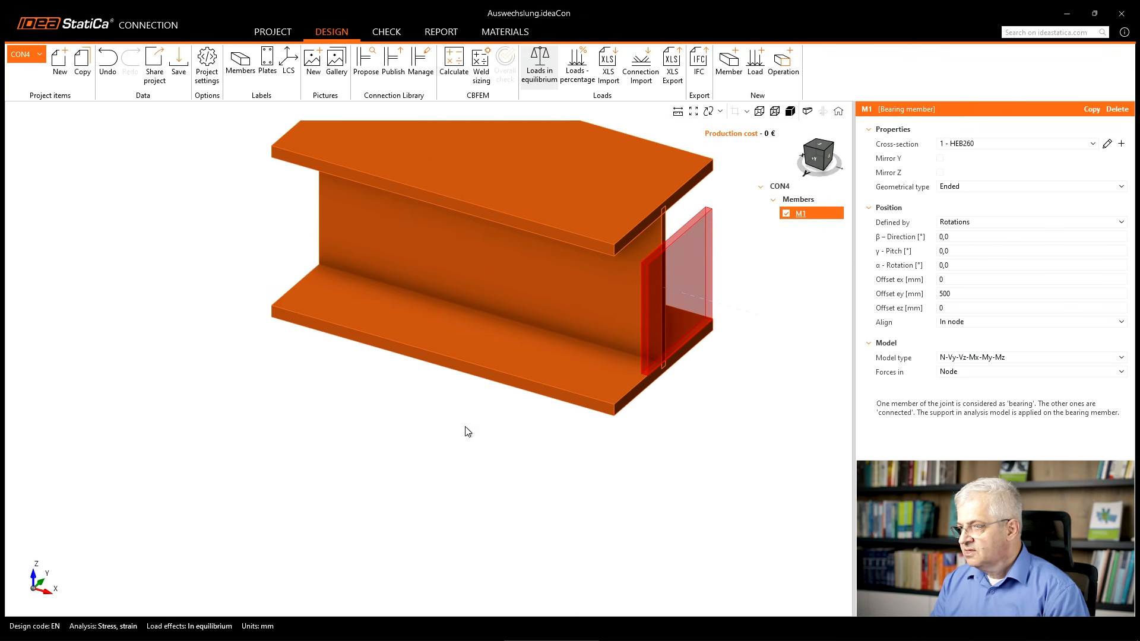
{"action": "scroll", "coordinate": [511, 355], "scroll_direction": "down", "scroll_amount": 2}
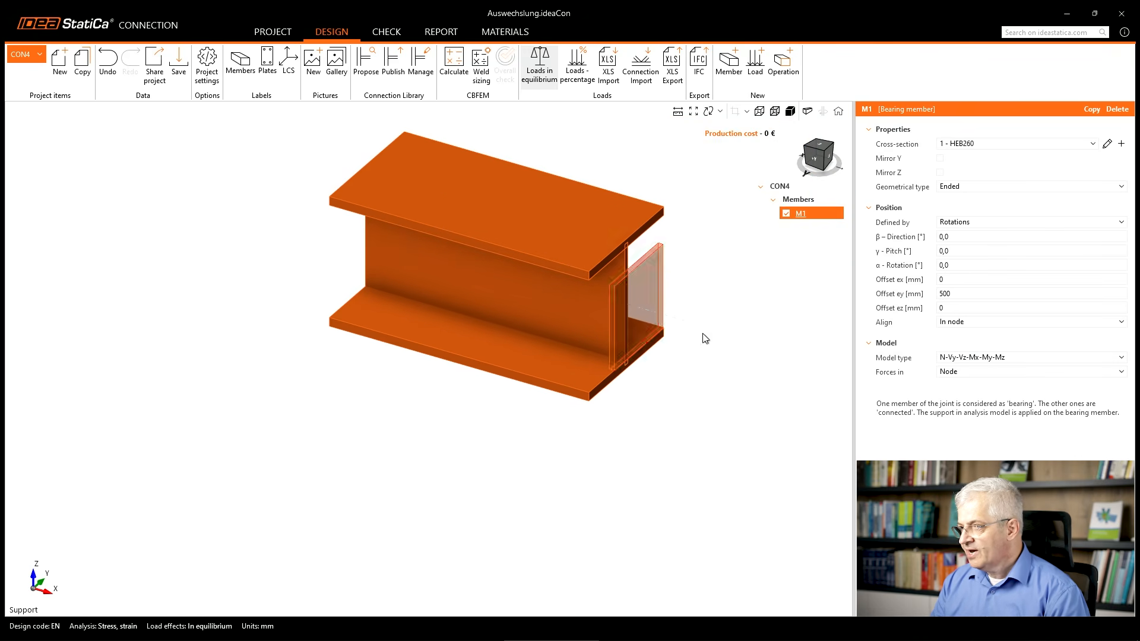
Copy member M1 and set the copy's offset ey to -500 mm.
{"action": "right_click", "coordinate": [801, 217]}
{"action": "left_click", "coordinate": [814, 229]}
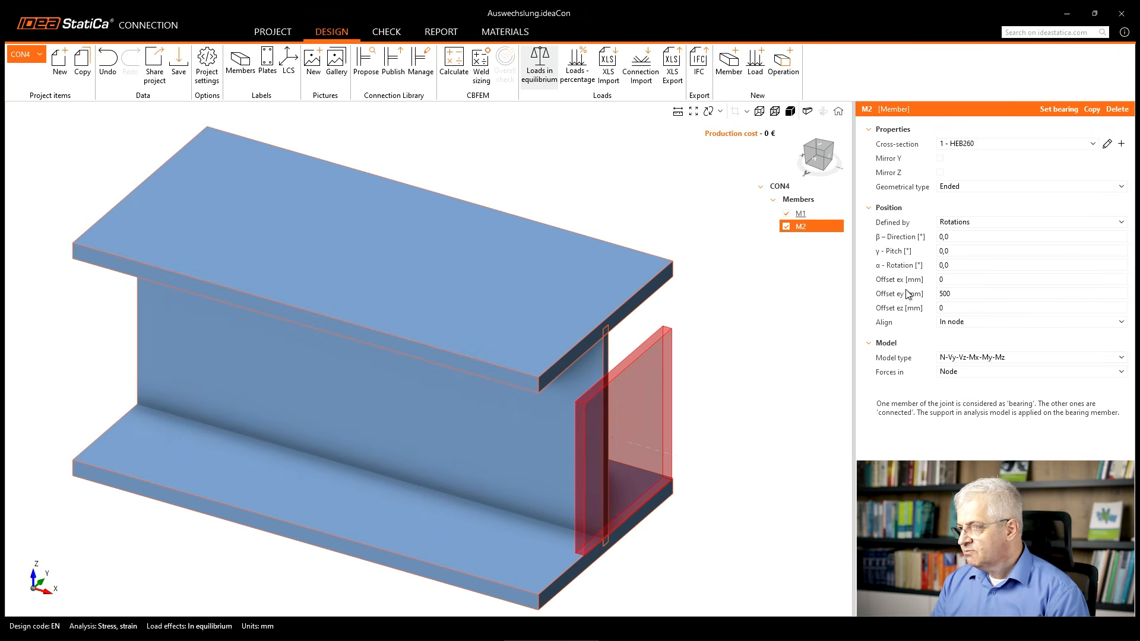
{"action": "left_click", "coordinate": [941, 295]}
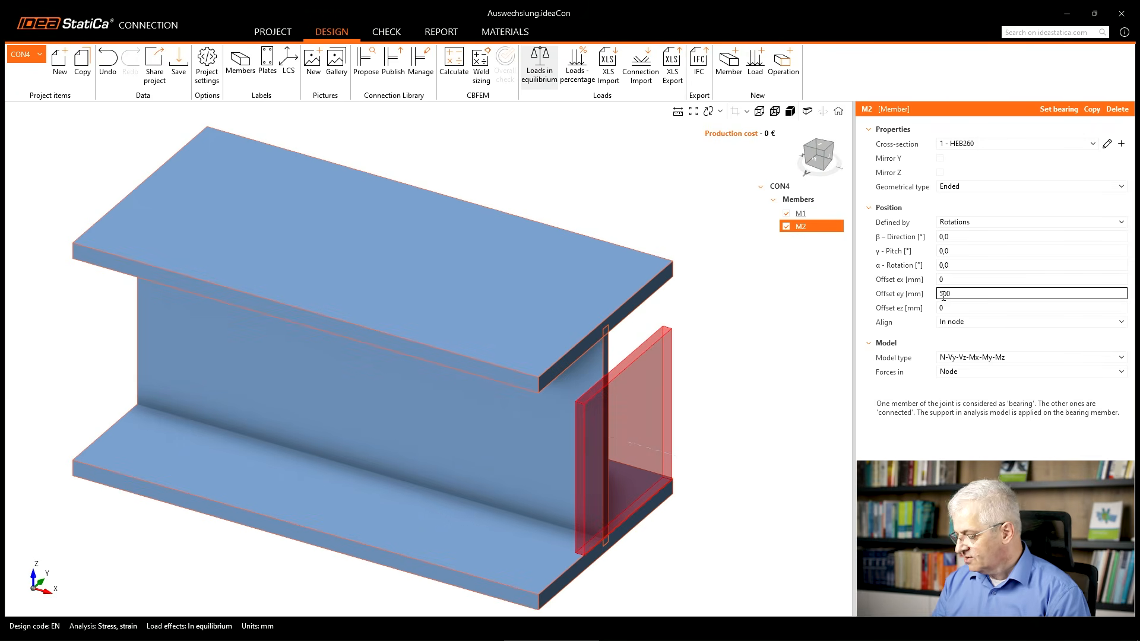
{"action": "type", "text": "-"}
{"action": "key", "text": "Return"}
{"action": "scroll", "coordinate": [503, 322], "scroll_direction": "down", "scroll_amount": 3}
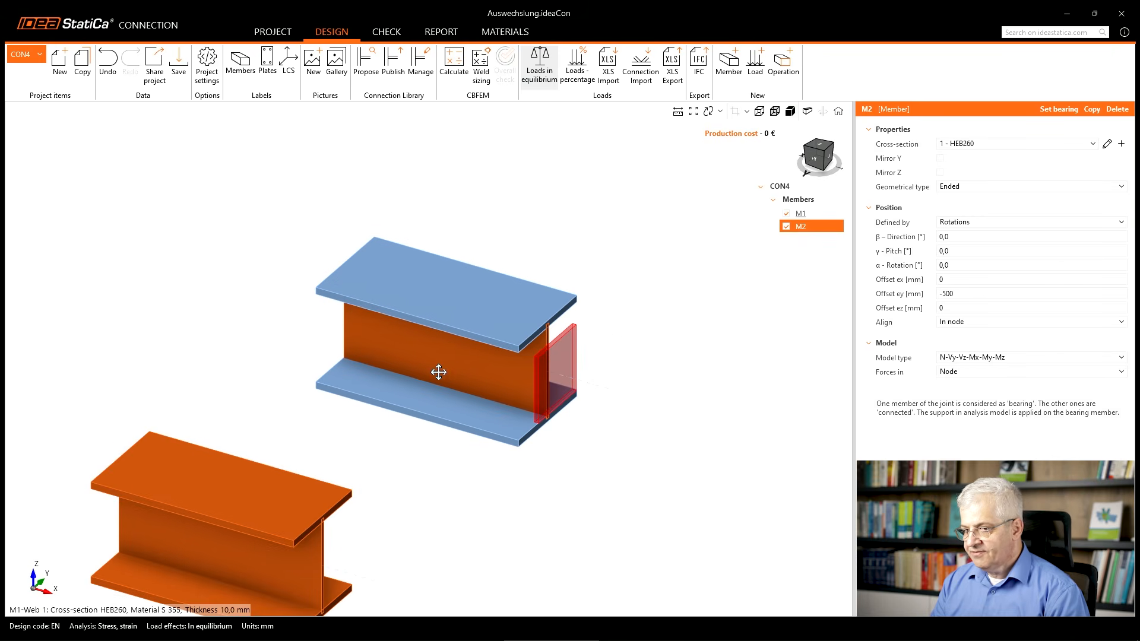
{"action": "middle_click_drag", "start_coordinate": [439, 373], "coordinate": [478, 307]}
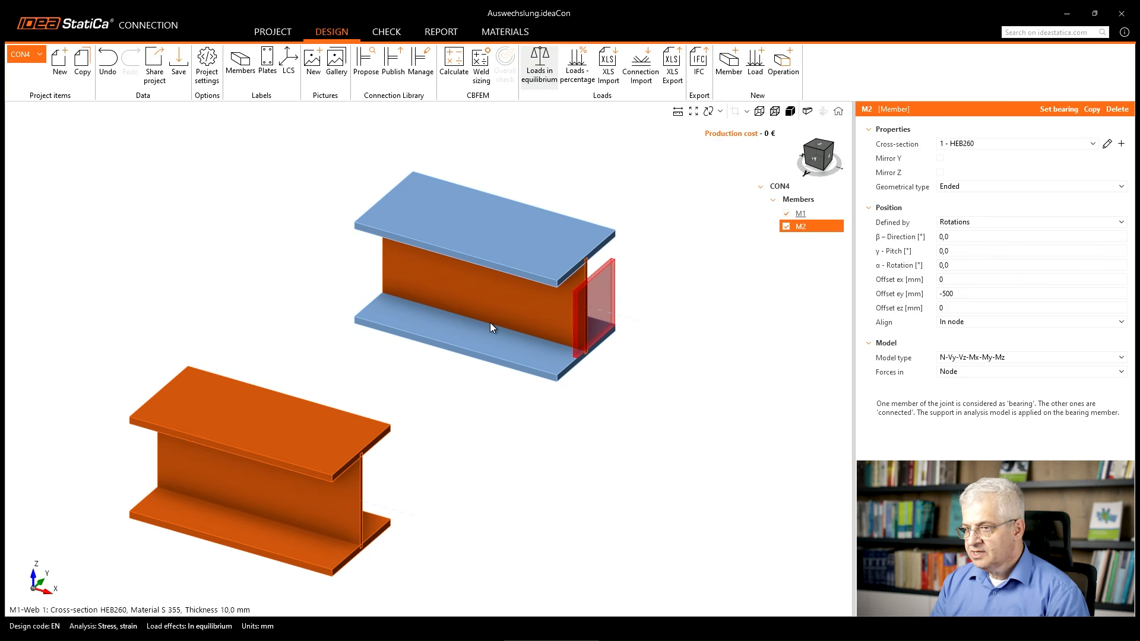
{"action": "mouse_move", "coordinate": [577, 269]}
{"action": "left_mouse_down"}
{"action": "mouse_move", "coordinate": [633, 338]}
{"action": "mouse_move", "coordinate": [554, 342]}
{"action": "mouse_move", "coordinate": [587, 273]}
{"action": "left_mouse_up"}
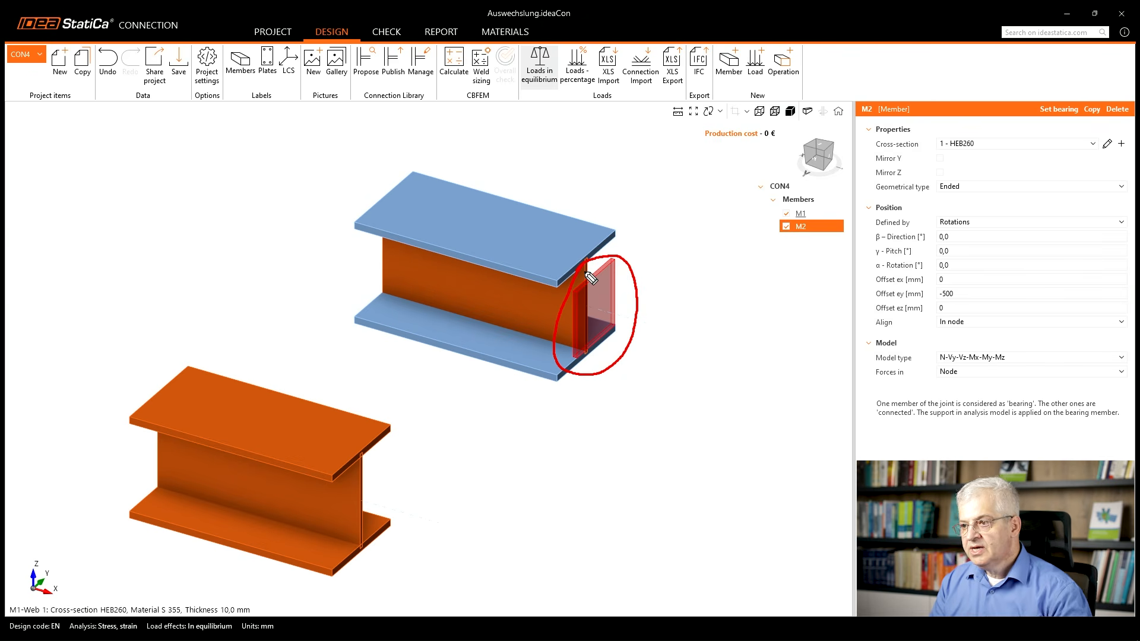
{"action": "left_click_drag", "start_coordinate": [588, 281], "coordinate": [614, 326]}
{"action": "left_click_drag", "start_coordinate": [616, 274], "coordinate": [591, 333]}
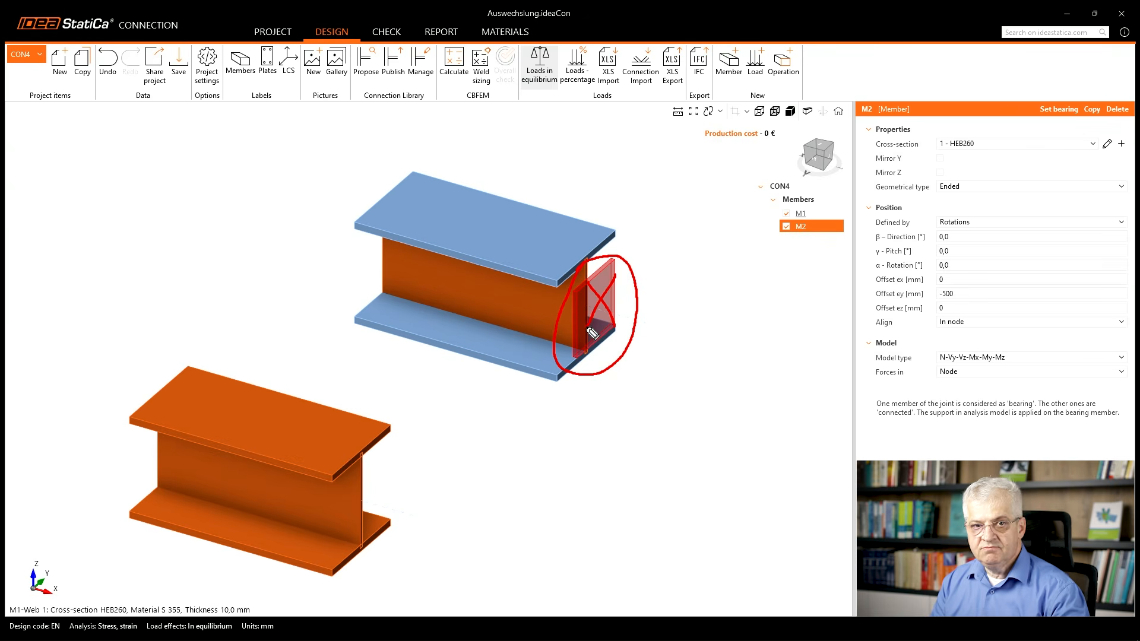
{"action": "key", "text": "Escape"}
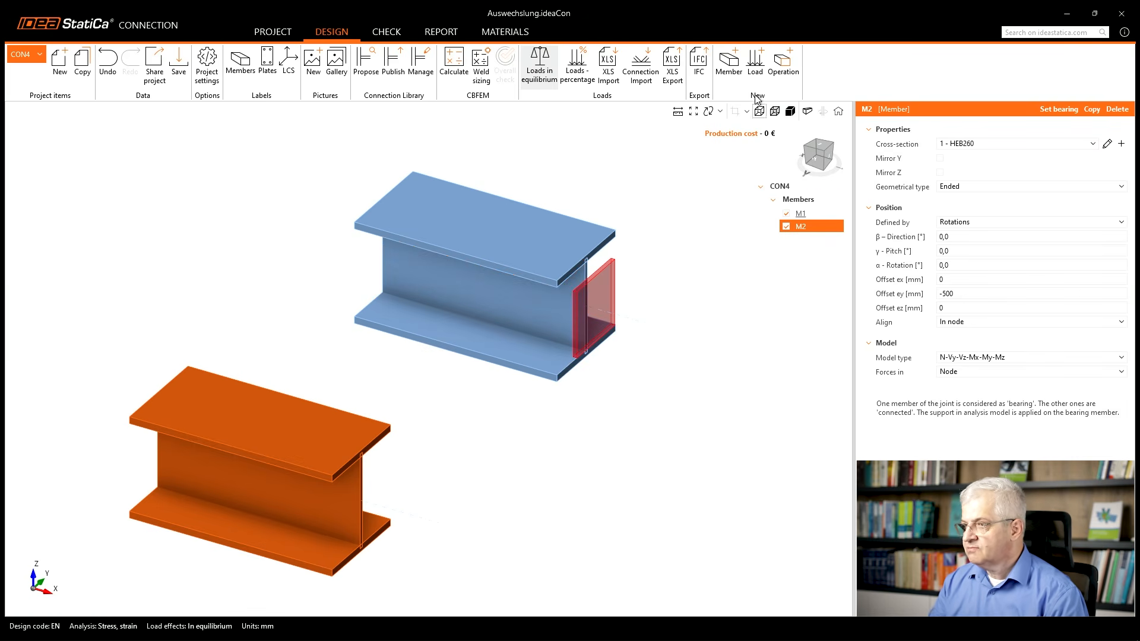
Add a load effect with a shear force Vz of -50 kN at the ends of members M1 and M2.
{"action": "left_click", "coordinate": [755, 59]}
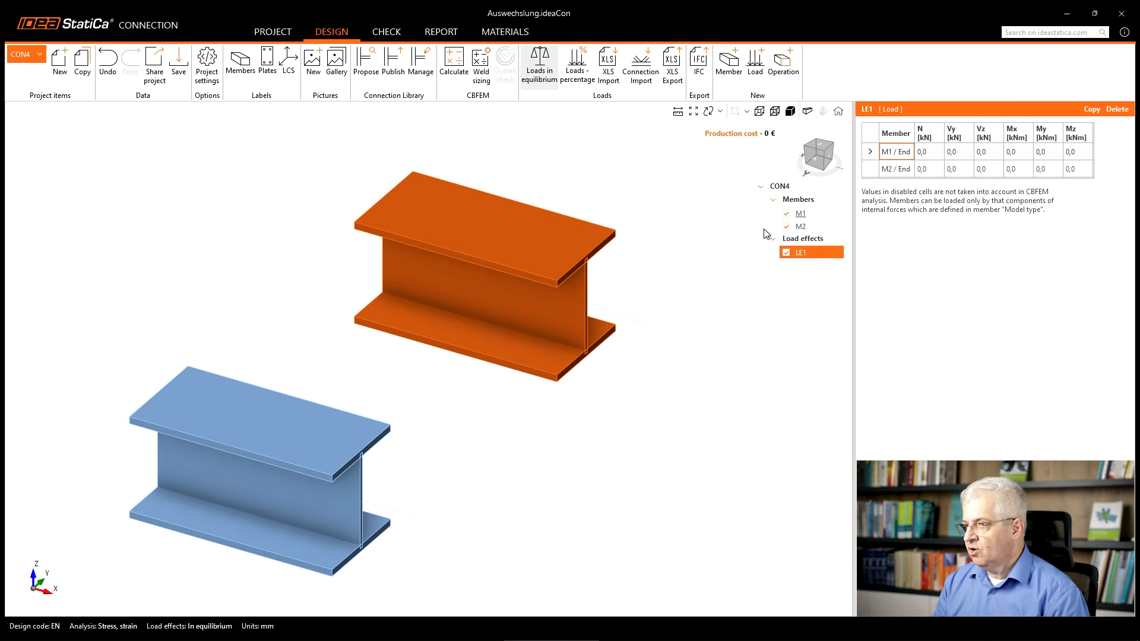
{"action": "left_click", "coordinate": [988, 152]}
{"action": "type", "text": "-50"}
{"action": "left_click", "coordinate": [990, 169]}
{"action": "type", "text": "-"}
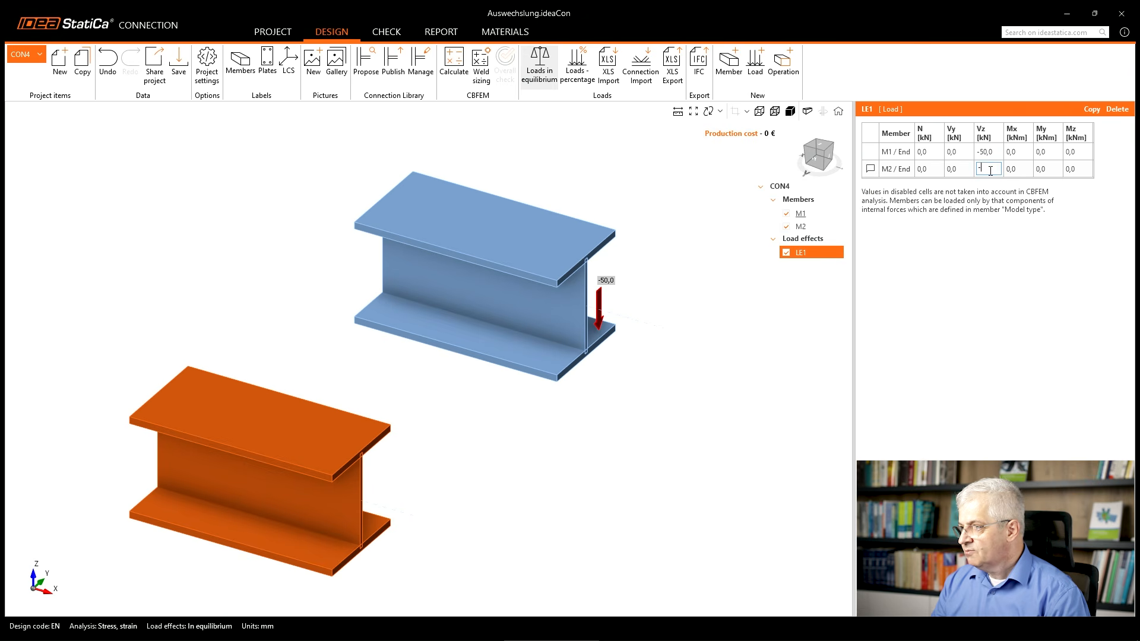
{"action": "type", "text": "50"}
{"action": "key", "text": "Return"}
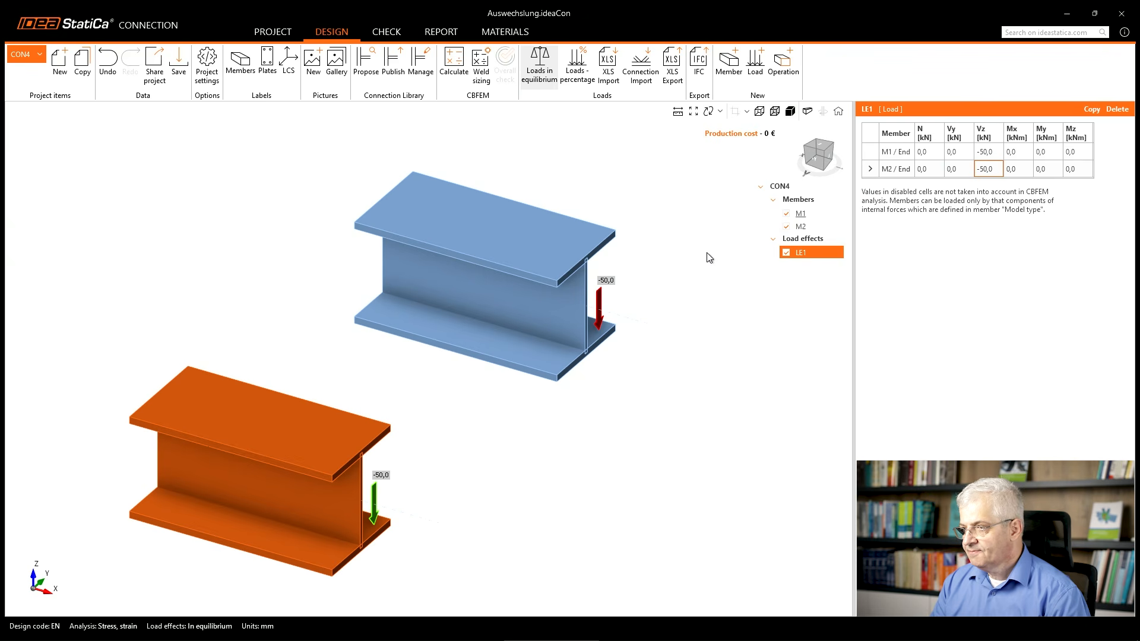
Examine the load position and member M2's internal-force diagram in a wireframe view along the Y axis.
{"action": "left_click", "coordinate": [802, 213]}
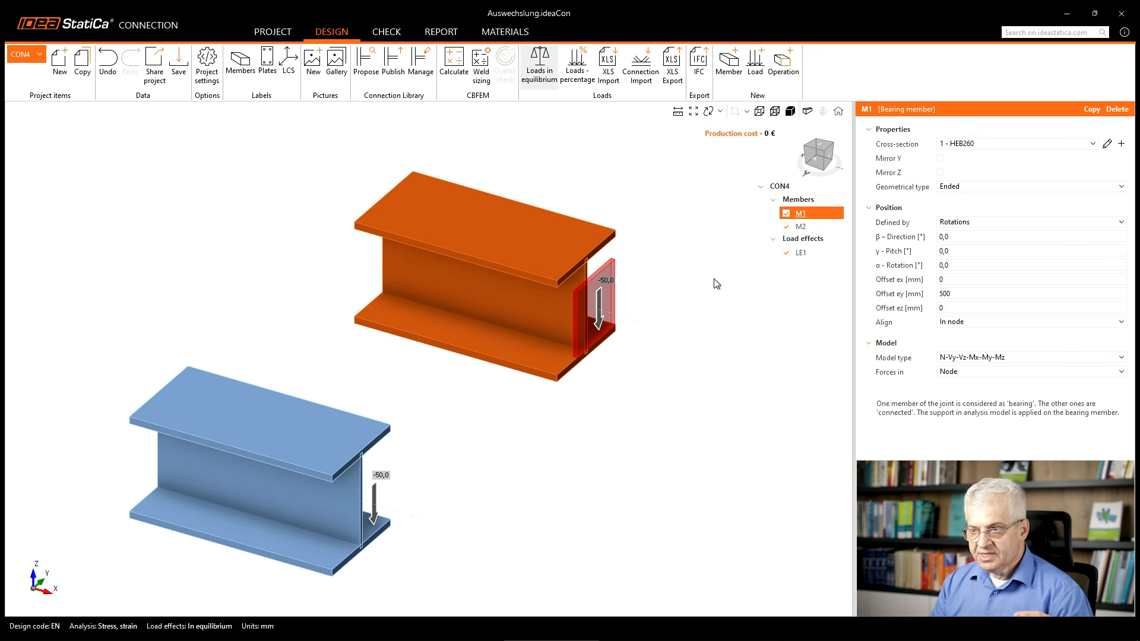
{"action": "left_click", "coordinate": [758, 112]}
{"action": "scroll", "coordinate": [386, 359], "scroll_direction": "down", "scroll_amount": 3}
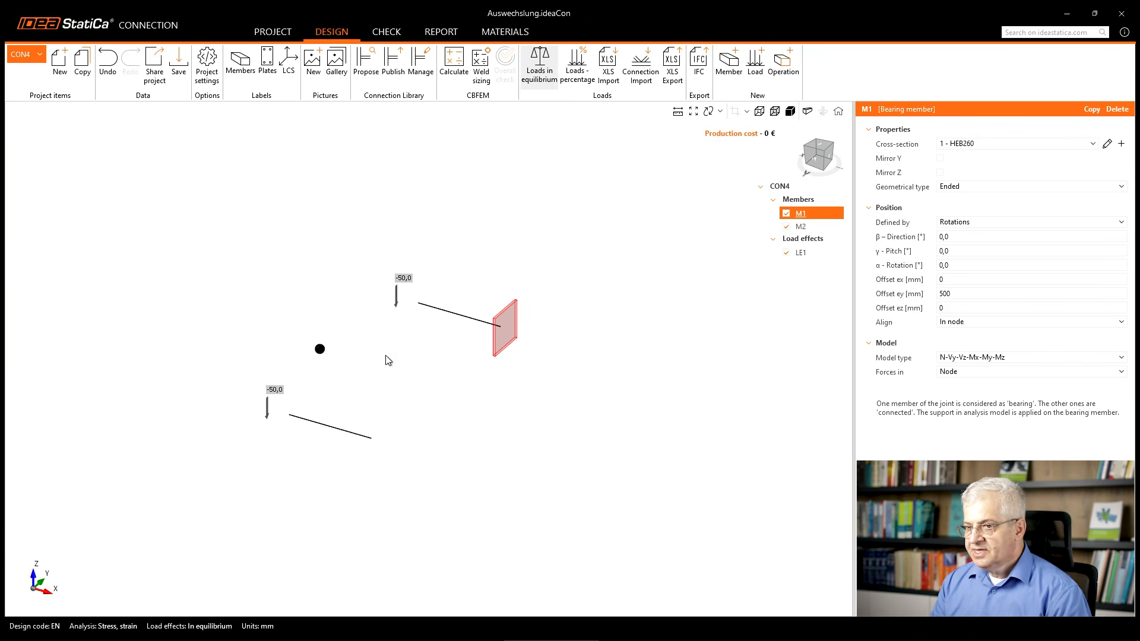
{"action": "left_click", "coordinate": [813, 164]}
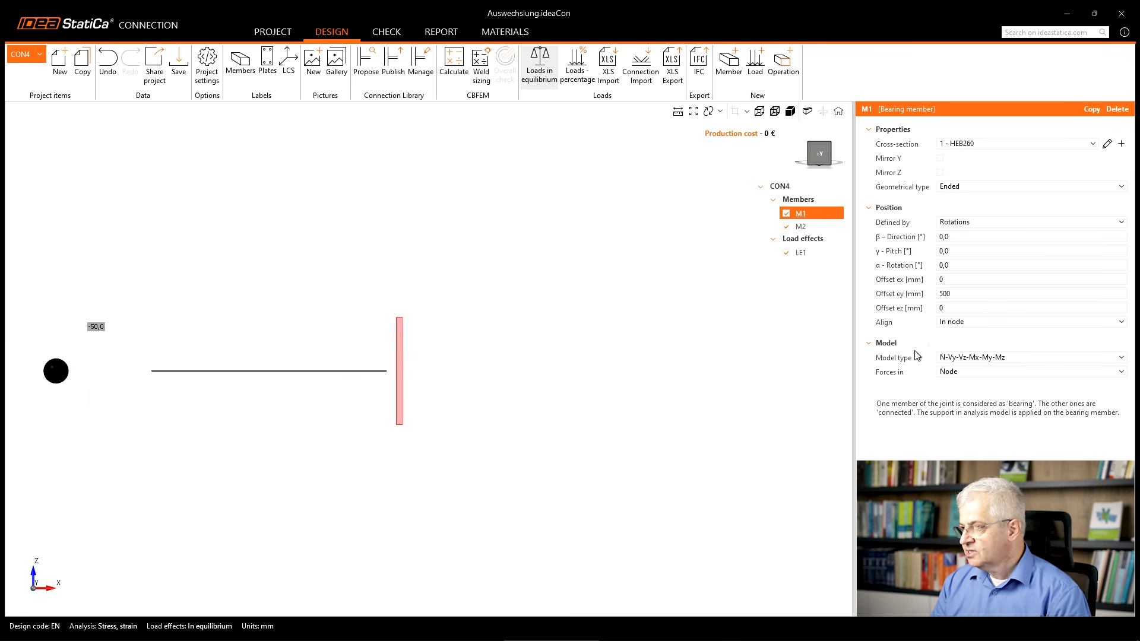
{"action": "left_click", "coordinate": [799, 252]}
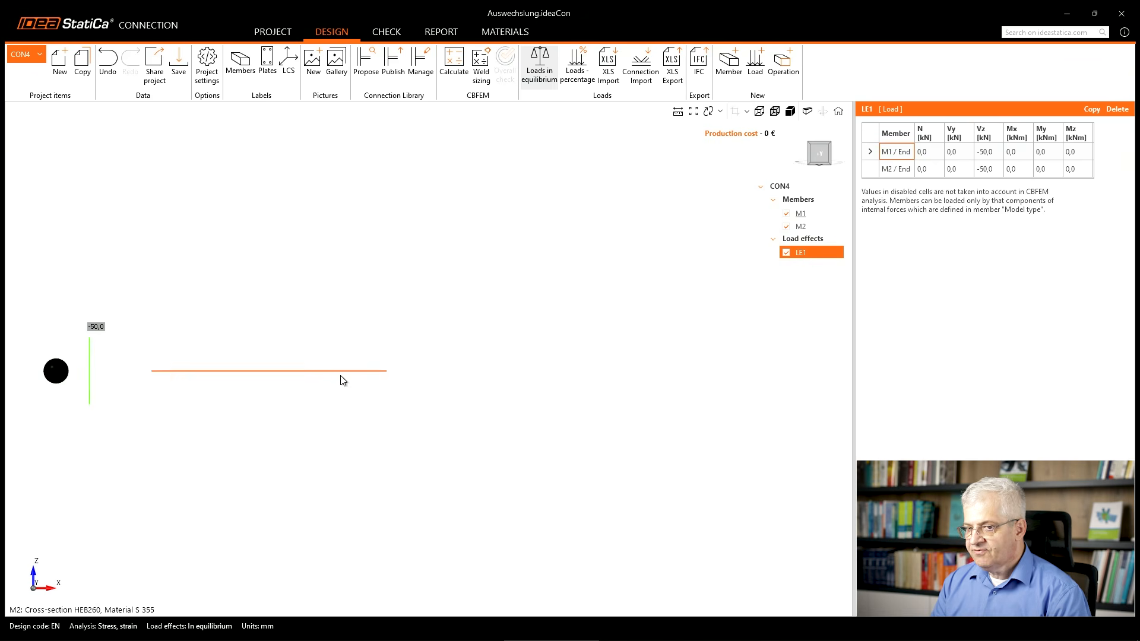
{"action": "left_click", "coordinate": [899, 169]}
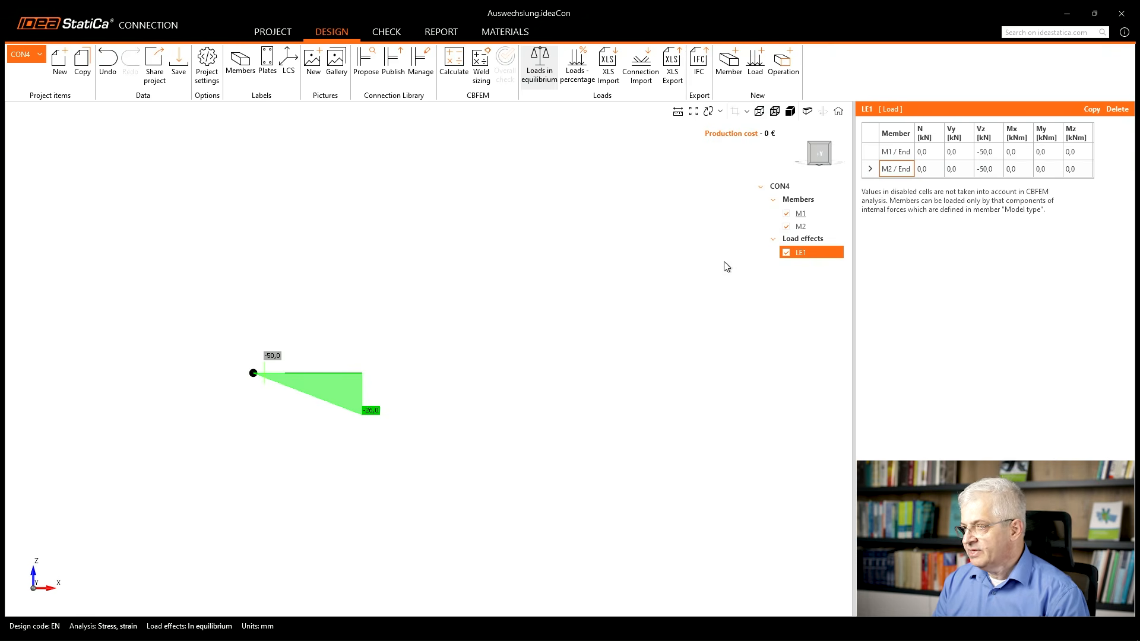
Set member M1's offset ex to 240 mm.
{"action": "left_click", "coordinate": [803, 215]}
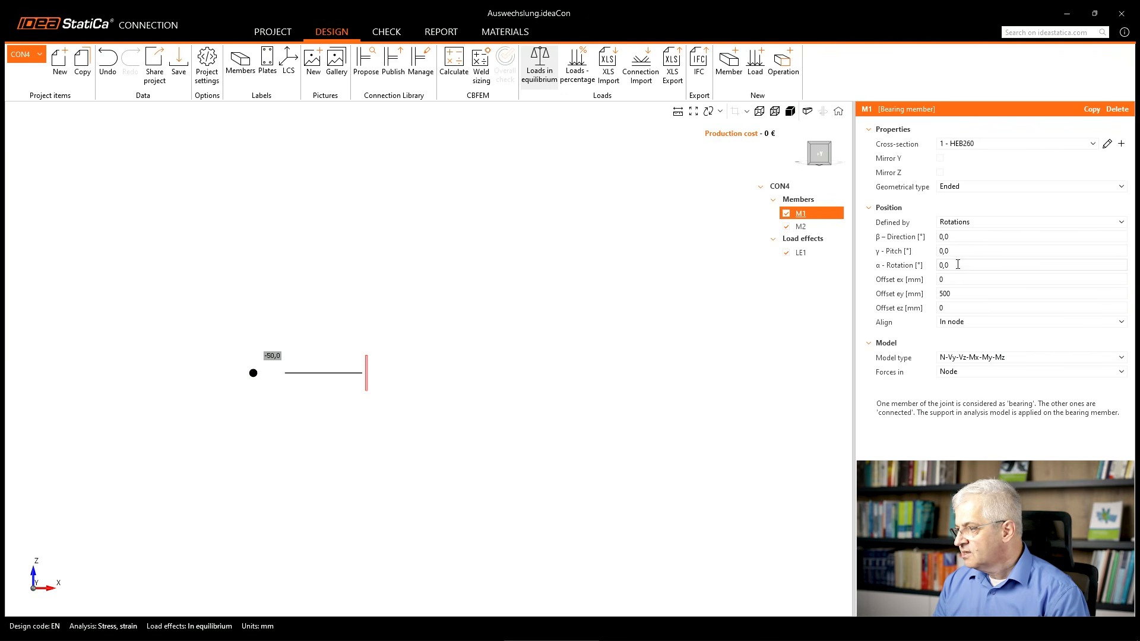
{"action": "left_click", "coordinate": [941, 280]}
{"action": "type", "text": "24"}
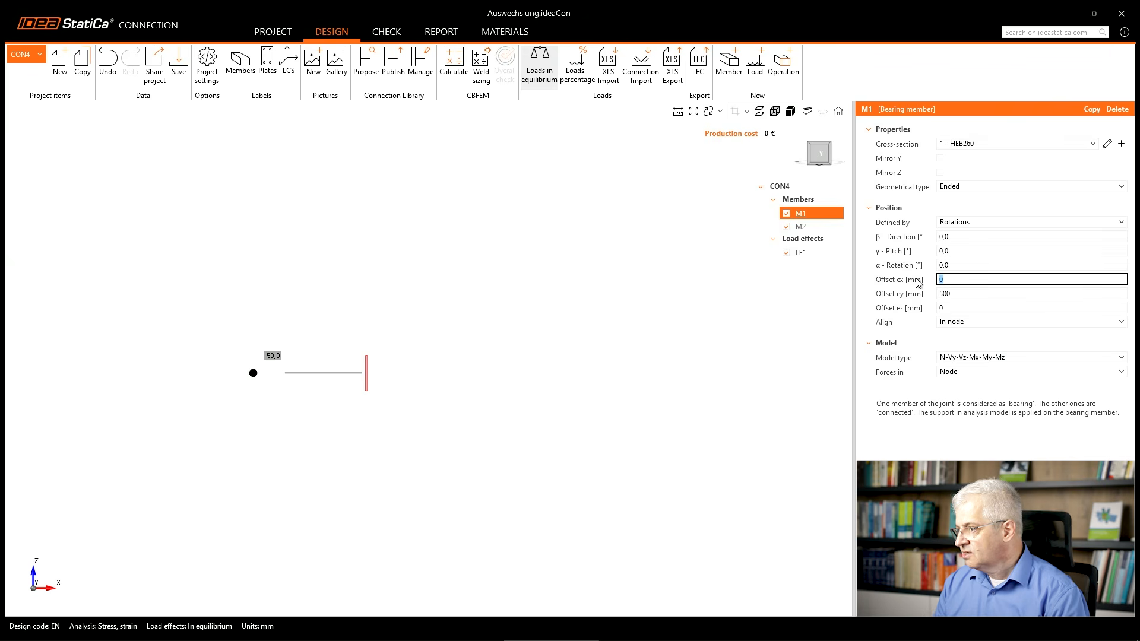
{"action": "type", "text": "0"}
{"action": "key", "text": "Return"}
Set member M2's offset ex to 240 mm as well.
{"action": "left_click", "coordinate": [802, 229]}
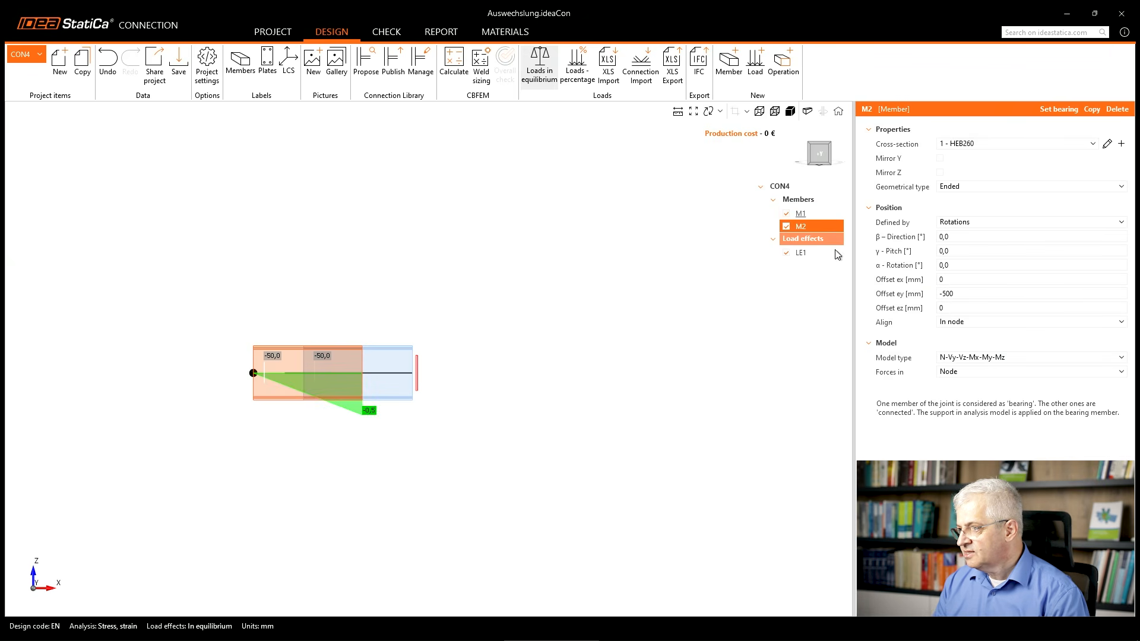
{"action": "left_click", "coordinate": [957, 279]}
{"action": "type", "text": "240"}
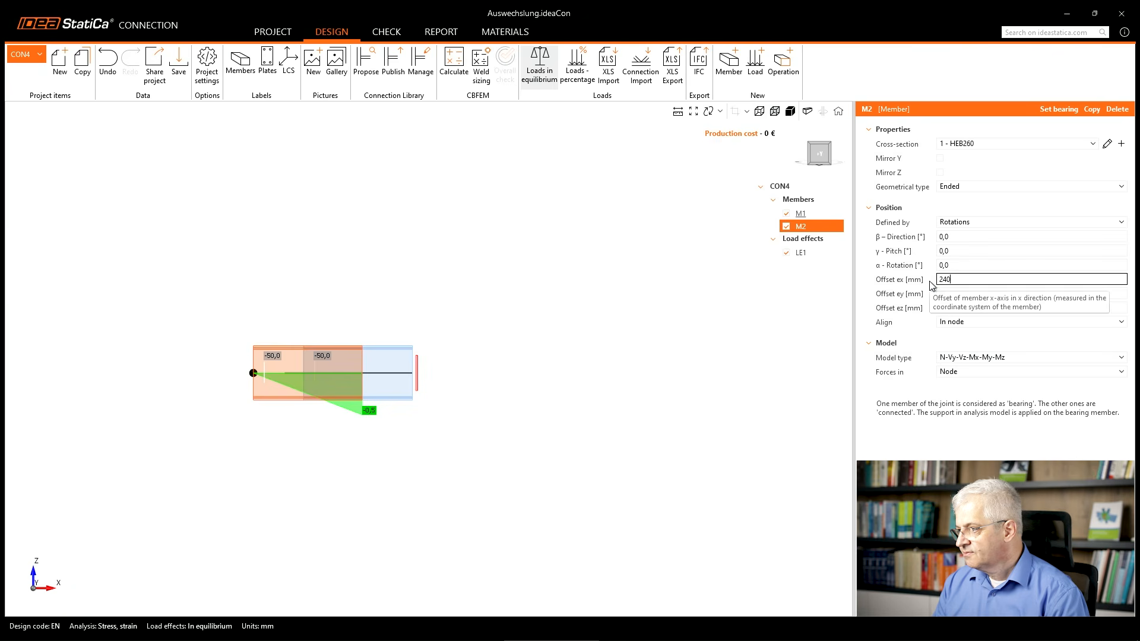
{"action": "key", "text": "Return"}
Examine member M2's internal-force diagram under load effect LE1 relative to the node, from the side and in 3D.
{"action": "left_click", "coordinate": [805, 255]}
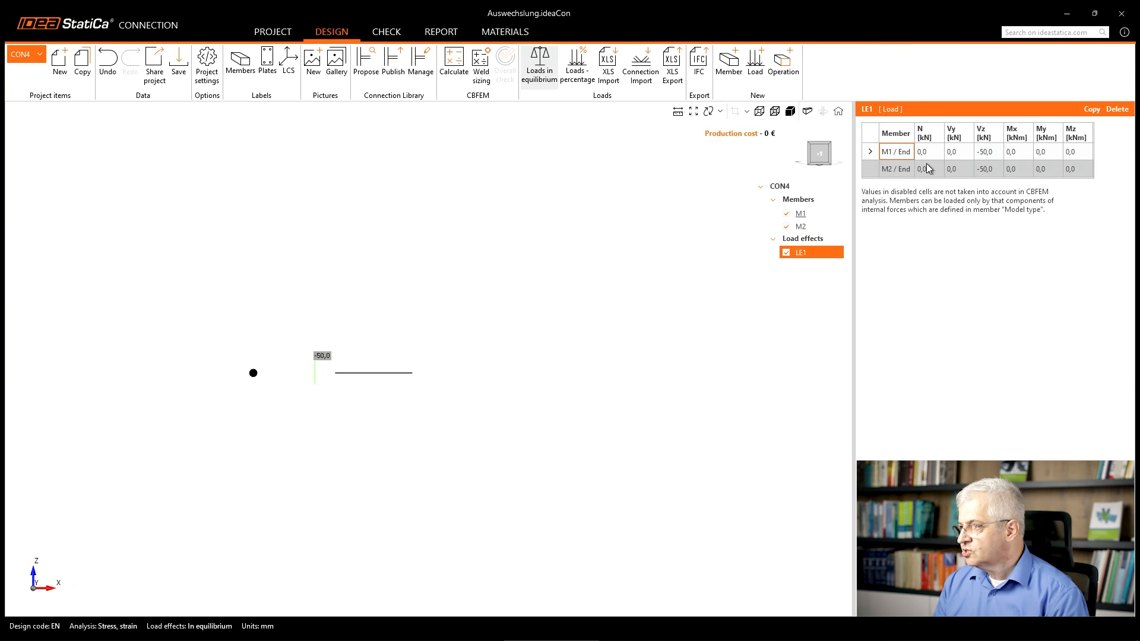
{"action": "left_click", "coordinate": [894, 172]}
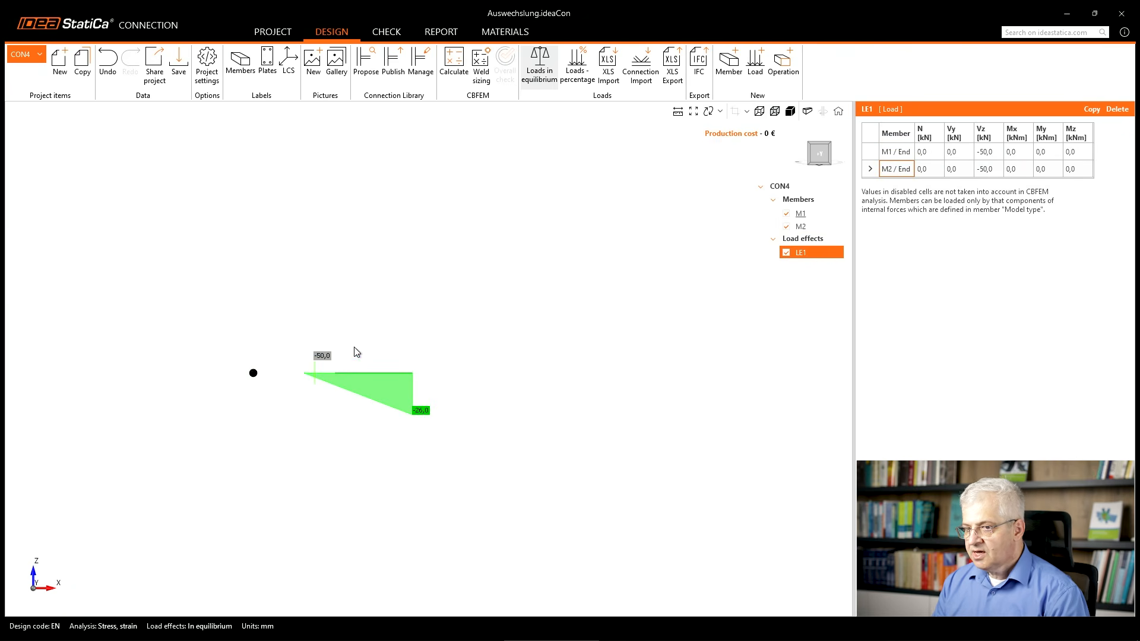
{"action": "scroll", "coordinate": [350, 353], "scroll_direction": "up", "scroll_amount": 3}
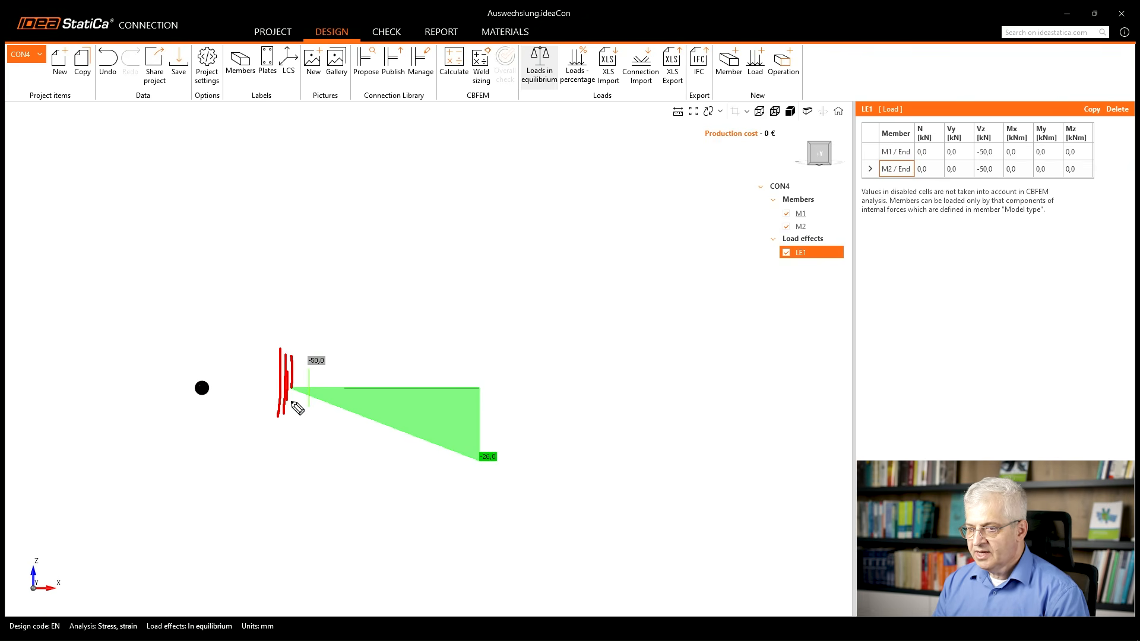
{"action": "scroll", "coordinate": [447, 382], "scroll_direction": "down", "scroll_amount": 3}
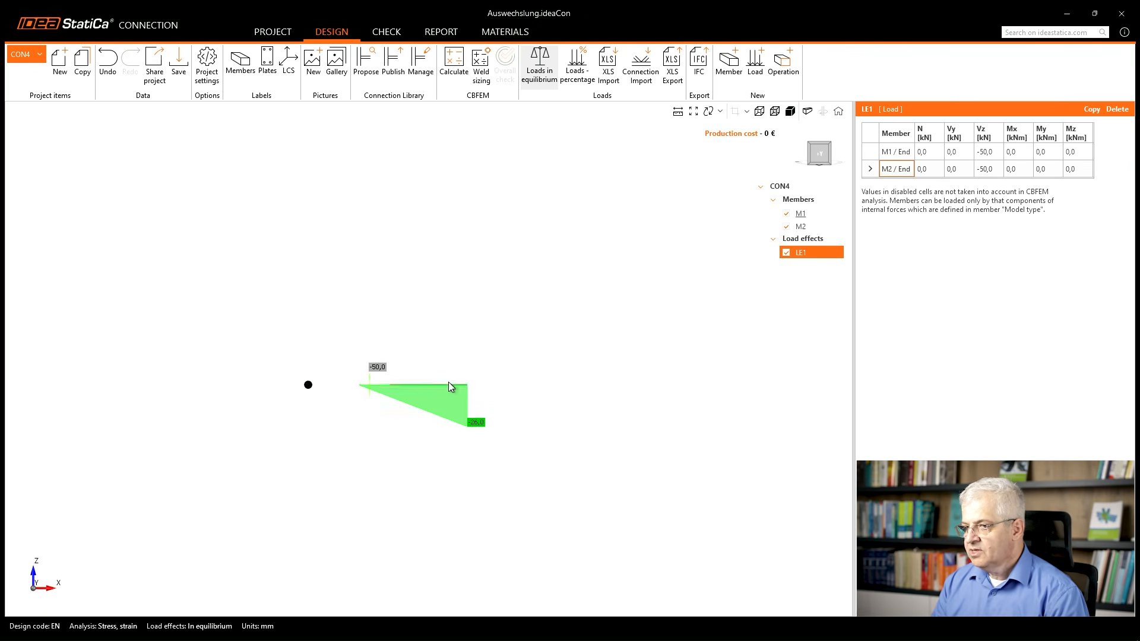
{"action": "middle_click_drag", "start_coordinate": [443, 392], "coordinate": [363, 427]}
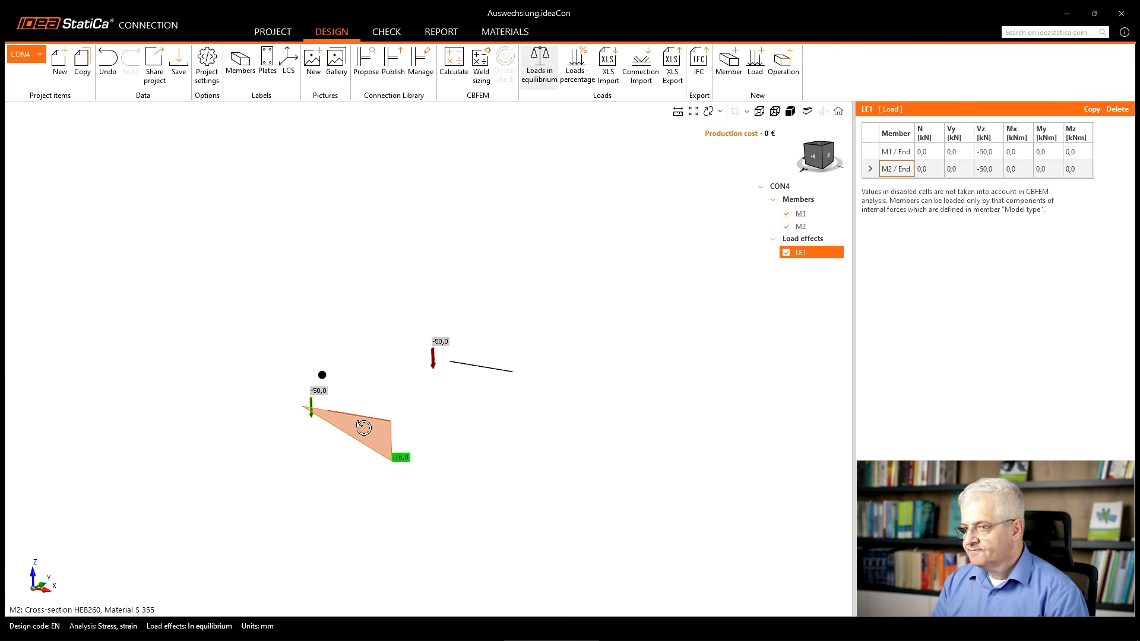
Switch the model to transparent display and add a Stiffening member manufacturing operation.
{"action": "left_click", "coordinate": [774, 111]}
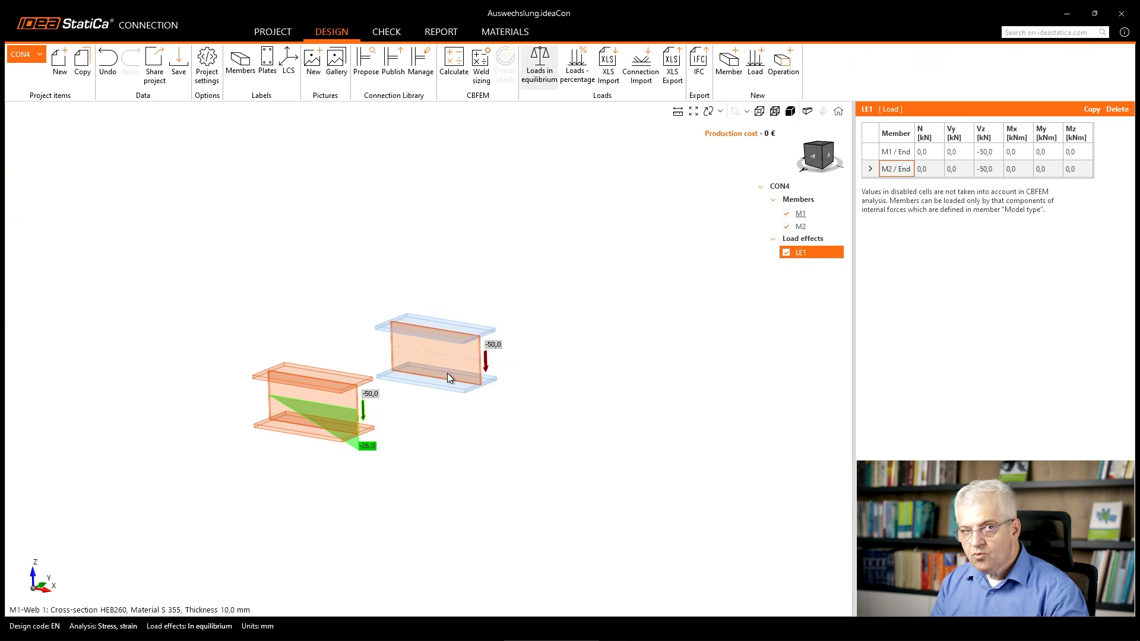
{"action": "left_click", "coordinate": [783, 74]}
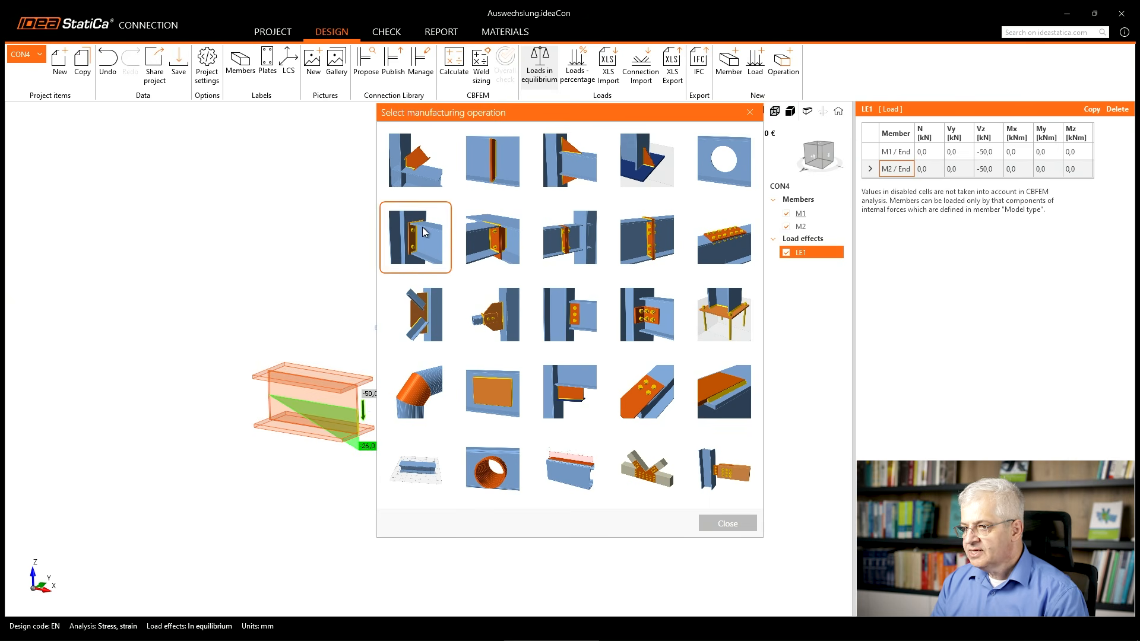
{"action": "left_click", "coordinate": [418, 381]}
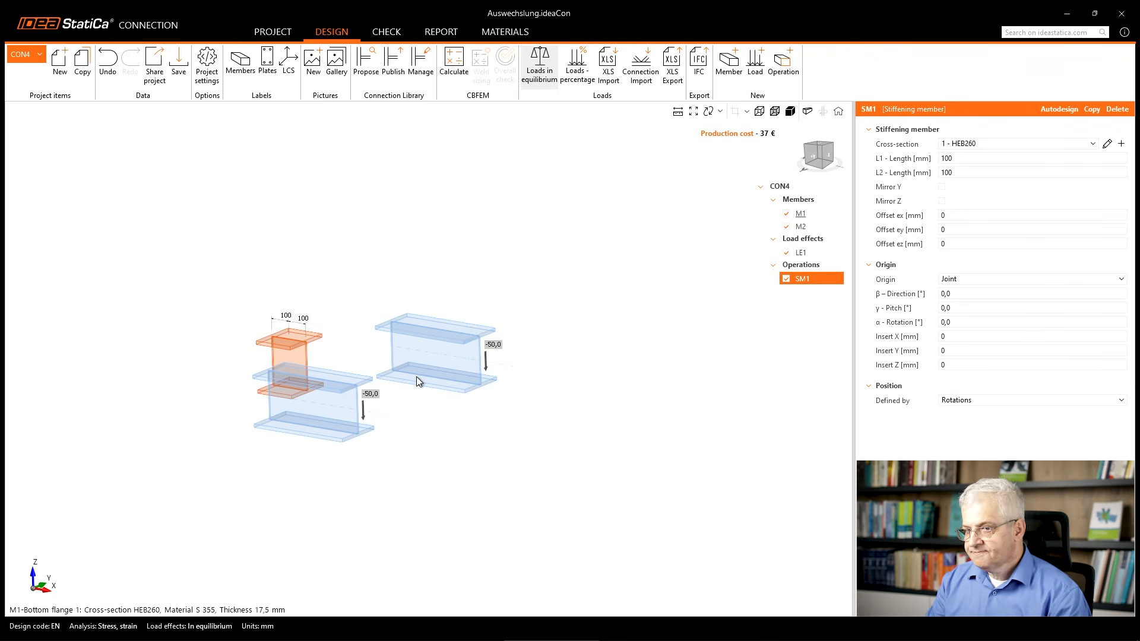
Try a pitch of 90° for the stiffening member, with the pitch reset to 0°.
{"action": "left_click", "coordinate": [952, 309]}
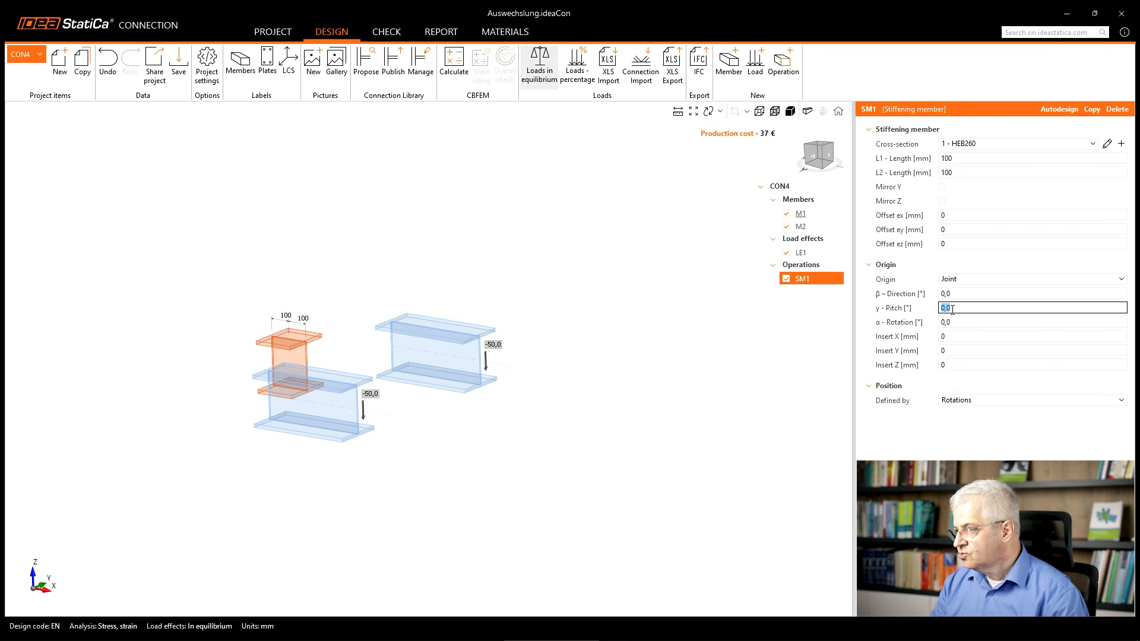
{"action": "type", "text": "90"}
{"action": "key", "text": "Tab"}
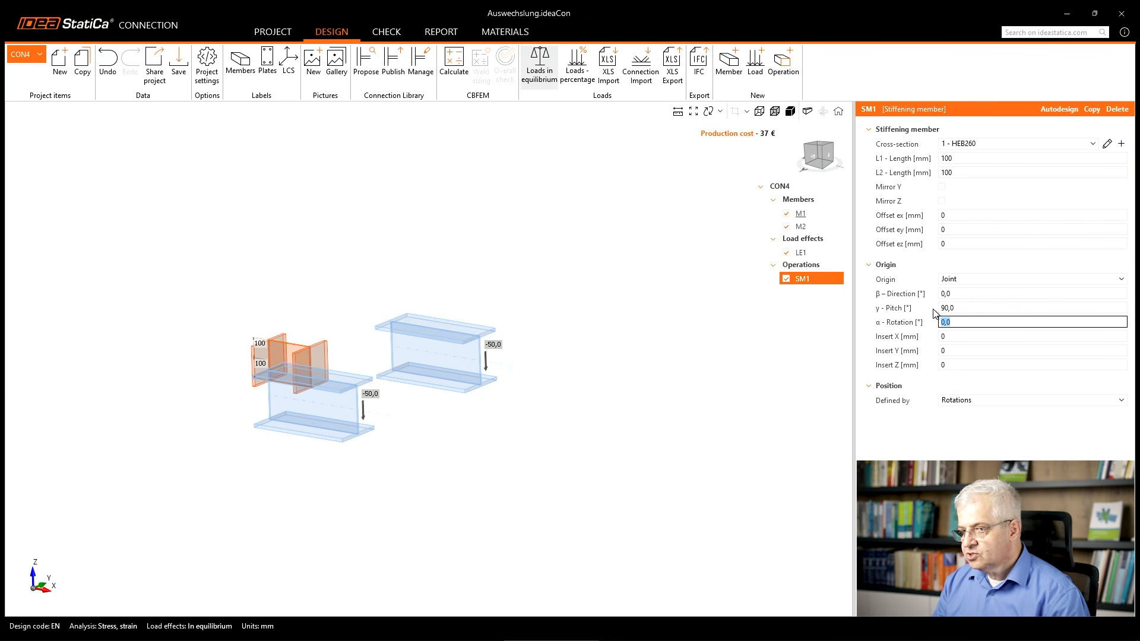
{"action": "key", "text": "shift+Tab"}
{"action": "type", "text": "0"}
Set the stiffening member's β direction to 90° so it runs crosswise to the two beams.
{"action": "key", "text": "shift+Tab"}
{"action": "type", "text": "90"}
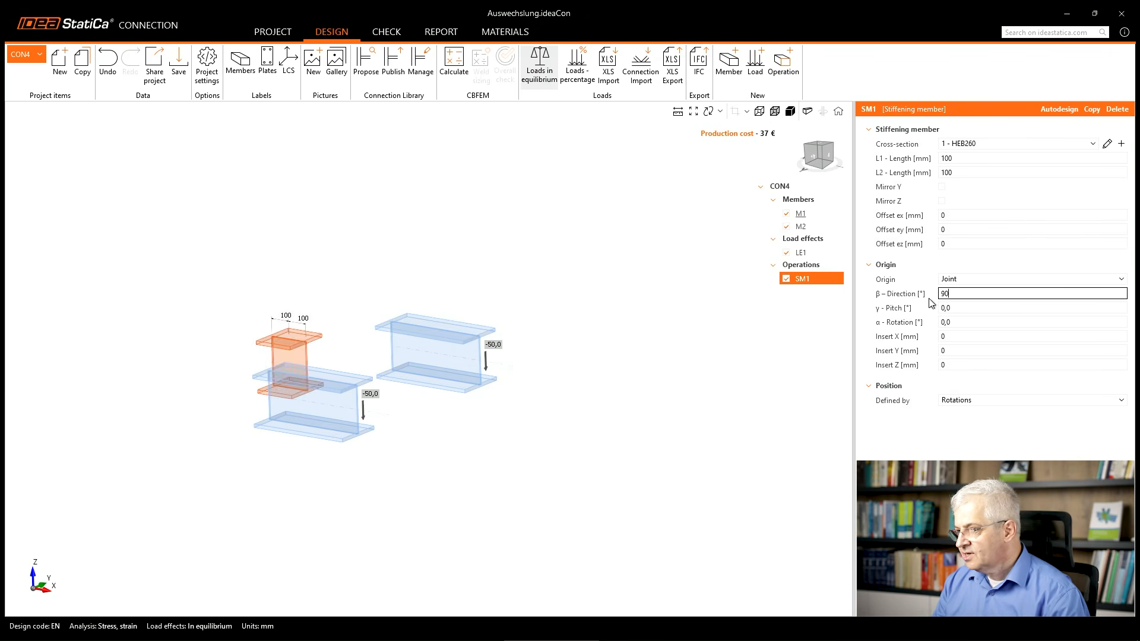
{"action": "key", "text": "Tab"}
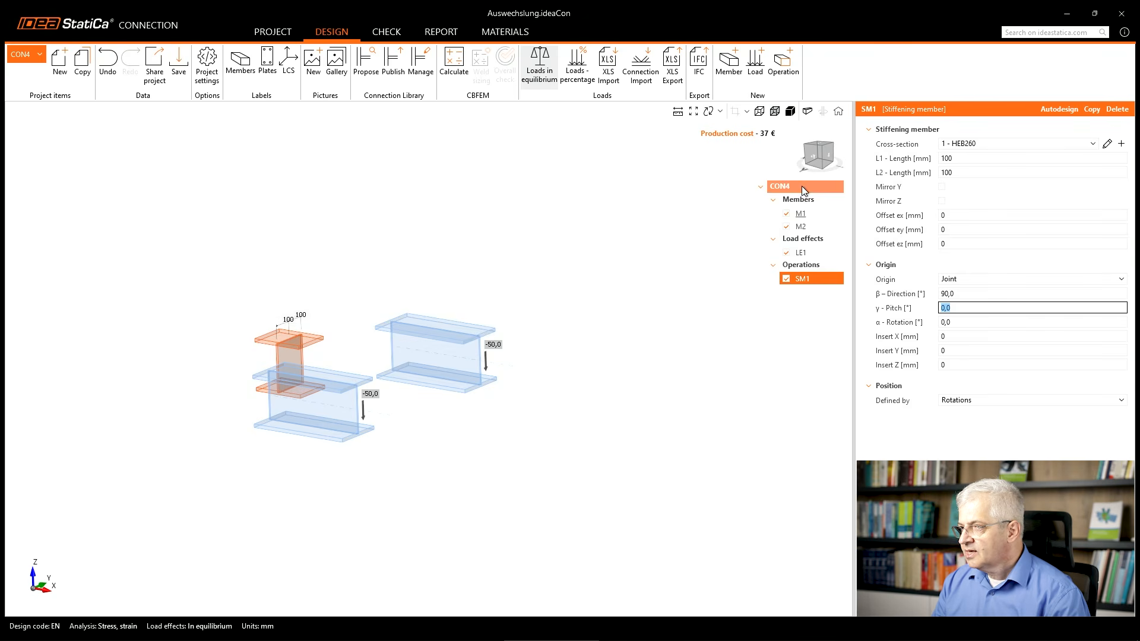
Set both lengths of the stiffening member, L1 and L2, to 500 mm with the model seen in plan.
{"action": "left_click", "coordinate": [814, 162]}
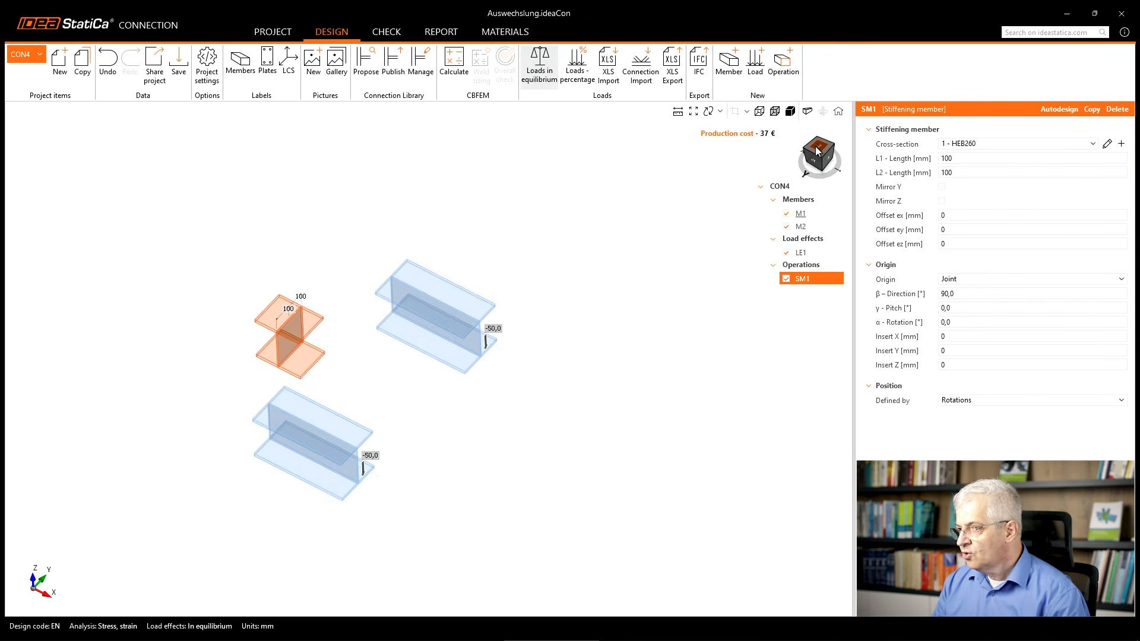
{"action": "left_click", "coordinate": [815, 147]}
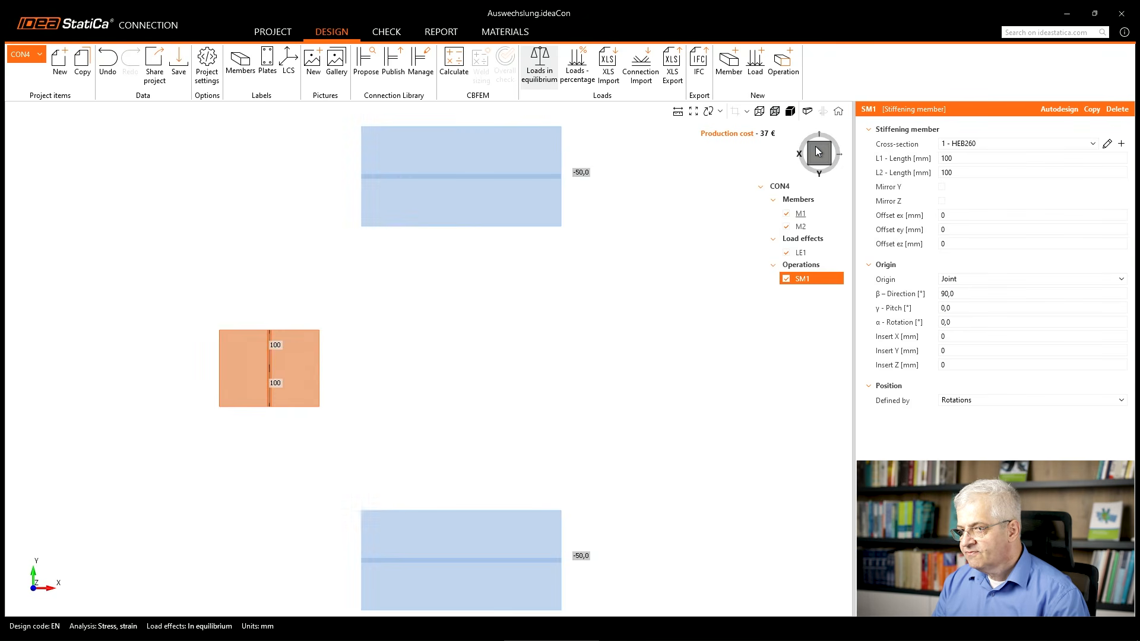
{"action": "double_click", "coordinate": [957, 159]}
{"action": "type", "text": "500"}
{"action": "key", "text": "Tab"}
{"action": "type", "text": "500"}
{"action": "key", "text": "Tab"}
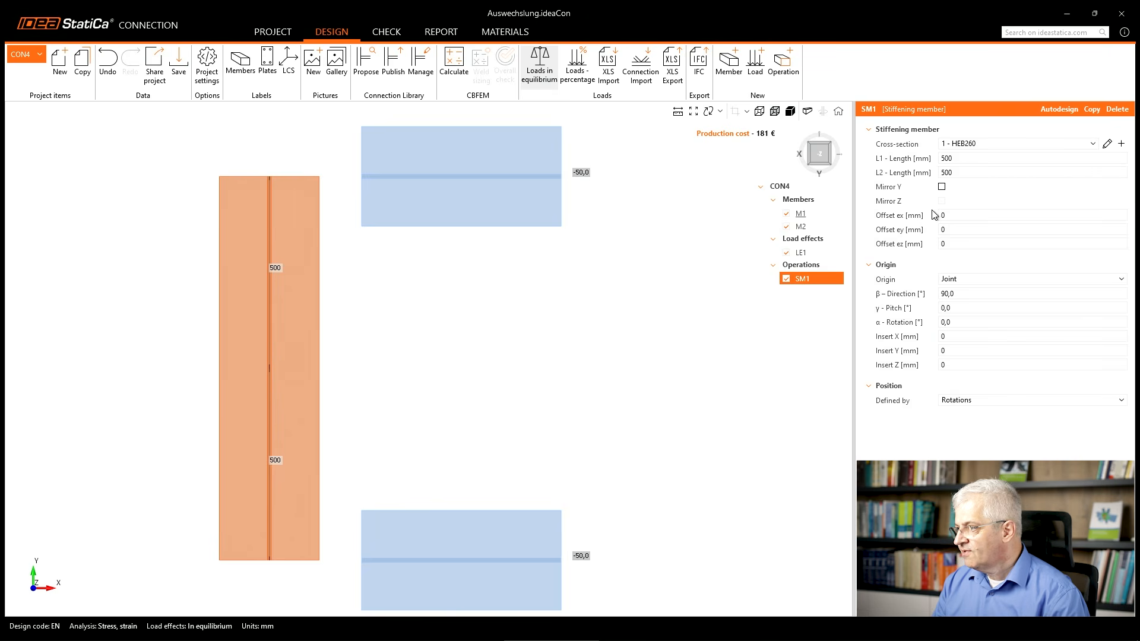
Move the stiffening member's origin along the beams by setting Insert X to 500 mm.
{"action": "left_click", "coordinate": [943, 335]}
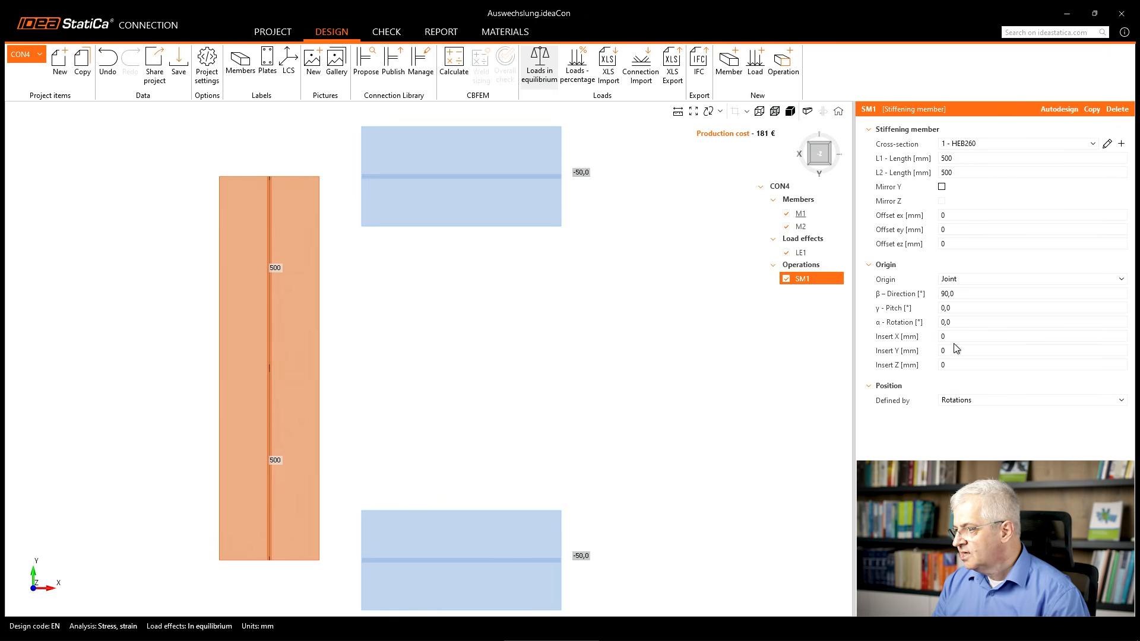
{"action": "left_click", "coordinate": [939, 337]}
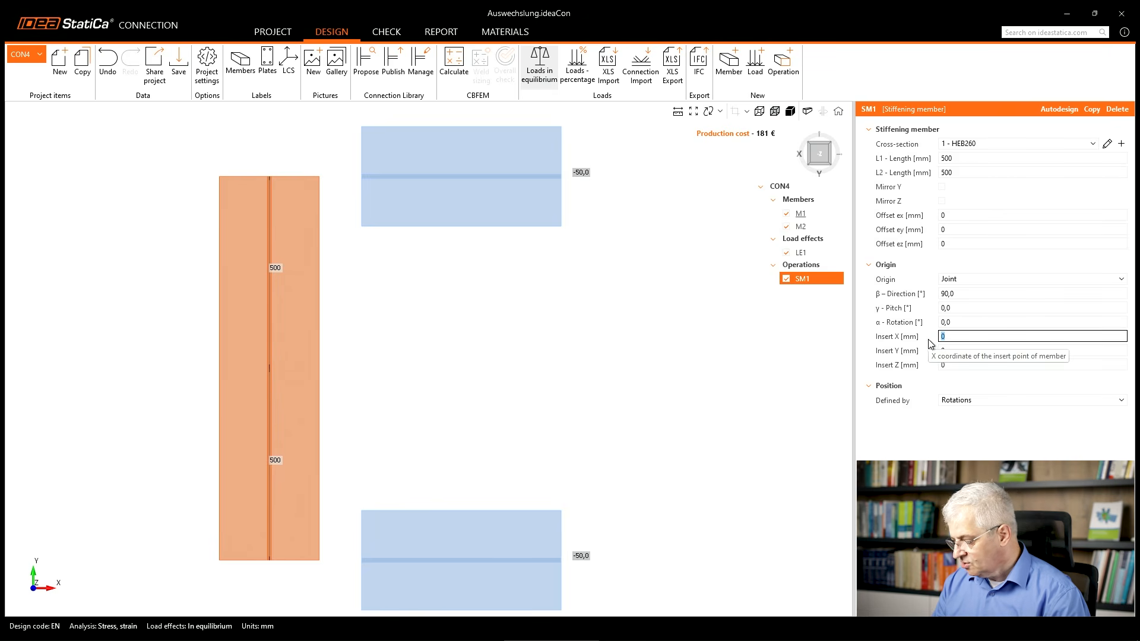
{"action": "type", "text": "250"}
{"action": "key", "text": "Tab"}
{"action": "left_click", "coordinate": [944, 338]}
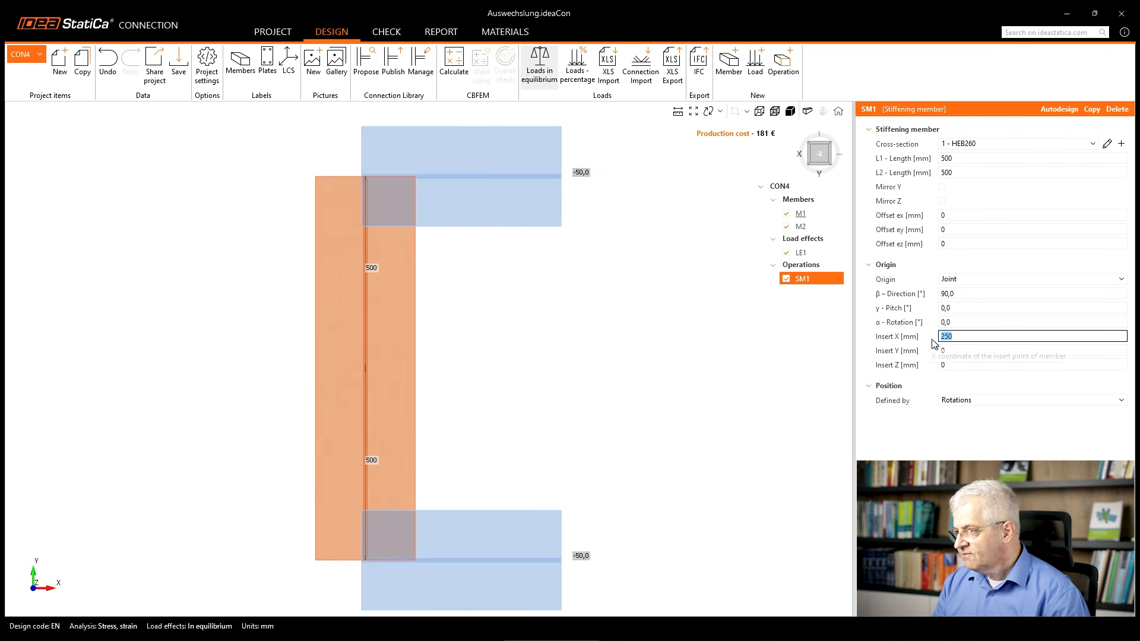
{"action": "type", "text": "500"}
{"action": "key", "text": "Tab"}
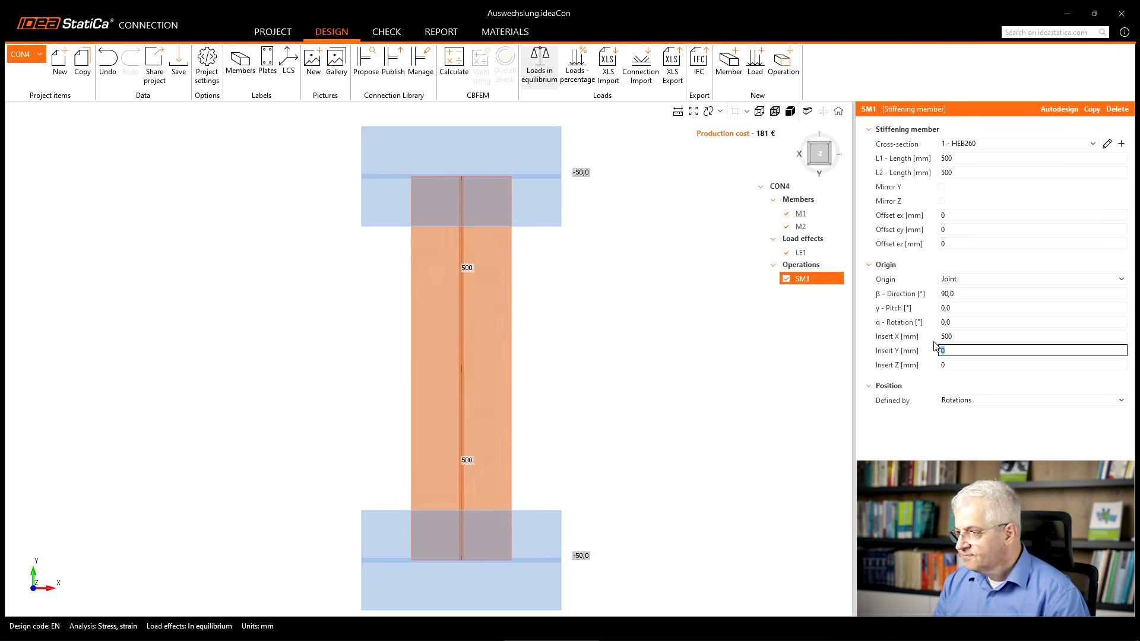
Add a Cut operation for stiffening member SM1, with member M1 as the cutting member.
{"action": "right_click_drag", "start_coordinate": [445, 433], "coordinate": [295, 303]}
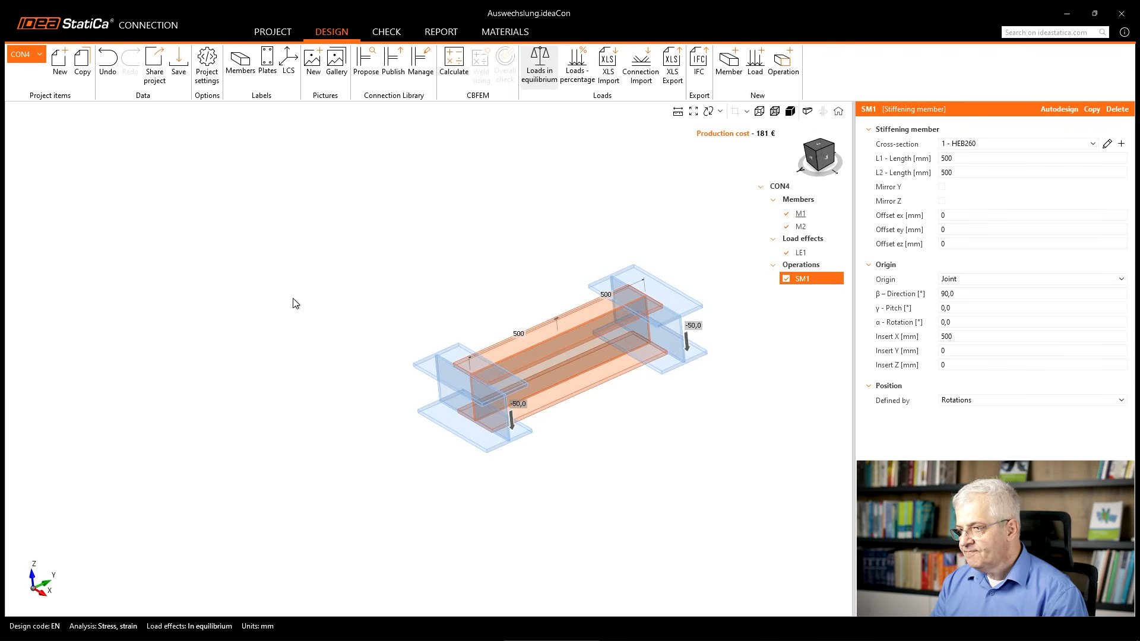
{"action": "middle_click_drag", "start_coordinate": [575, 407], "coordinate": [288, 446]}
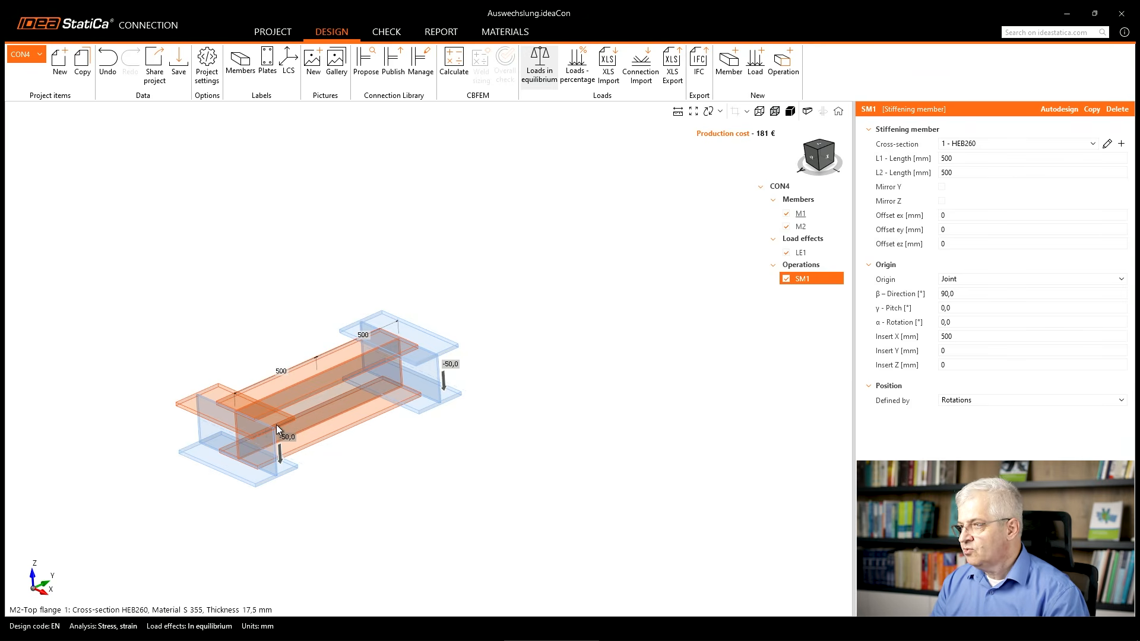
{"action": "right_click", "coordinate": [823, 265]}
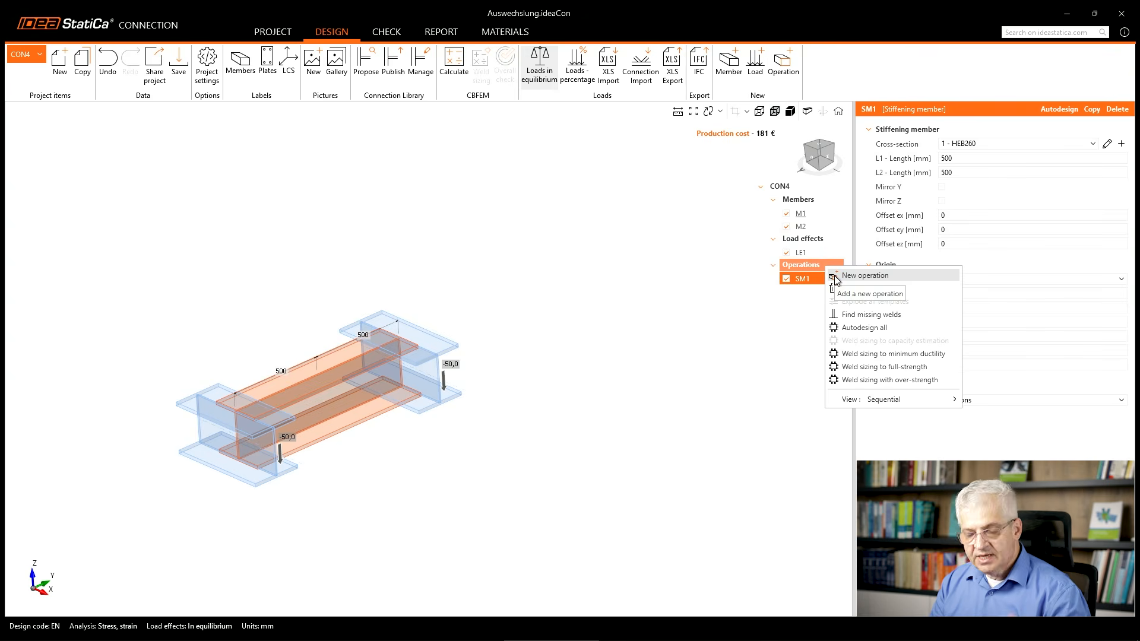
{"action": "left_click", "coordinate": [835, 276]}
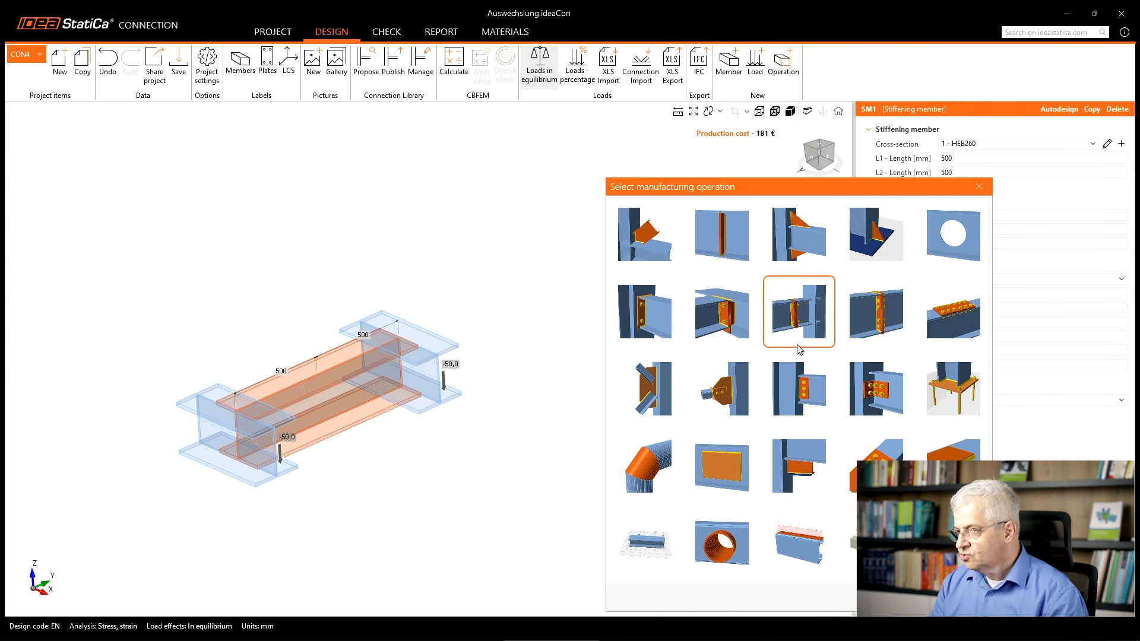
{"action": "left_click", "coordinate": [643, 244]}
{"action": "left_click", "coordinate": [963, 144]}
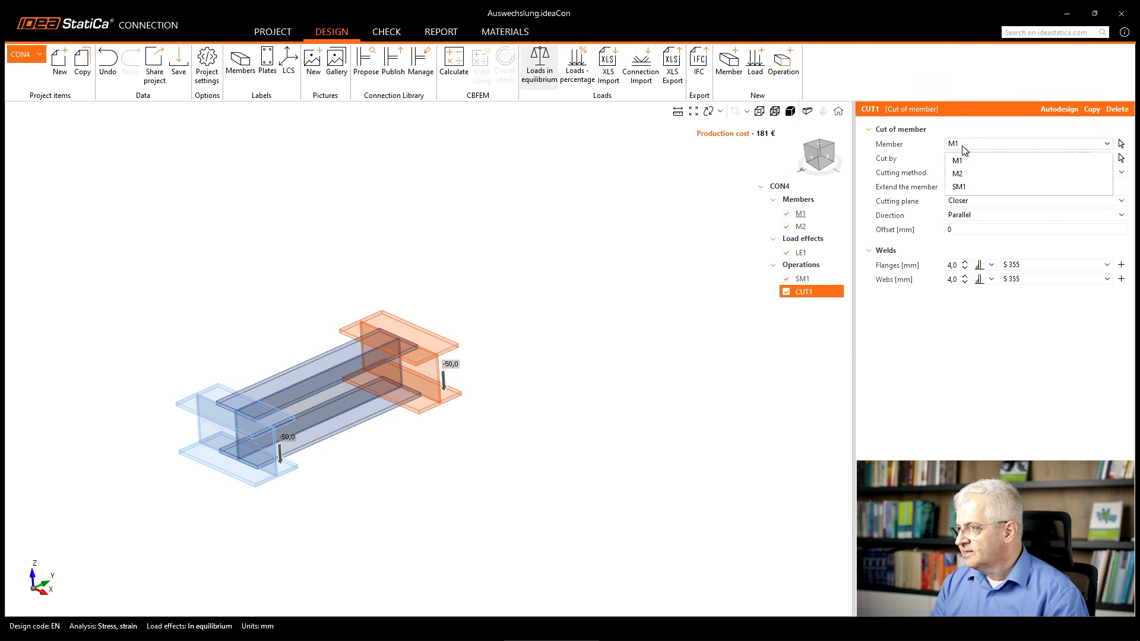
{"action": "left_click", "coordinate": [969, 187]}
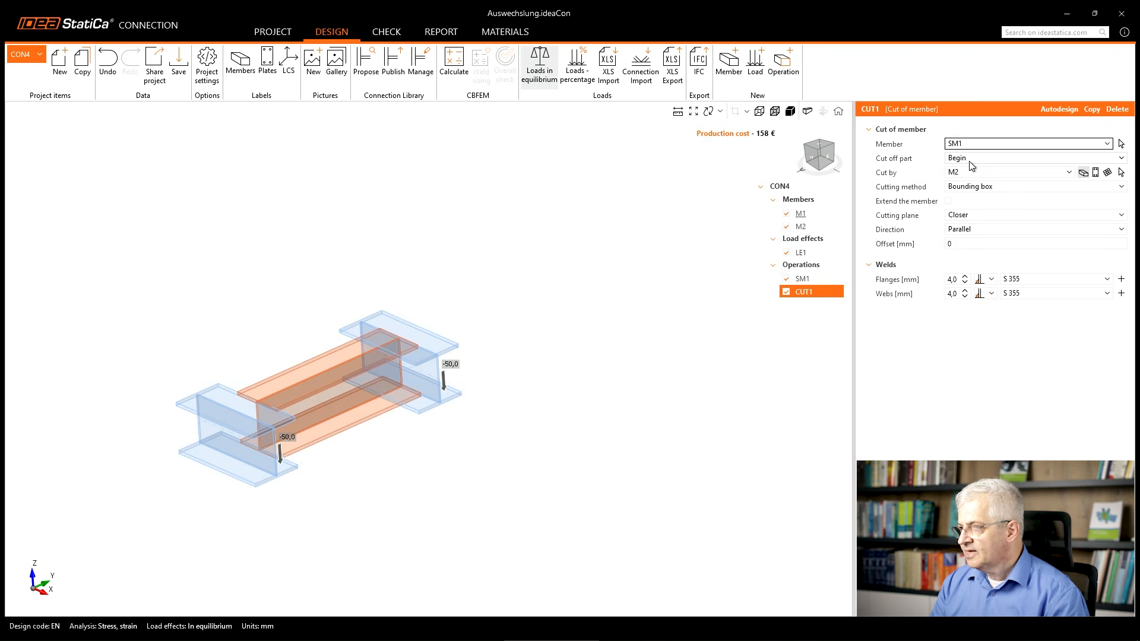
{"action": "left_click", "coordinate": [971, 173]}
{"action": "left_click", "coordinate": [971, 187]}
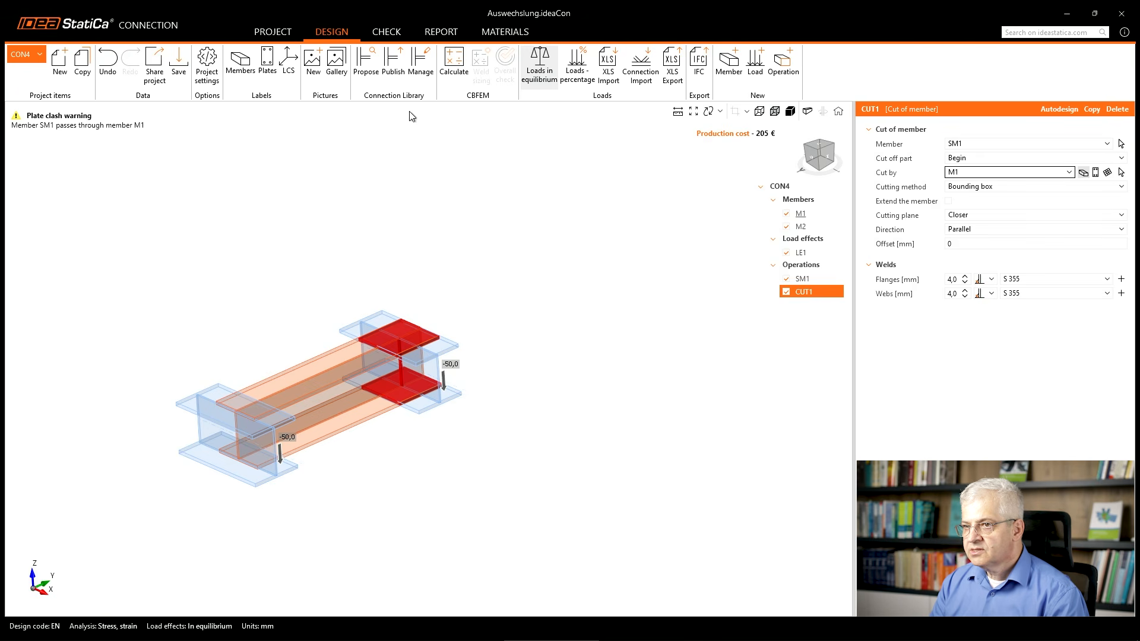
Show the member labels in the model and switch the cutting method of the cut to Surface.
{"action": "left_click", "coordinate": [248, 72]}
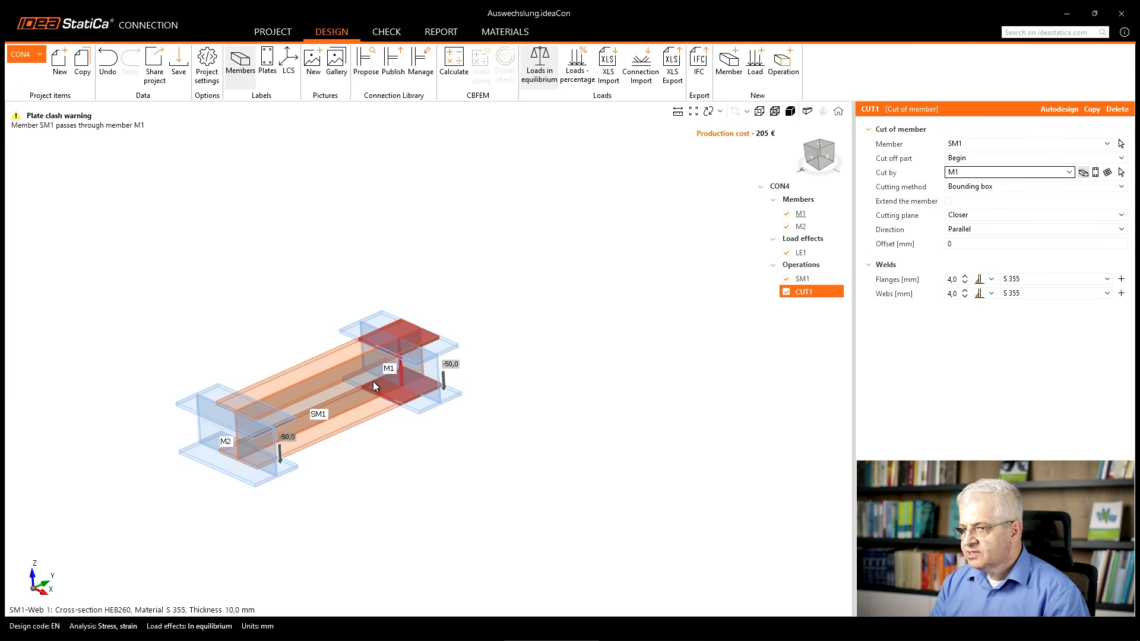
{"action": "left_click", "coordinate": [983, 187]}
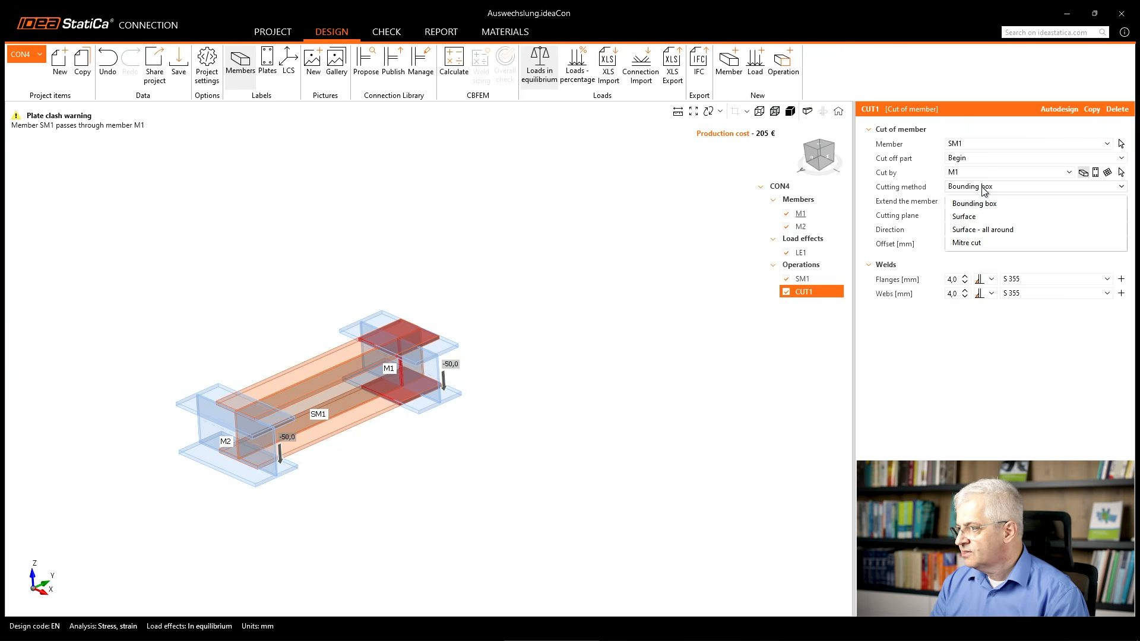
{"action": "left_click", "coordinate": [980, 218]}
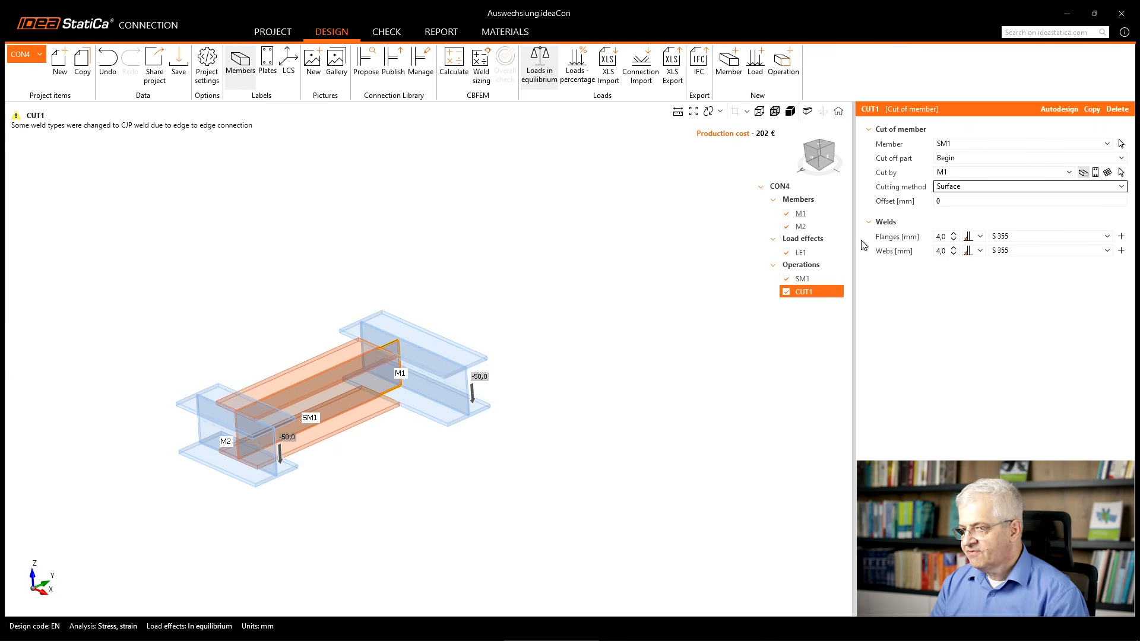
Examine the stiffening member's cut end at member M1 and the weld type warning for the cut.
{"action": "scroll", "coordinate": [379, 393], "scroll_direction": "up", "scroll_amount": 5}
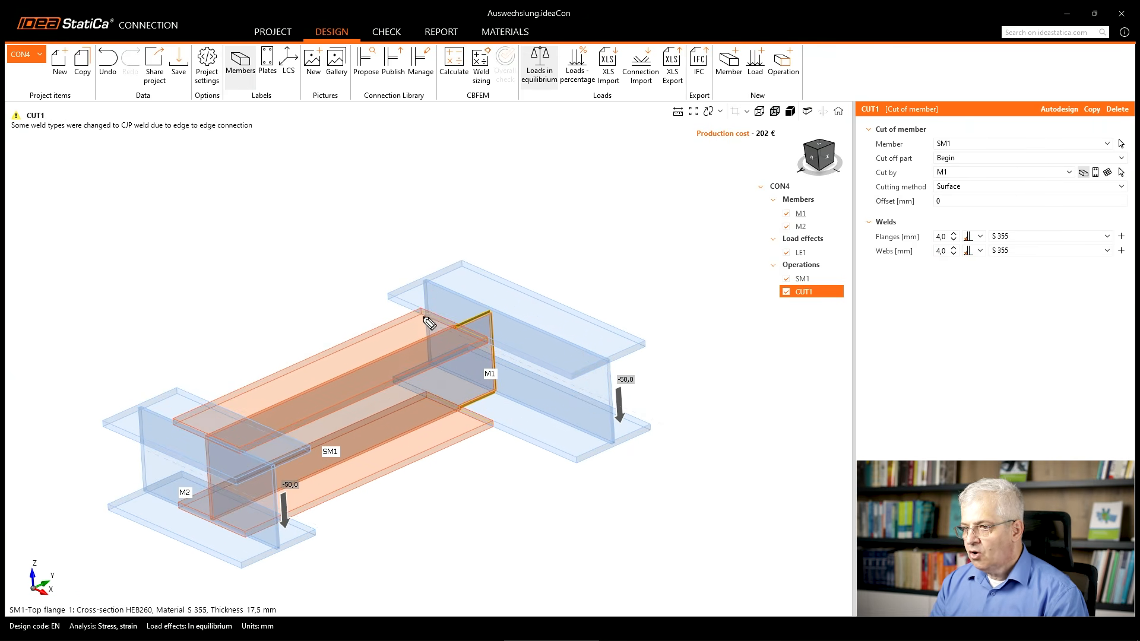
{"action": "left_click_drag", "start_coordinate": [421, 311], "coordinate": [485, 339]}
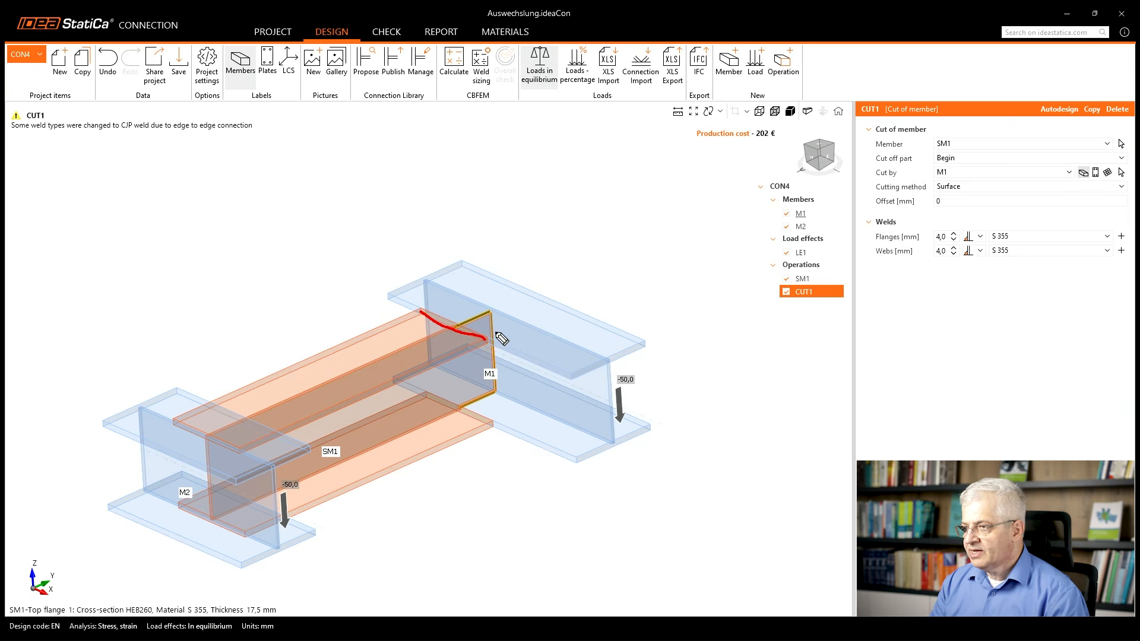
{"action": "mouse_move", "coordinate": [119, 140]}
{"action": "left_mouse_down"}
{"action": "mouse_move", "coordinate": [140, 123]}
{"action": "mouse_move", "coordinate": [148, 135]}
{"action": "left_mouse_up"}
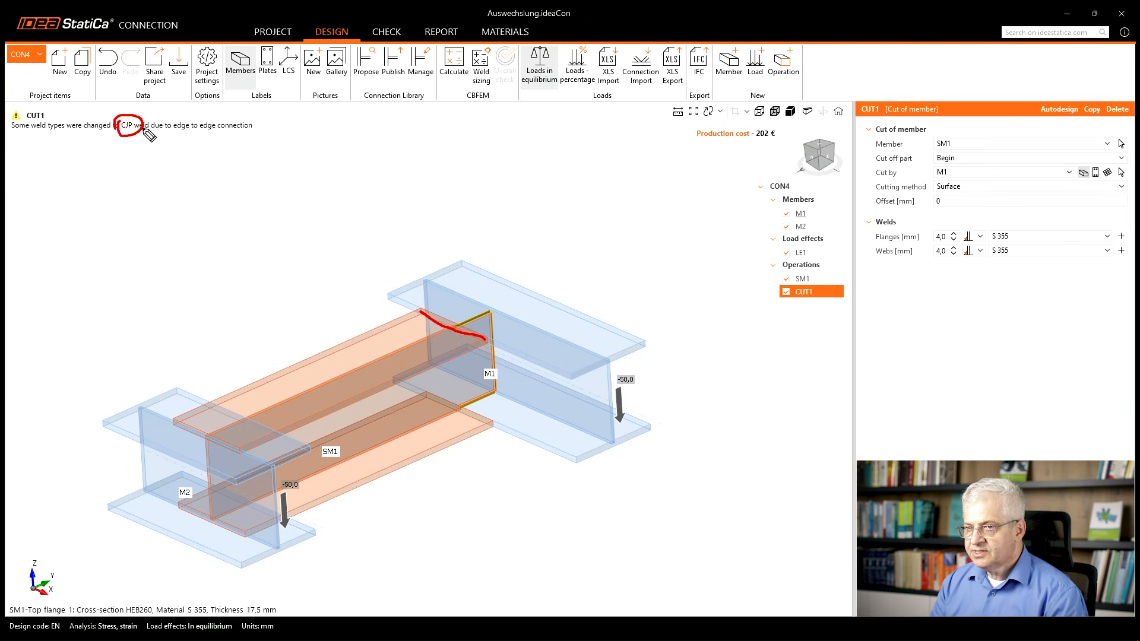
{"action": "key", "text": "Escape"}
{"action": "scroll", "coordinate": [439, 354], "scroll_direction": "down", "scroll_amount": 4}
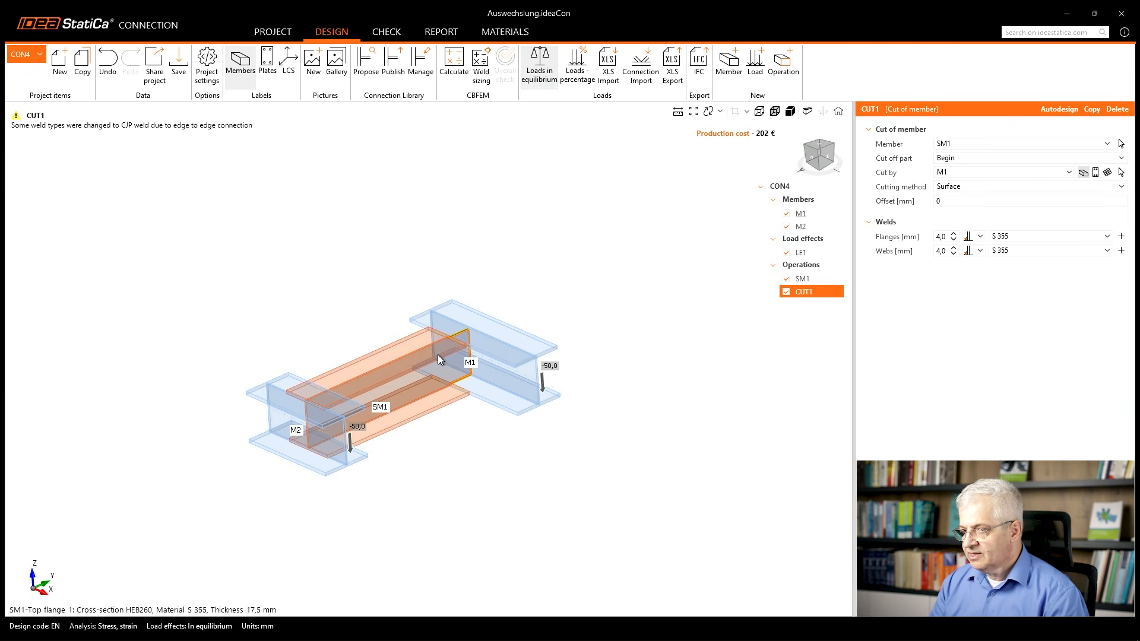
{"action": "middle_click_drag", "start_coordinate": [438, 356], "coordinate": [421, 341]}
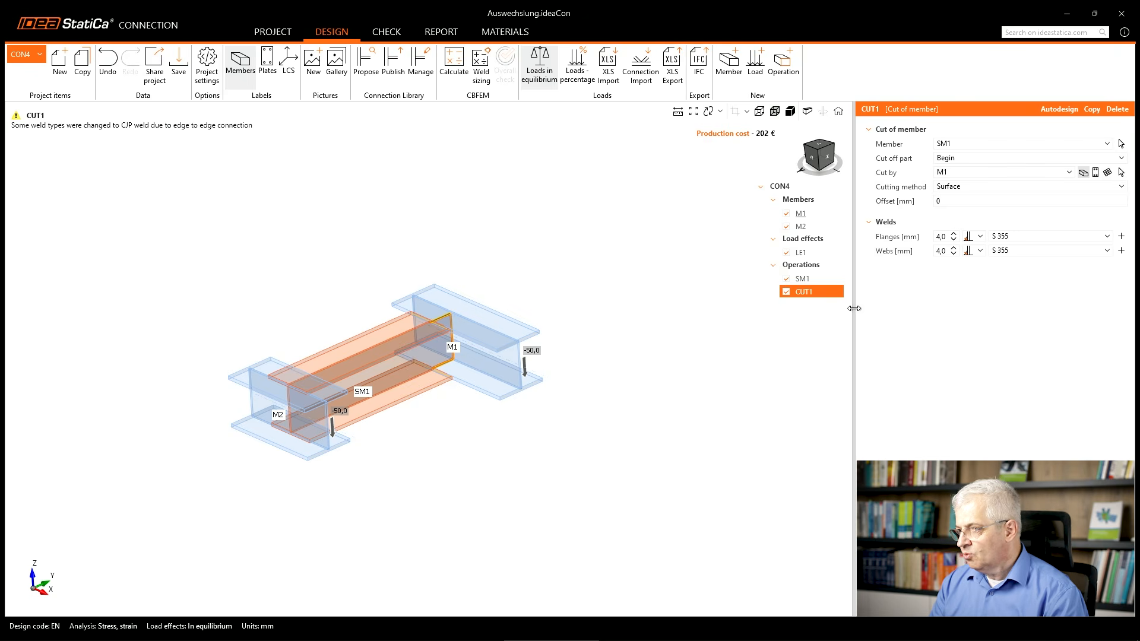
Copy the cut of SM1 and set member M2 as the cutting member of the copy.
{"action": "right_click", "coordinate": [812, 292]}
{"action": "left_click", "coordinate": [825, 304]}
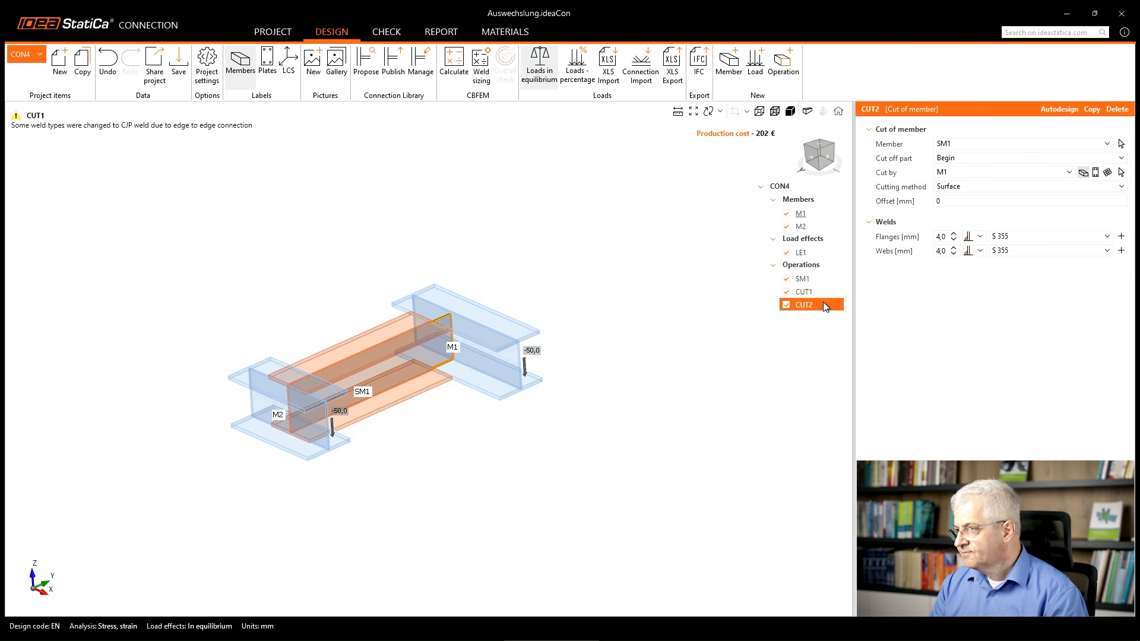
{"action": "left_click", "coordinate": [953, 172]}
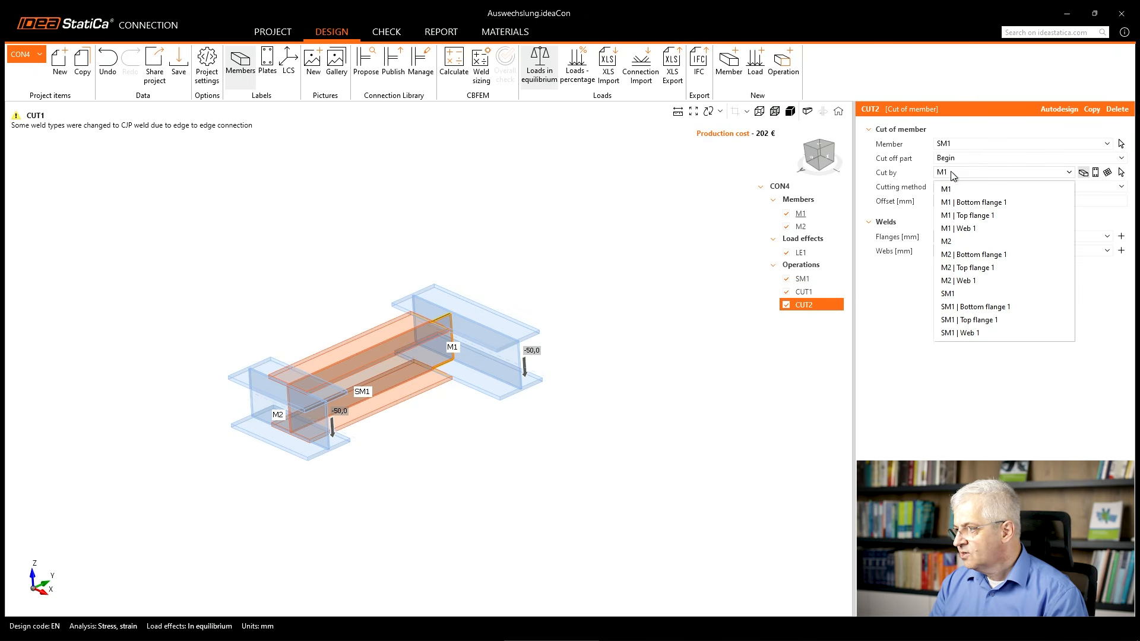
{"action": "left_click", "coordinate": [960, 244]}
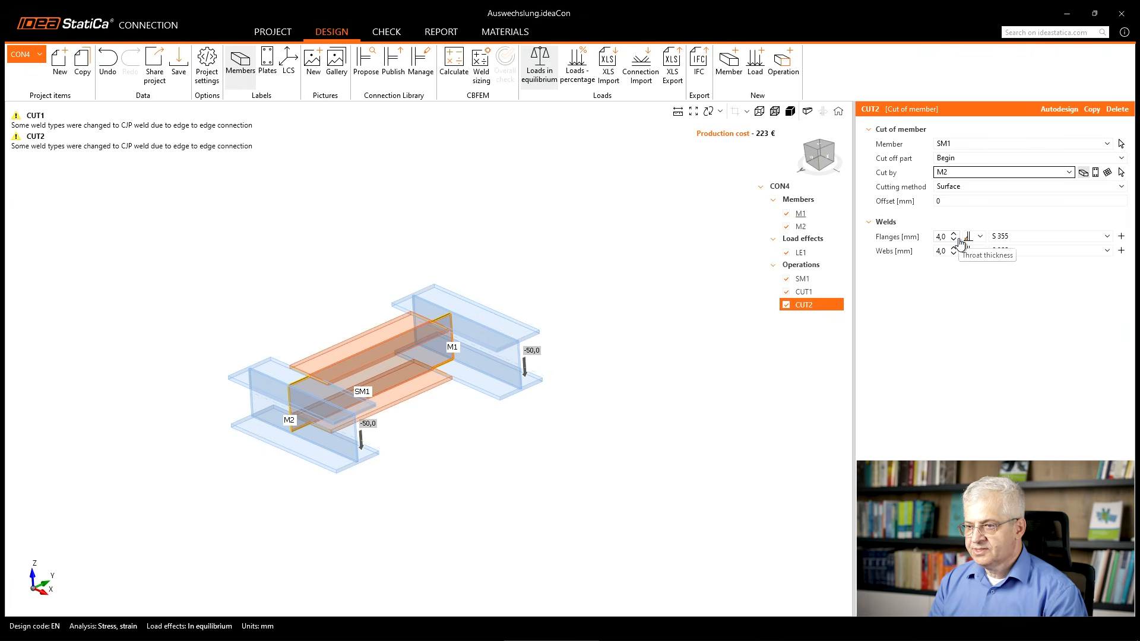
Inspect the joint between the stiffening member and beam M1, and delete both cut operations.
{"action": "right_click_drag", "start_coordinate": [447, 374], "coordinate": [472, 366]}
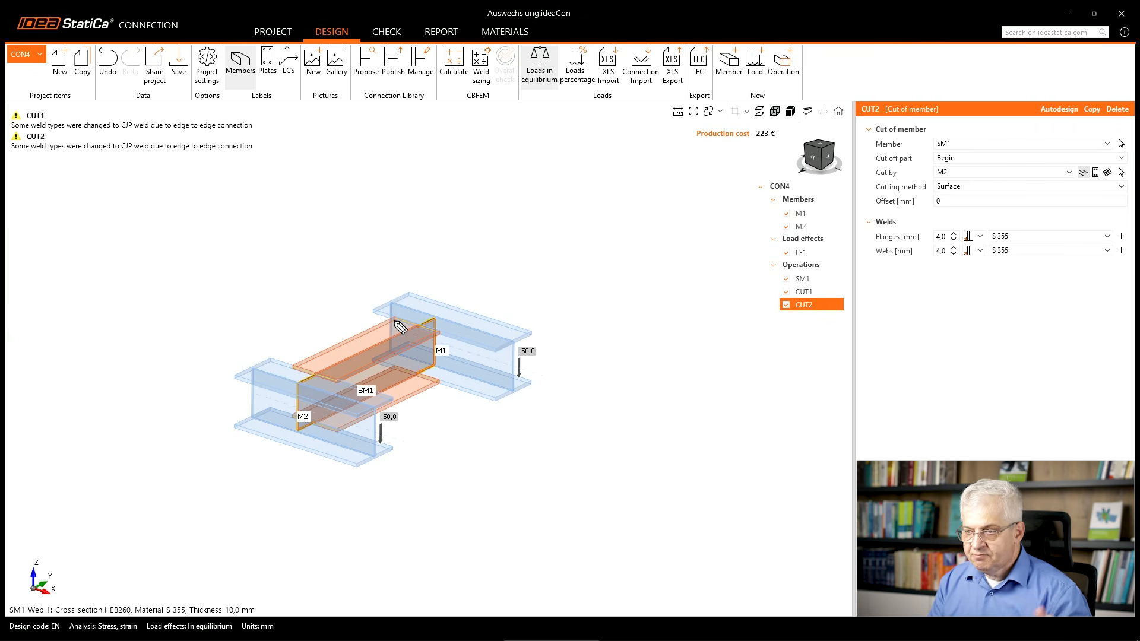
{"action": "mouse_move", "coordinate": [392, 320]}
{"action": "left_mouse_down"}
{"action": "mouse_move", "coordinate": [454, 341]}
{"action": "mouse_move", "coordinate": [437, 385]}
{"action": "mouse_move", "coordinate": [399, 344]}
{"action": "mouse_move", "coordinate": [406, 355]}
{"action": "left_mouse_up"}
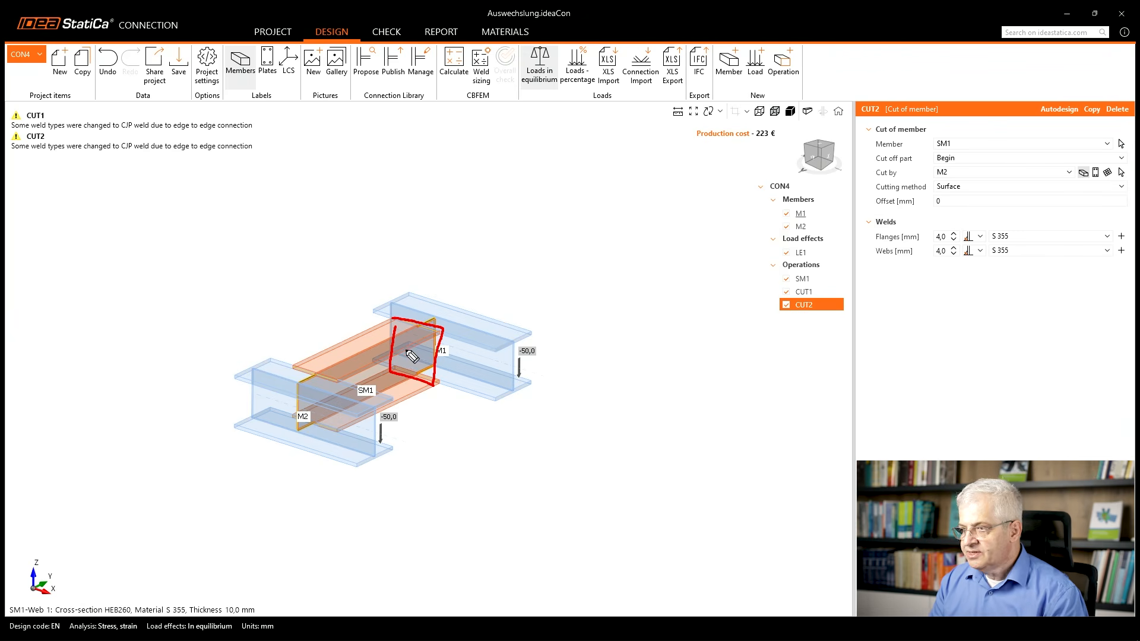
{"action": "key", "text": "Escape"}
{"action": "right_click", "coordinate": [812, 304]}
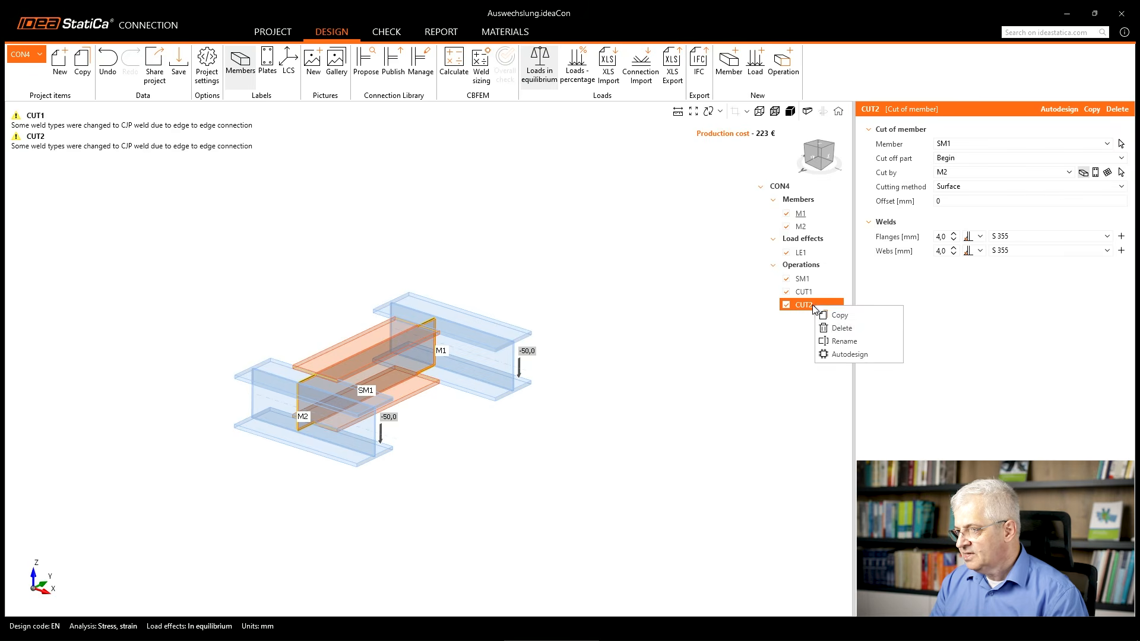
{"action": "left_click", "coordinate": [831, 328]}
{"action": "right_click", "coordinate": [811, 298]}
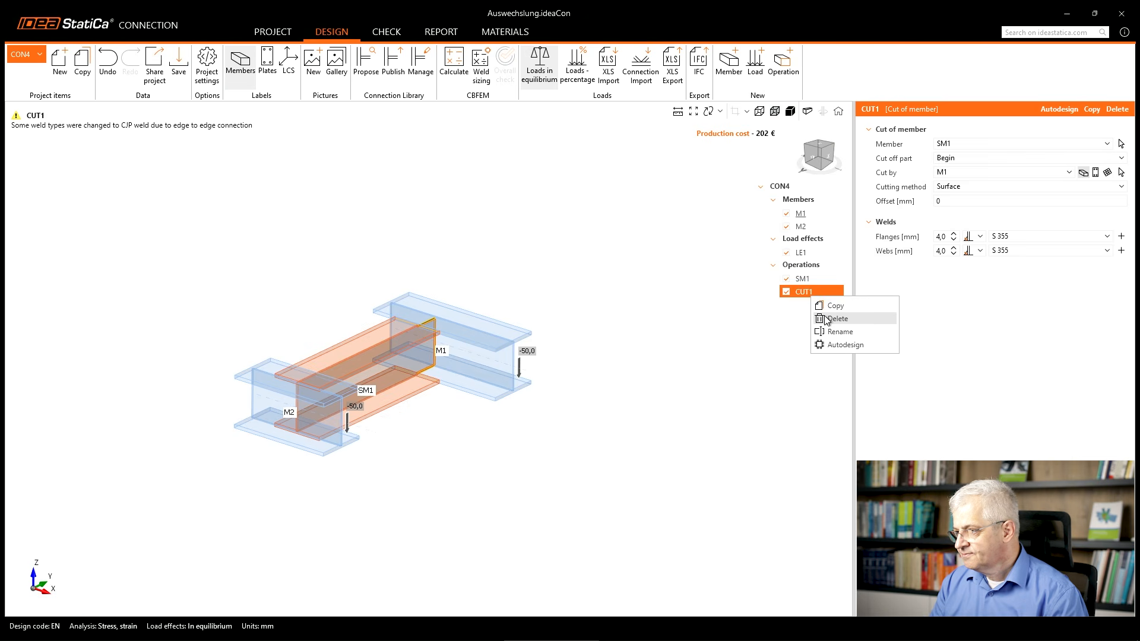
{"action": "left_click", "coordinate": [827, 321]}
Add a Shifted end plate – beam to beam manufacturing operation to the connection.
{"action": "right_click", "coordinate": [802, 267]}
{"action": "left_click", "coordinate": [822, 275]}
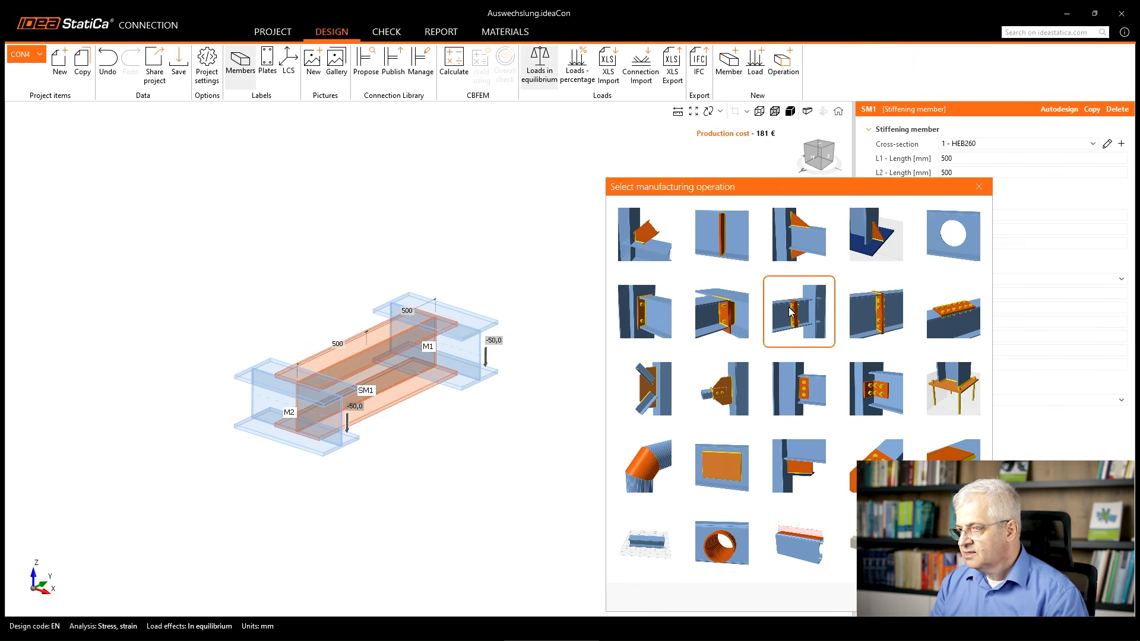
{"action": "left_click", "coordinate": [734, 323]}
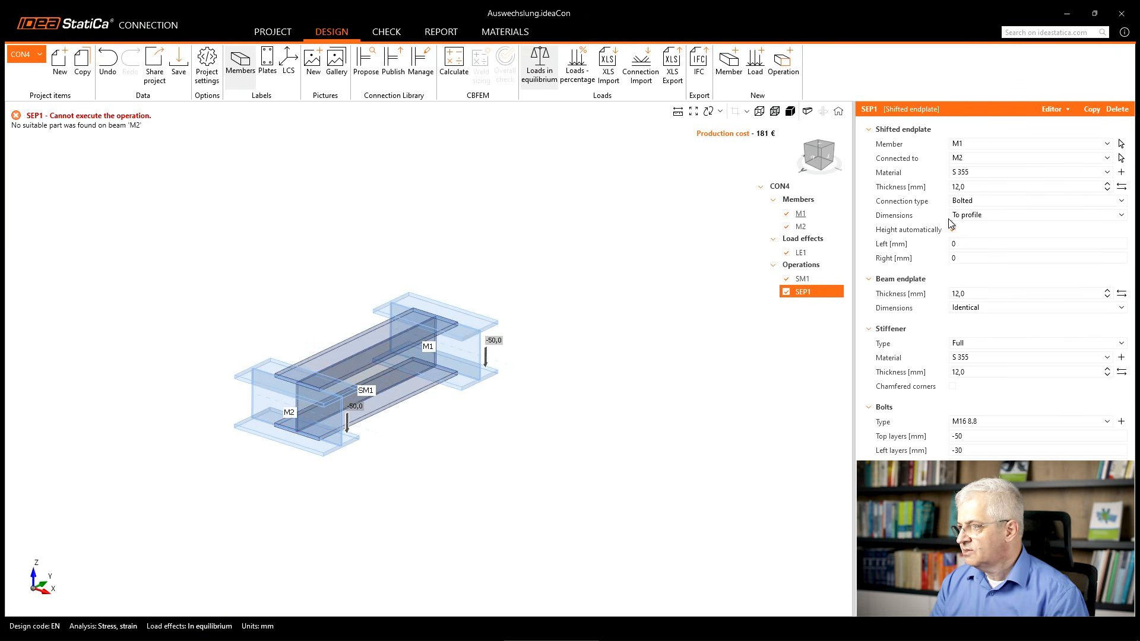
Set stiffening member SM1 as the shifted end plate's member and connect it to beam M1.
{"action": "left_click", "coordinate": [975, 145]}
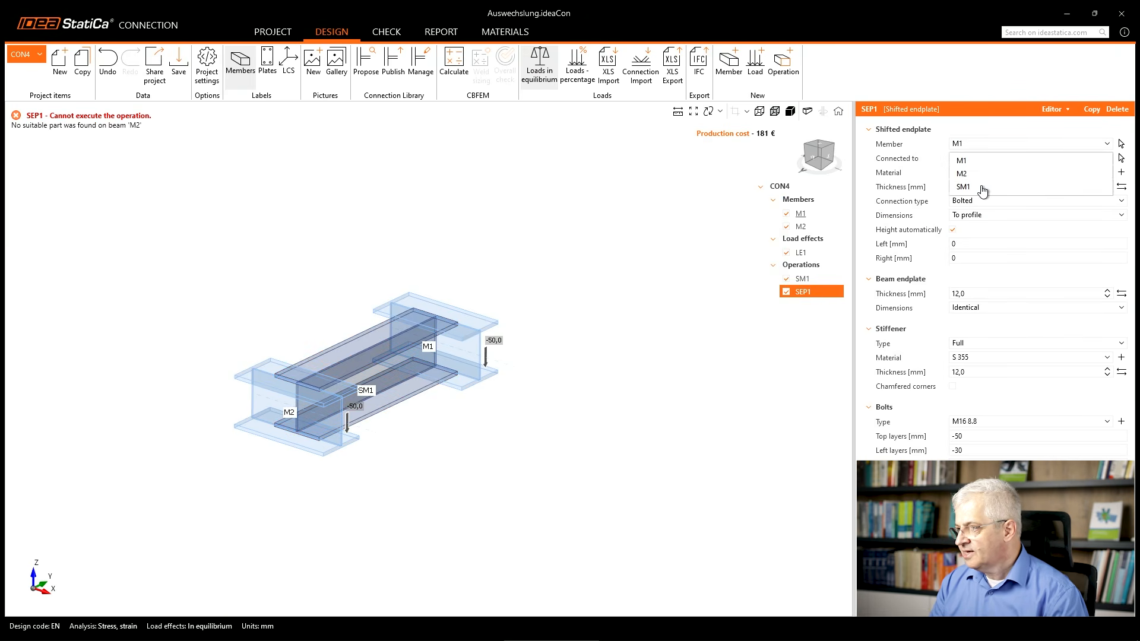
{"action": "left_click", "coordinate": [982, 187]}
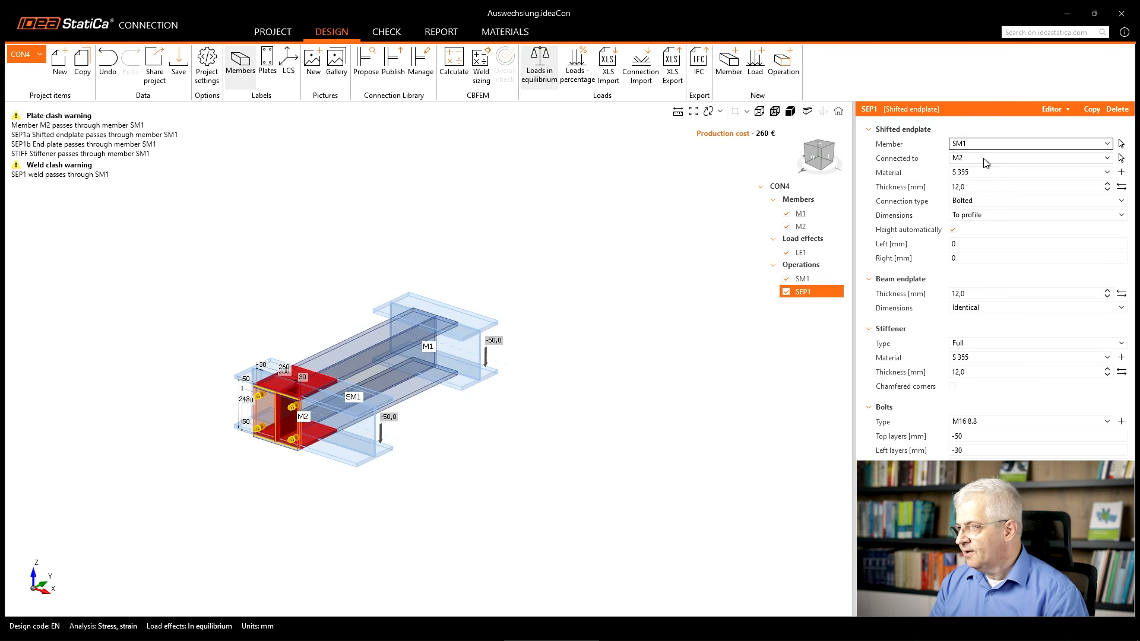
{"action": "left_click", "coordinate": [986, 157]}
{"action": "left_click", "coordinate": [985, 171]}
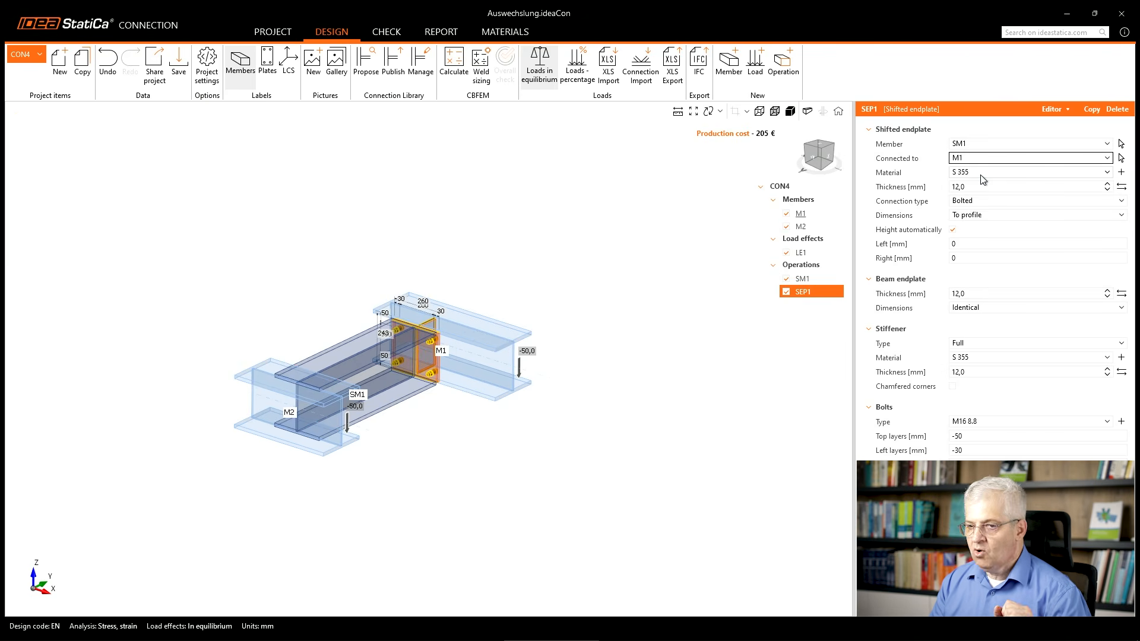
Try a copy of the shifted end plate connecting SM1 to beam M2, and delete that copy.
{"action": "right_click", "coordinate": [812, 297]}
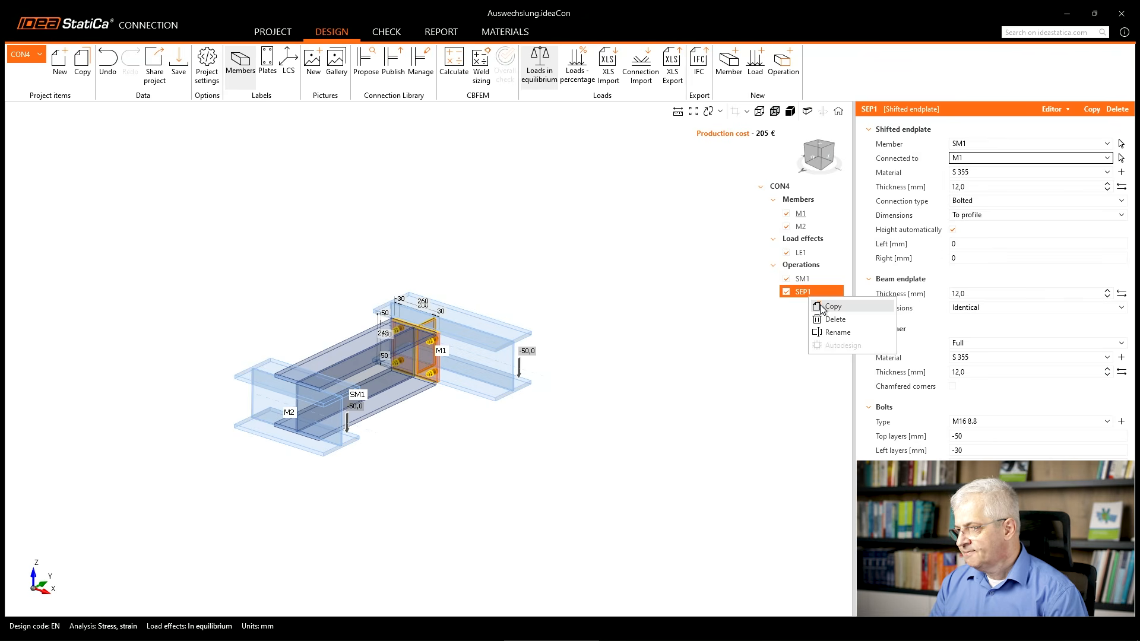
{"action": "left_click", "coordinate": [822, 308]}
{"action": "left_click", "coordinate": [976, 162]}
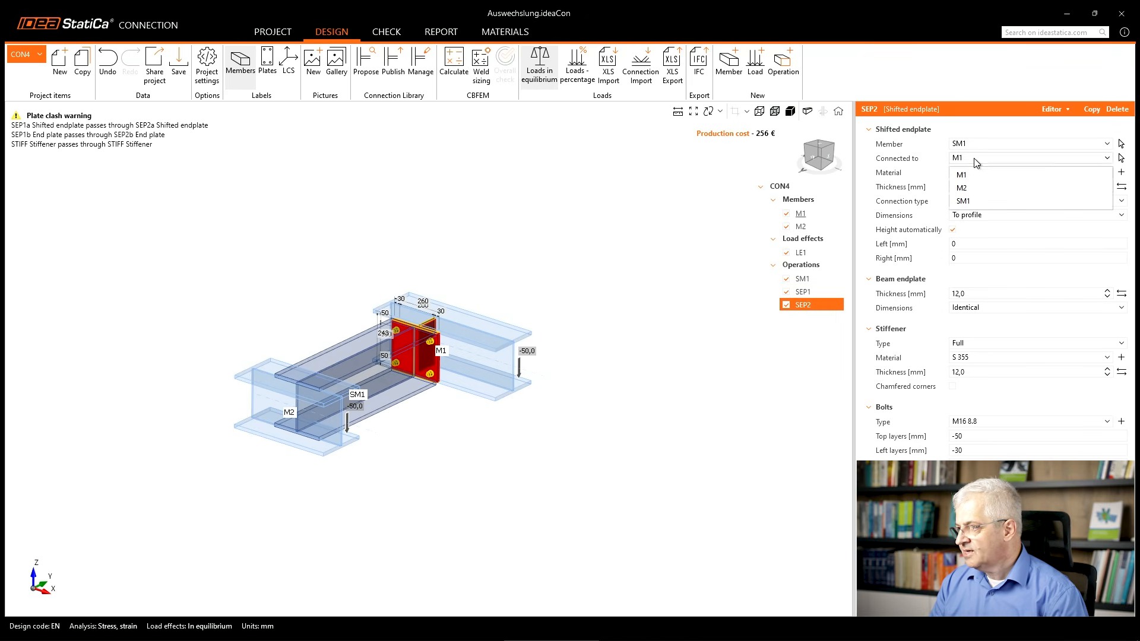
{"action": "left_click", "coordinate": [962, 188]}
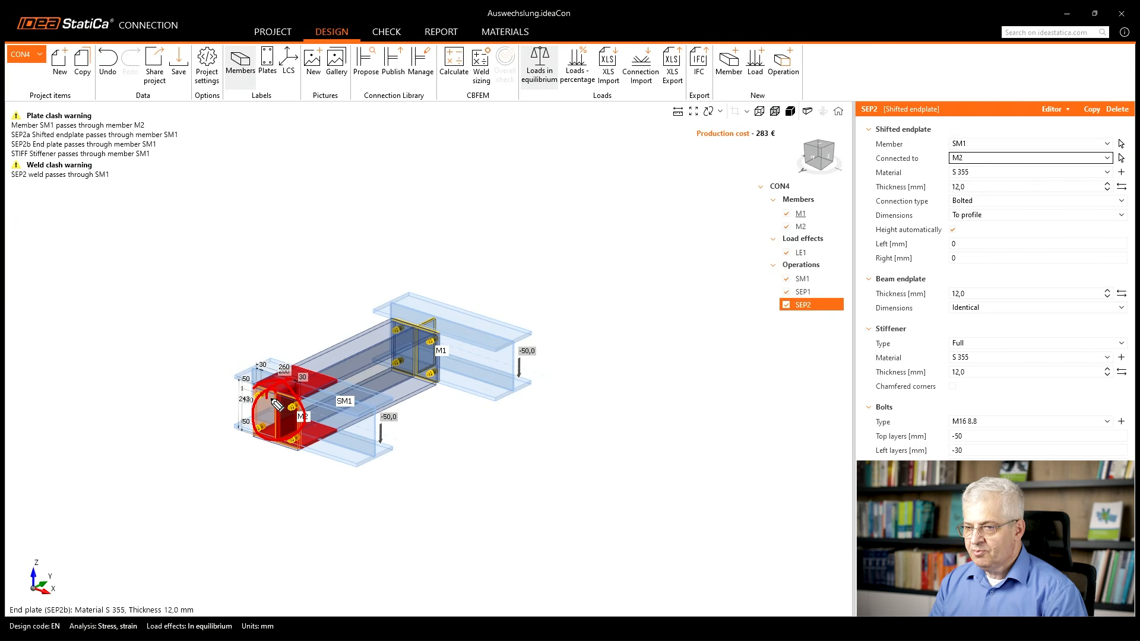
{"action": "left_click_drag", "start_coordinate": [337, 365], "coordinate": [379, 360]}
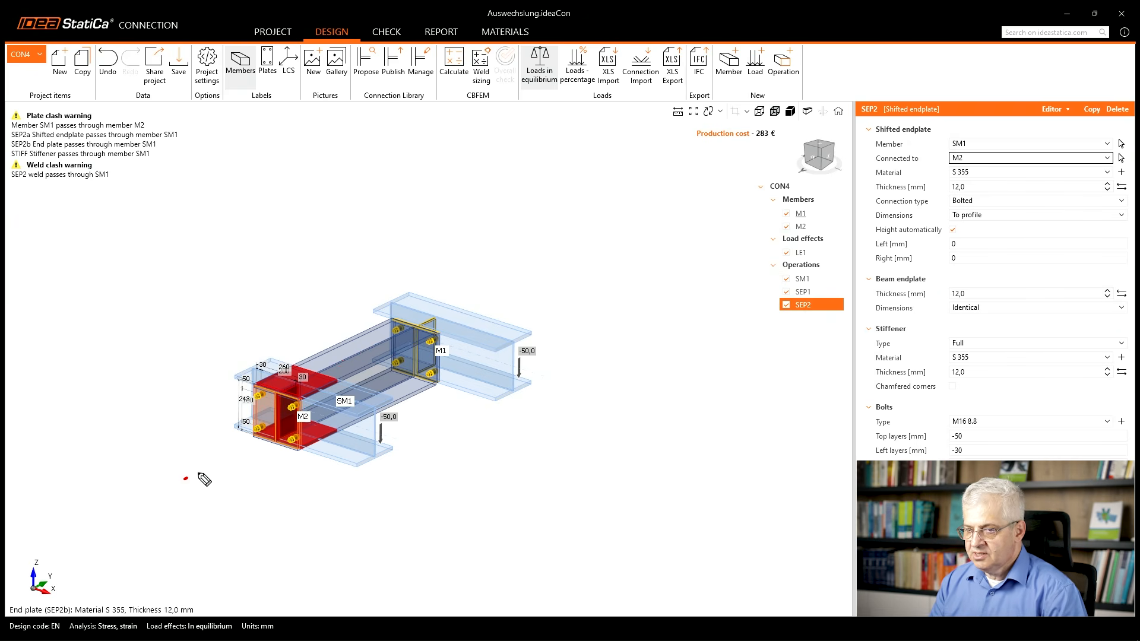
{"action": "left_click_drag", "start_coordinate": [184, 479], "coordinate": [256, 446]}
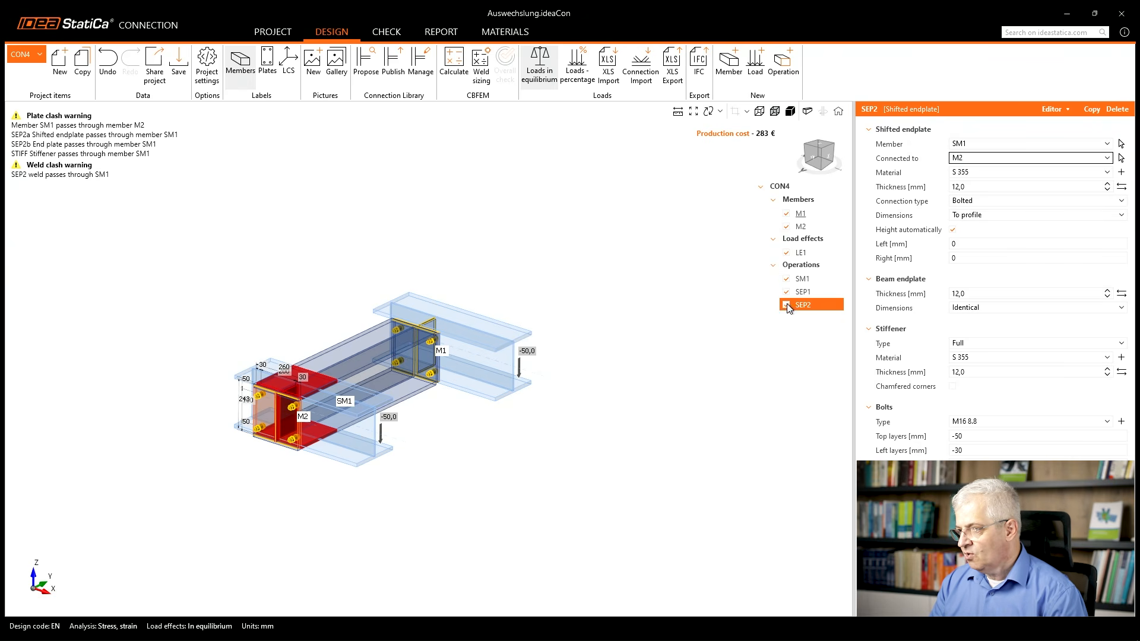
{"action": "right_click", "coordinate": [805, 306]}
{"action": "left_click", "coordinate": [820, 331]}
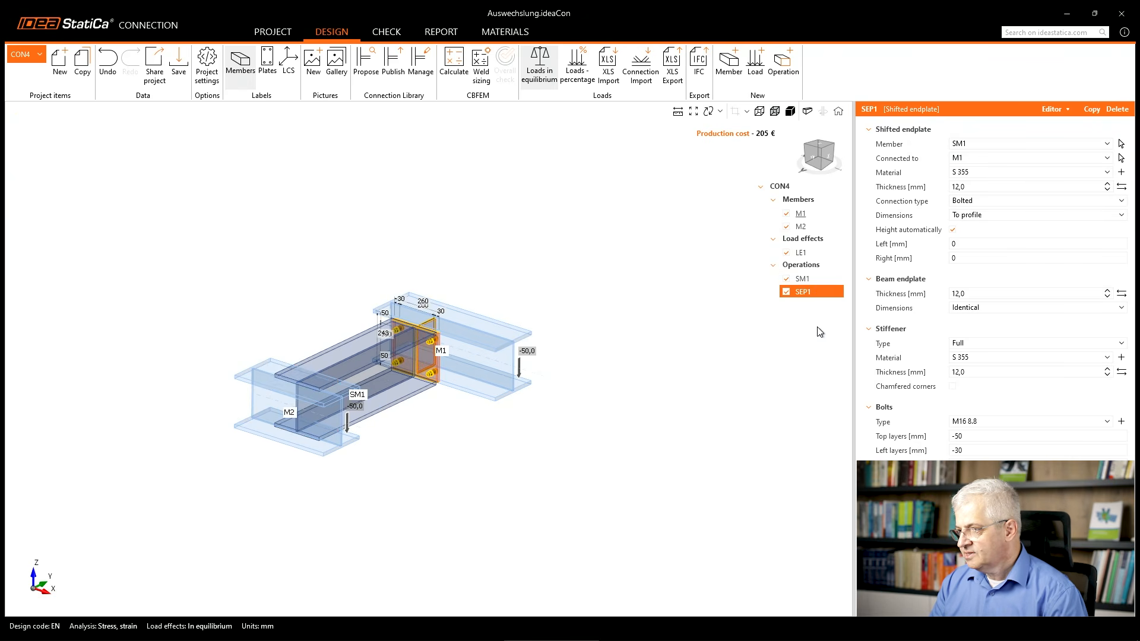
Set the L1 length of stiffening member SM1 to 0 mm.
{"action": "left_click", "coordinate": [807, 279]}
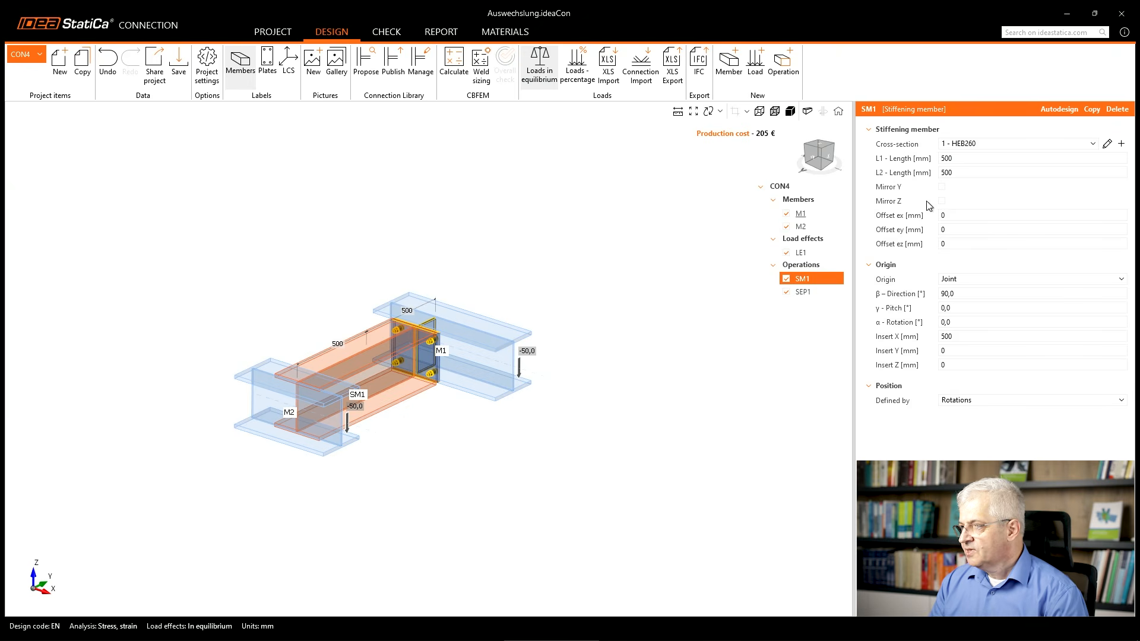
{"action": "left_click", "coordinate": [958, 158]}
{"action": "type", "text": "0"}
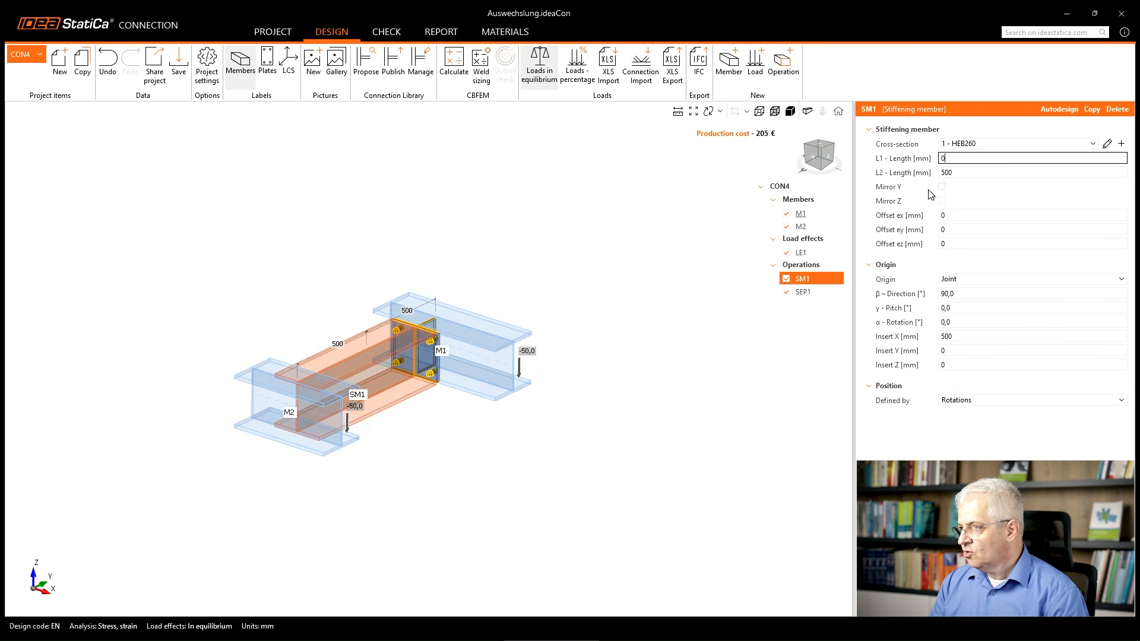
{"action": "key", "text": "Tab"}
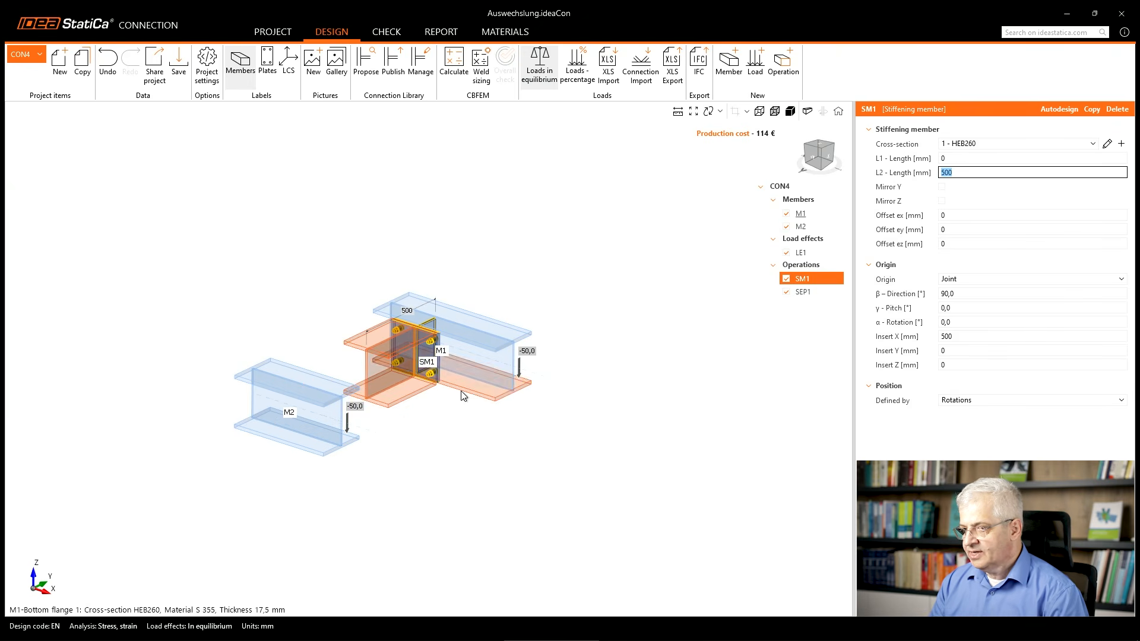
{"action": "middle_click_drag", "start_coordinate": [456, 397], "coordinate": [448, 411]}
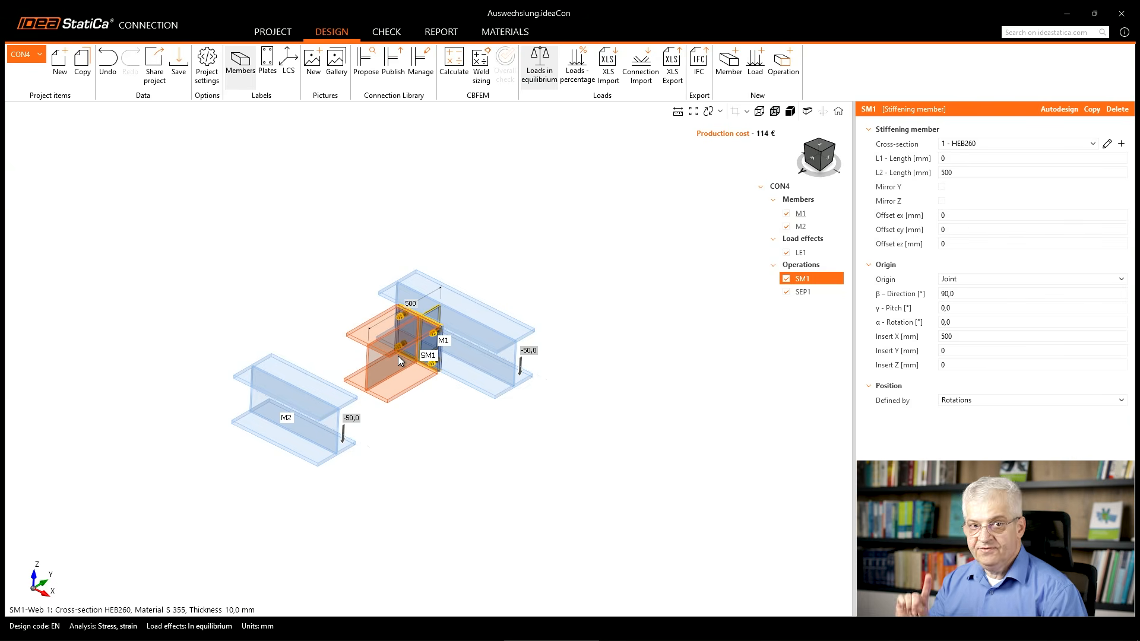
Copy stiffening member SM1 and set the copy's β direction to -90° so it runs towards beam M2.
{"action": "right_click", "coordinate": [806, 282]}
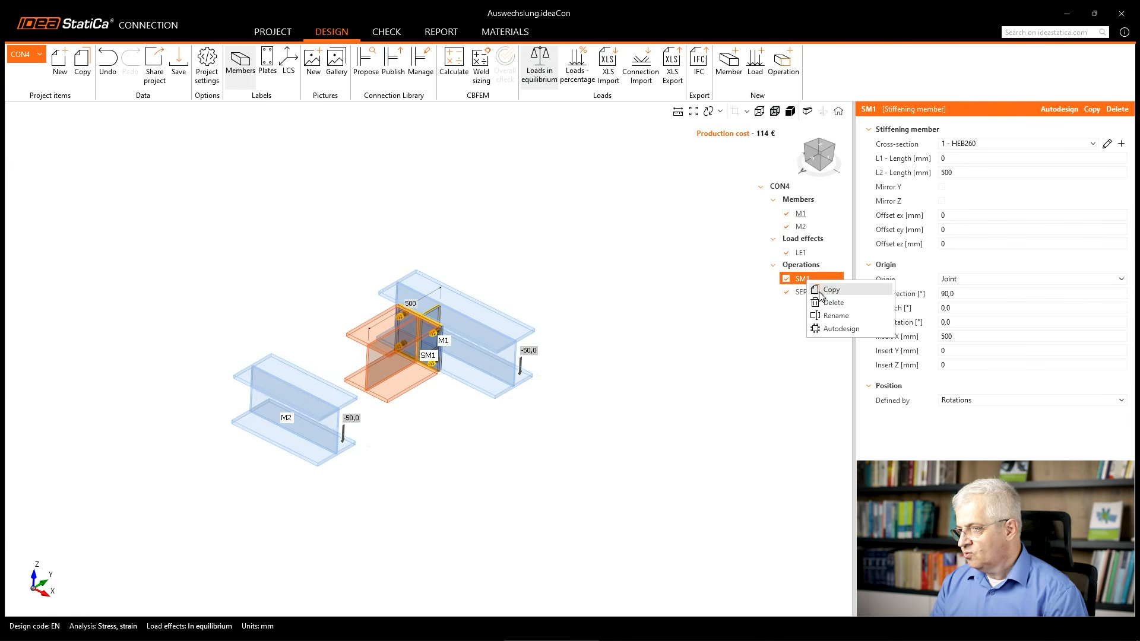
{"action": "left_click", "coordinate": [827, 288]}
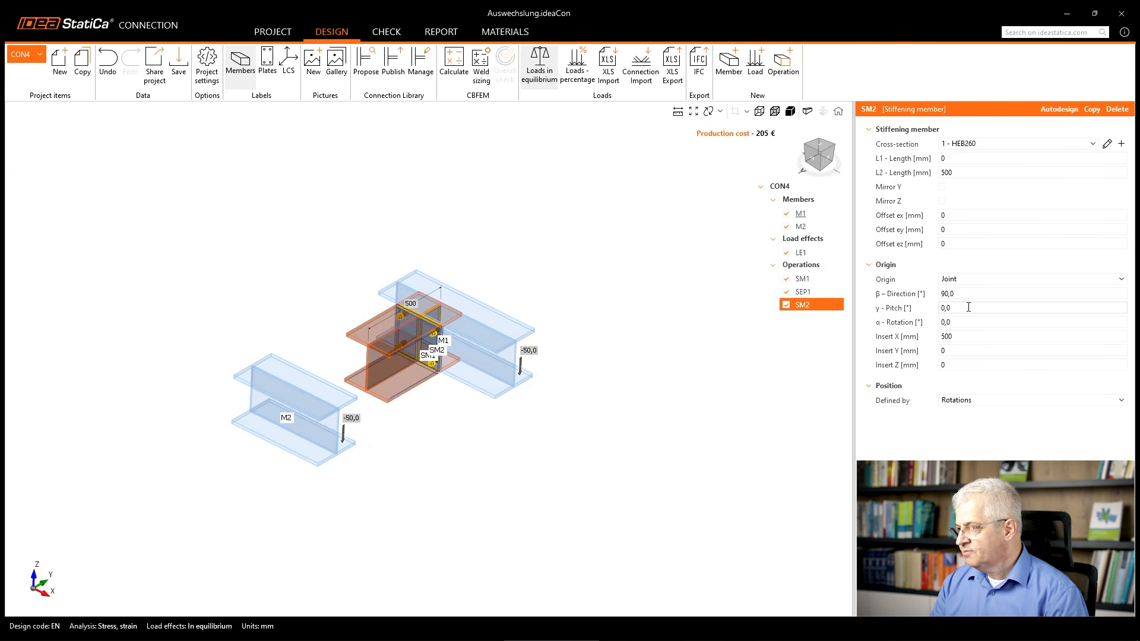
{"action": "left_click", "coordinate": [950, 293]}
{"action": "left_click", "coordinate": [942, 294]}
{"action": "type", "text": "-"}
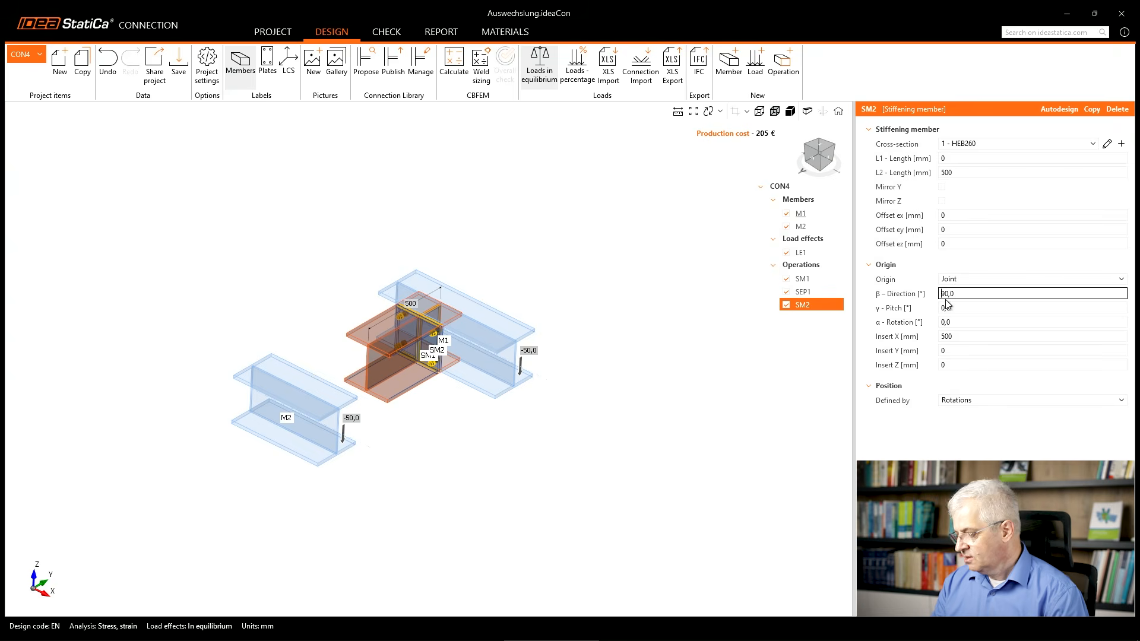
{"action": "left_click", "coordinate": [948, 307]}
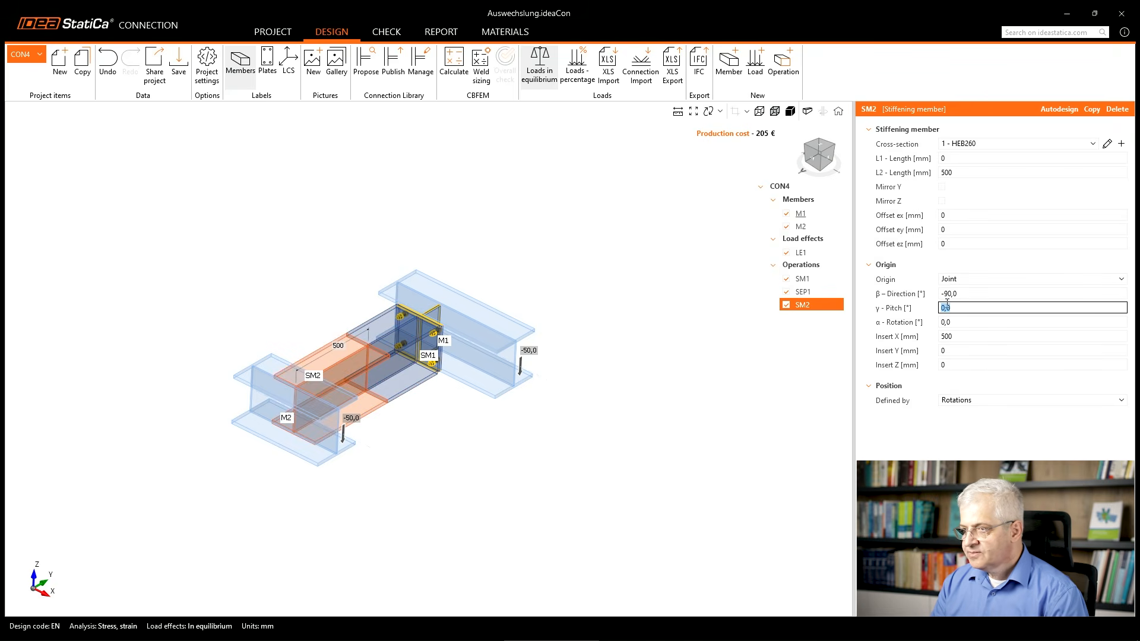
Copy shifted end plate SEP1 and set the copy to connect stiffening member SM2 to beam M2.
{"action": "right_click", "coordinate": [809, 296]}
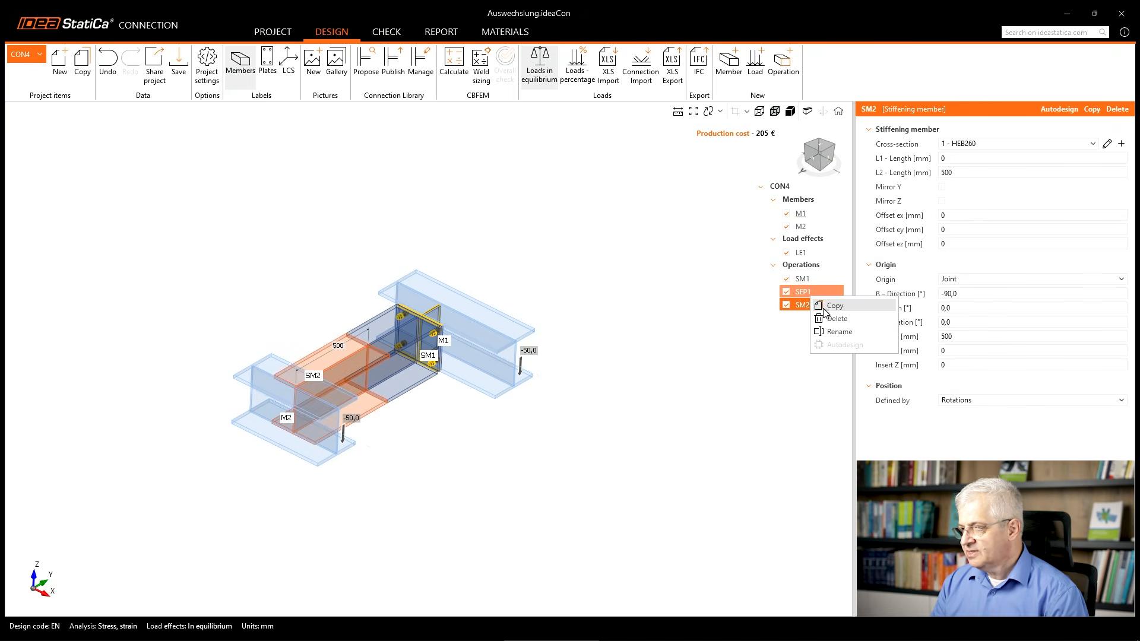
{"action": "left_click", "coordinate": [833, 306]}
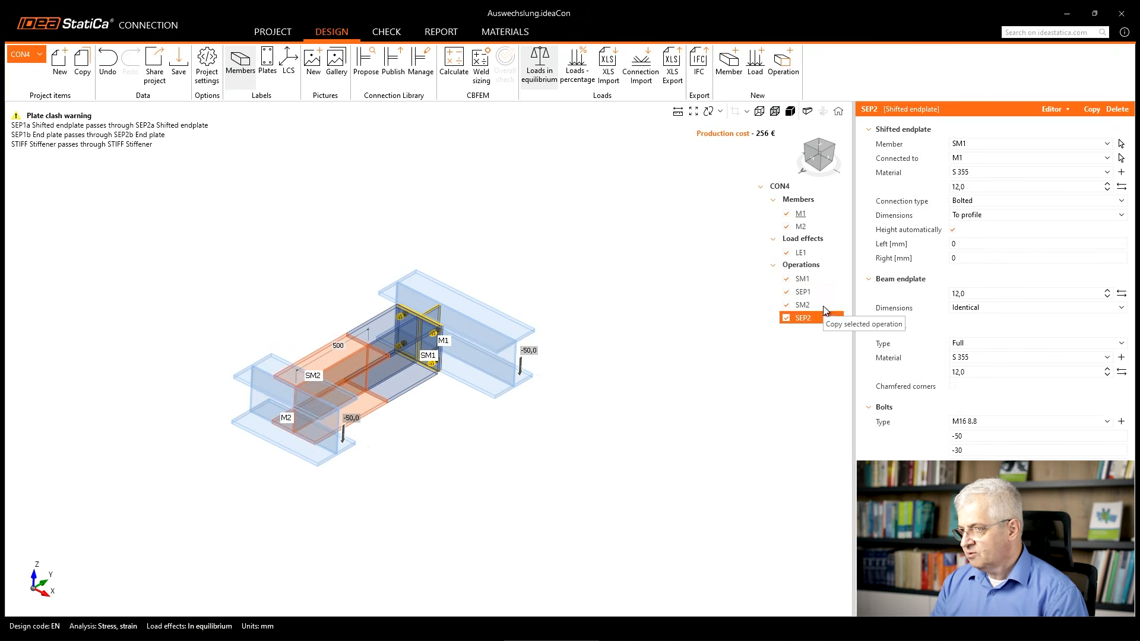
{"action": "left_click", "coordinate": [967, 144]}
{"action": "left_click", "coordinate": [967, 193]}
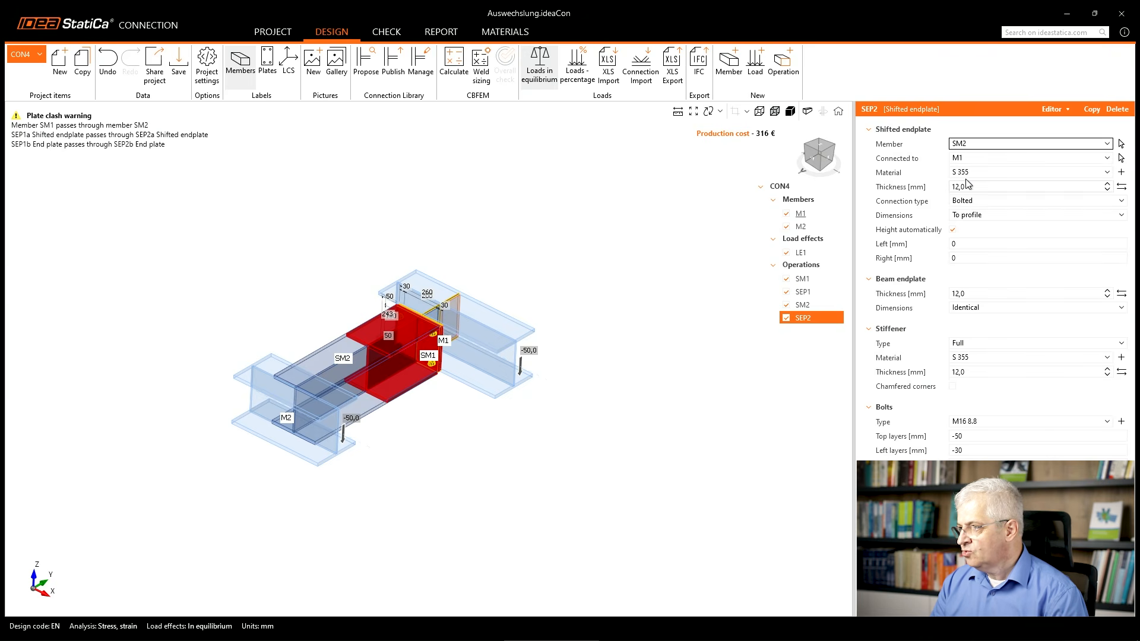
{"action": "left_click", "coordinate": [964, 159]}
{"action": "left_click", "coordinate": [966, 209]}
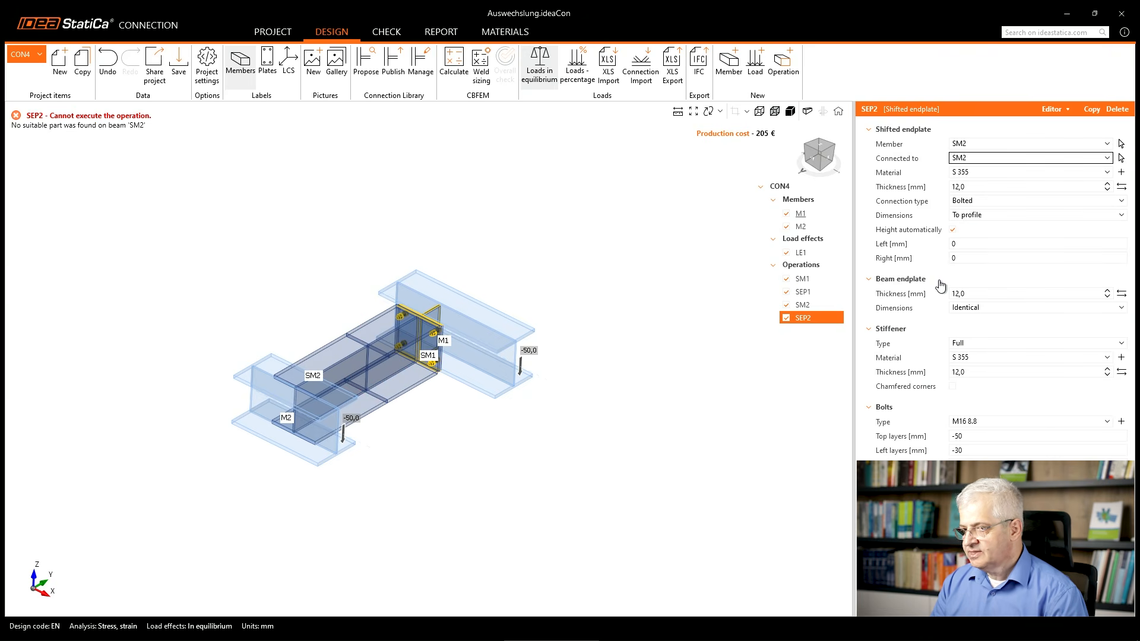
{"action": "left_click", "coordinate": [972, 159]}
{"action": "left_click", "coordinate": [962, 187]}
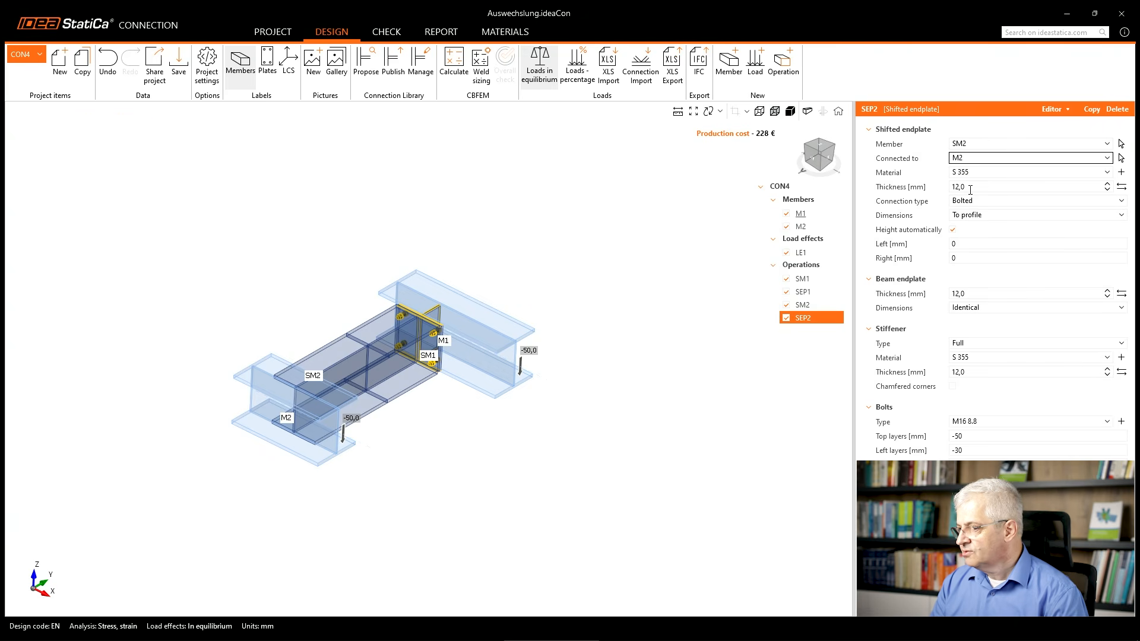
{"action": "right_click_drag", "start_coordinate": [399, 371], "coordinate": [379, 354]}
{"action": "mouse_move", "coordinate": [360, 335]}
{"action": "left_mouse_down"}
{"action": "mouse_move", "coordinate": [348, 337]}
{"action": "mouse_move", "coordinate": [382, 413]}
{"action": "mouse_move", "coordinate": [356, 330]}
{"action": "left_mouse_up"}
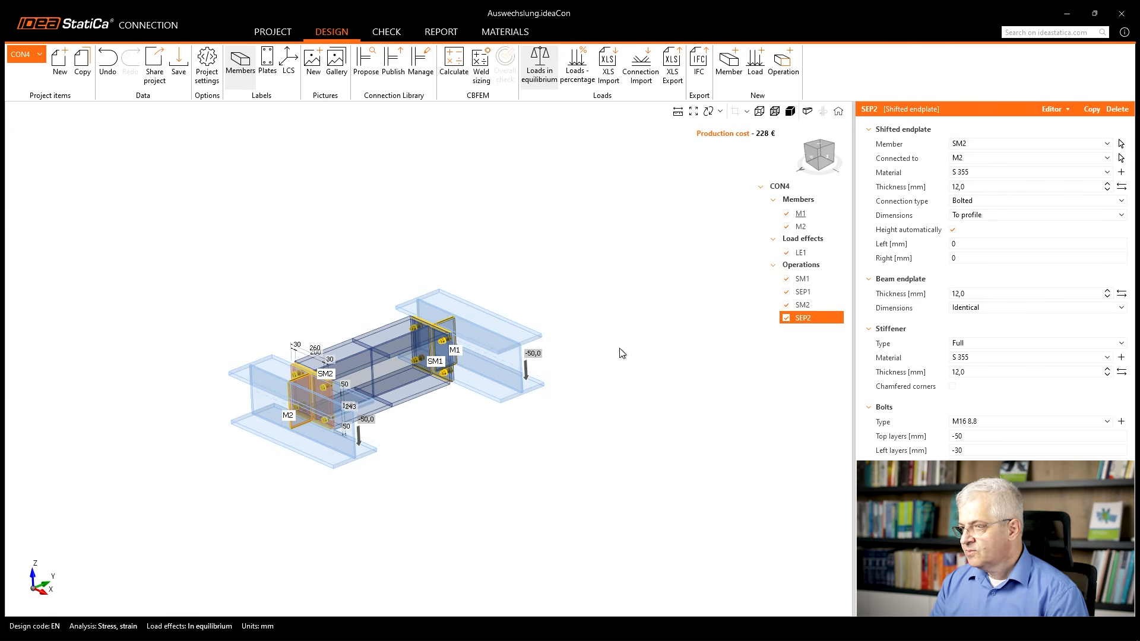
Add a cut of member operation for stiffening member SM1 with Begin as the cut-off part.
{"action": "right_click", "coordinate": [800, 264]}
{"action": "left_click", "coordinate": [811, 278]}
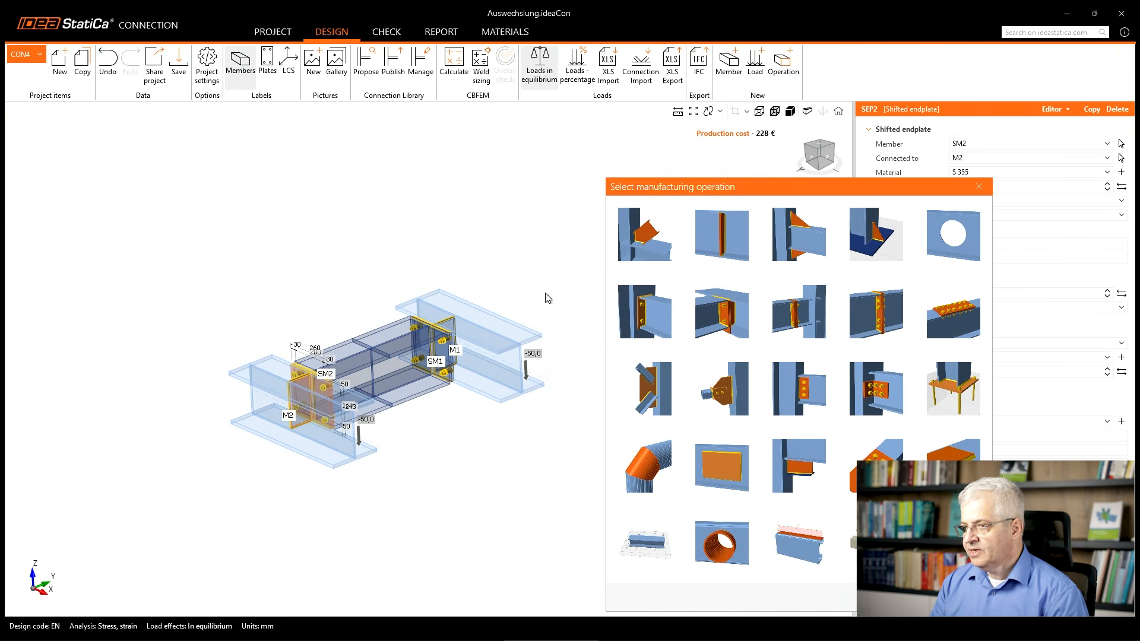
{"action": "left_click", "coordinate": [645, 249]}
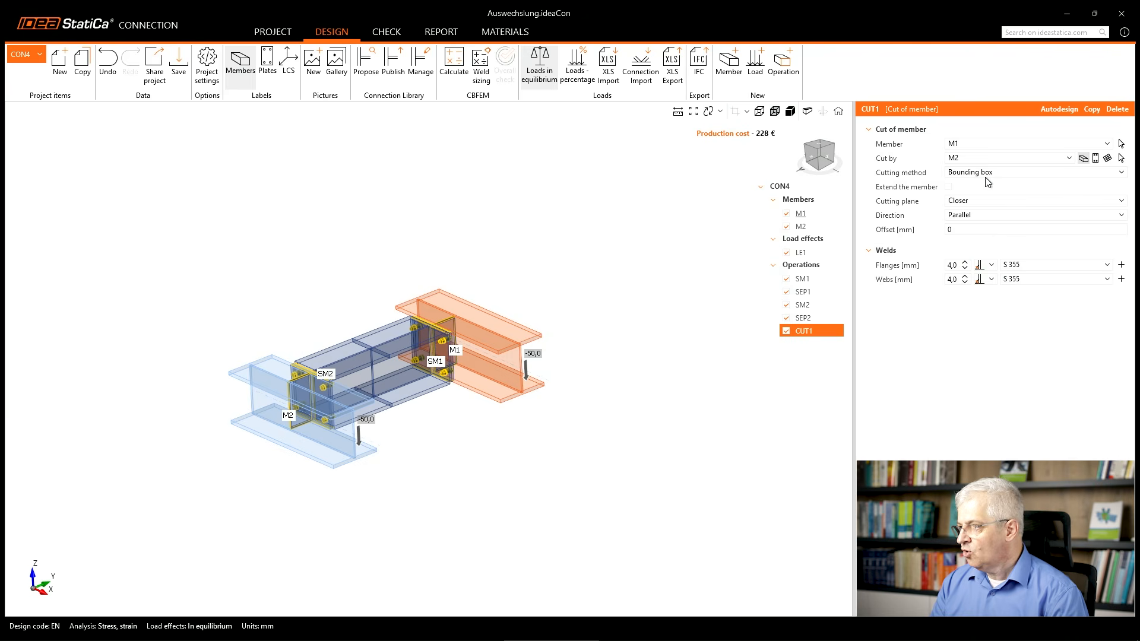
{"action": "left_click", "coordinate": [962, 143]}
{"action": "left_click", "coordinate": [962, 185]}
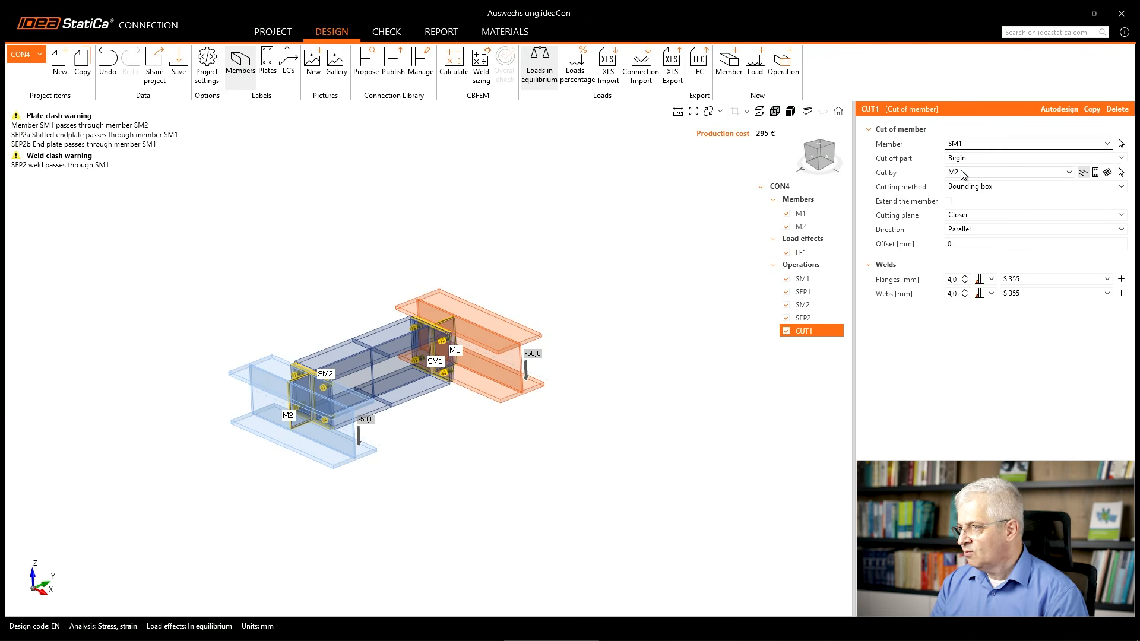
{"action": "left_click", "coordinate": [962, 159]}
{"action": "left_click", "coordinate": [933, 164]}
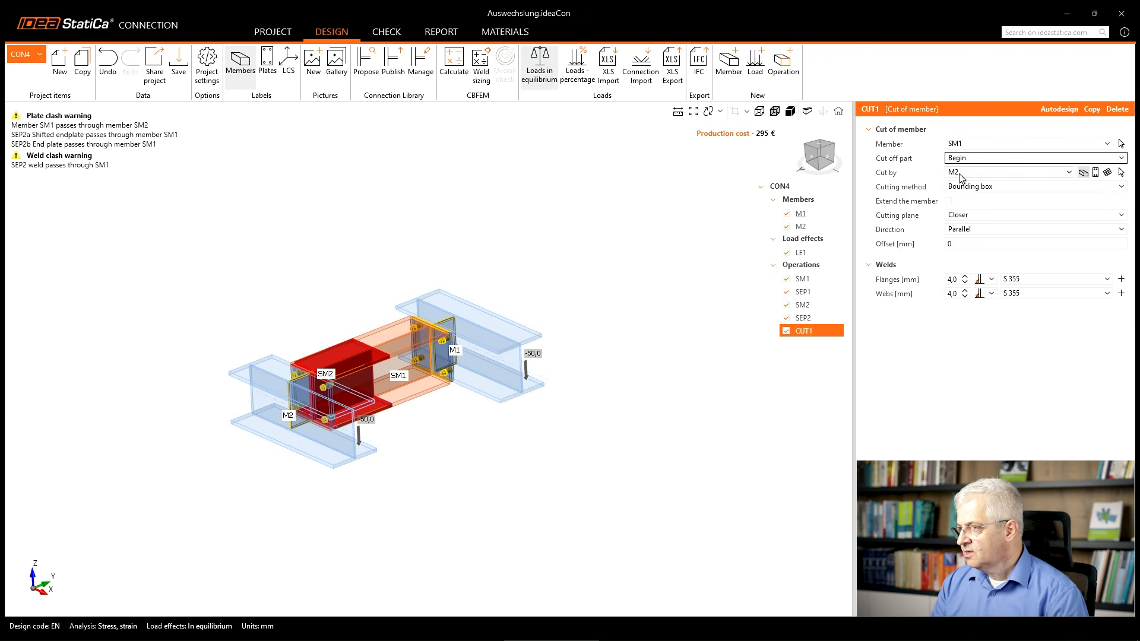
Cut SM1 by stiffening member SM2 using the Mitre cut method, and inspect the joint between them.
{"action": "left_click", "coordinate": [959, 173]}
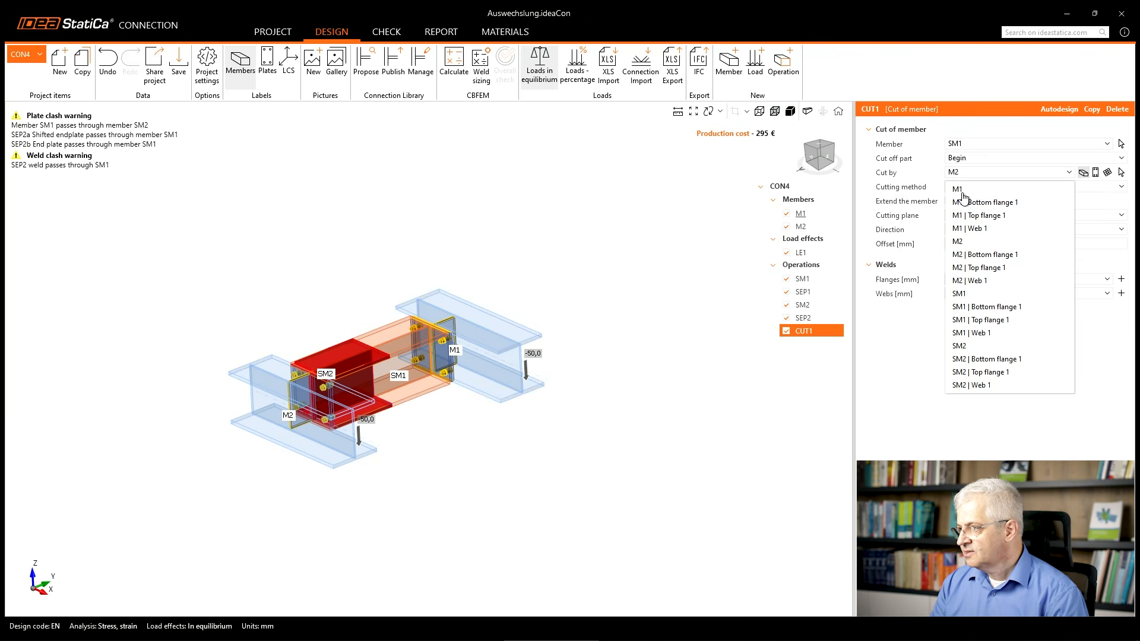
{"action": "left_click", "coordinate": [959, 346]}
{"action": "left_click", "coordinate": [977, 187]}
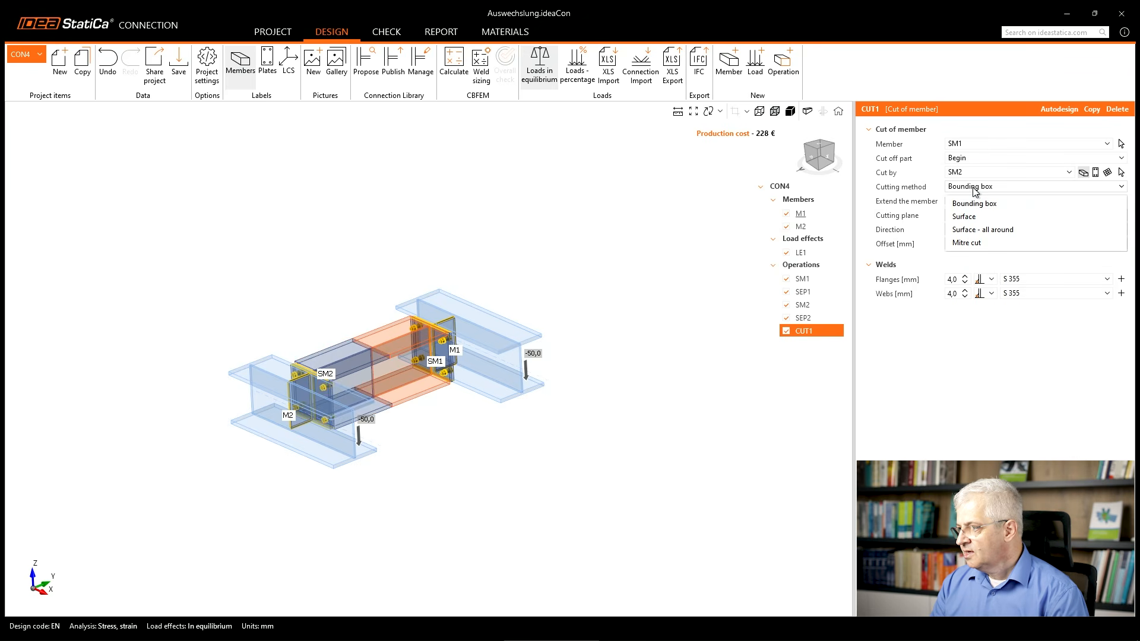
{"action": "left_click", "coordinate": [977, 242]}
{"action": "scroll", "coordinate": [378, 344], "scroll_direction": "up", "scroll_amount": 3}
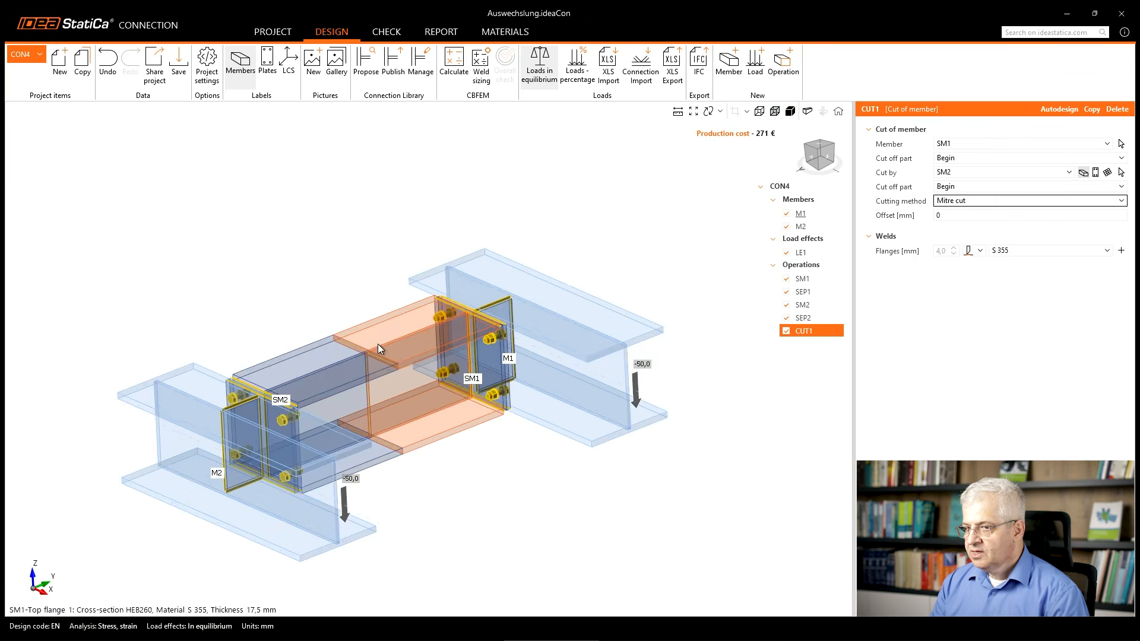
{"action": "scroll", "coordinate": [378, 344], "scroll_direction": "up", "scroll_amount": 3}
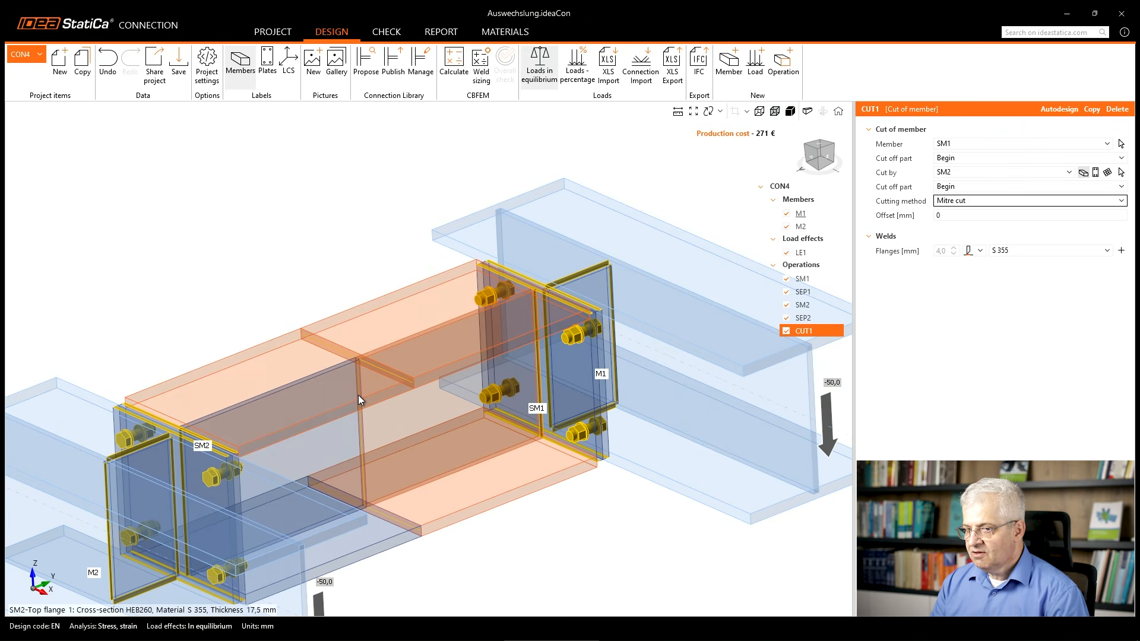
{"action": "left_click_drag", "start_coordinate": [951, 242], "coordinate": [989, 258]}
{"action": "key", "text": "Escape"}
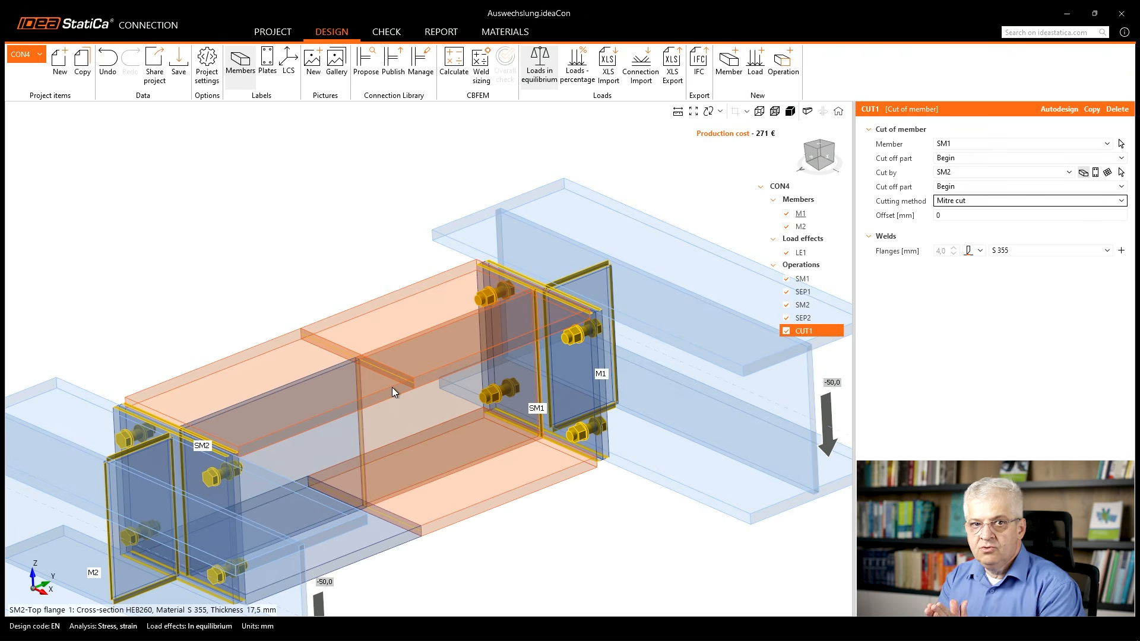
{"action": "scroll", "coordinate": [392, 387], "scroll_direction": "down", "scroll_amount": 3}
{"action": "right_click_drag", "start_coordinate": [382, 414], "coordinate": [387, 421]}
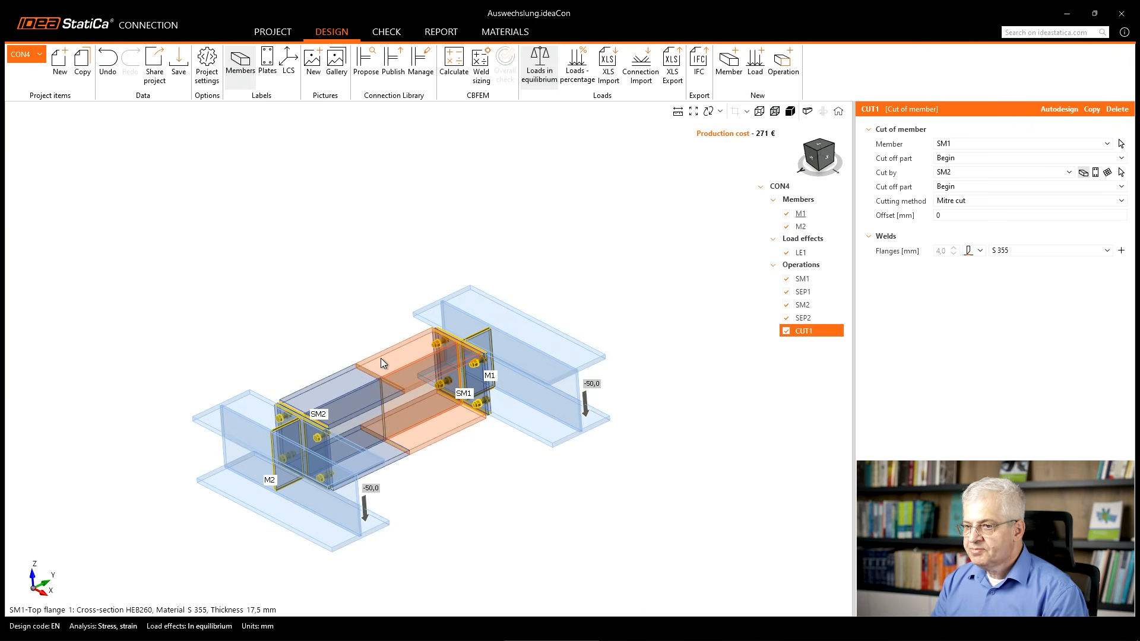
Add a stiffeners operation on stiffening member SM1 and set its related member to Not specified.
{"action": "right_click", "coordinate": [800, 265]}
{"action": "left_click", "coordinate": [810, 276]}
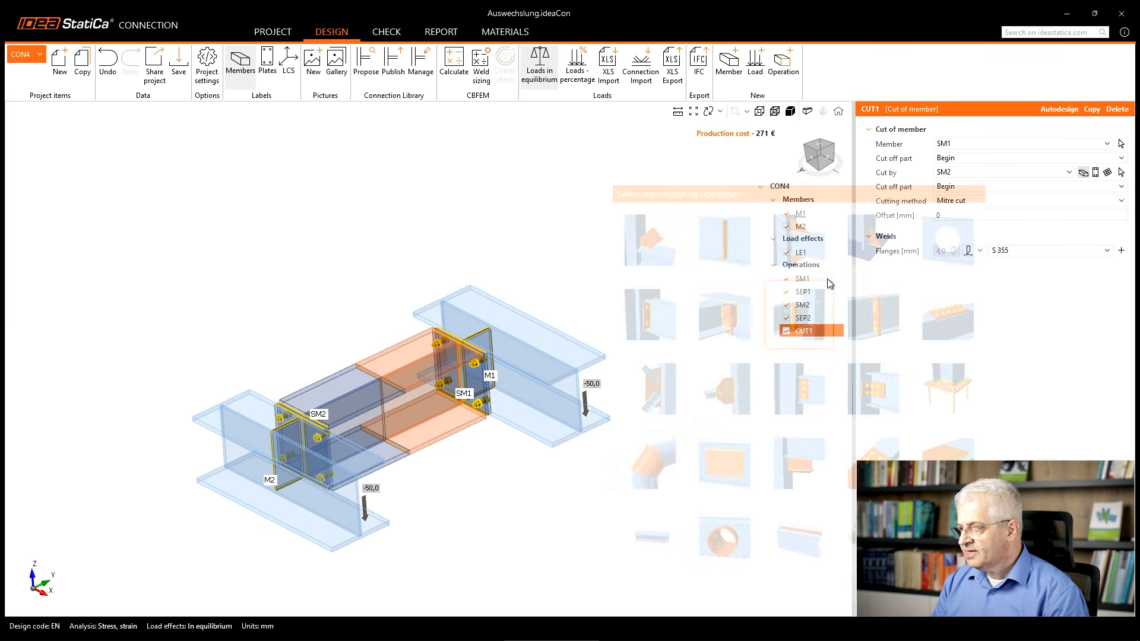
{"action": "left_click", "coordinate": [716, 250]}
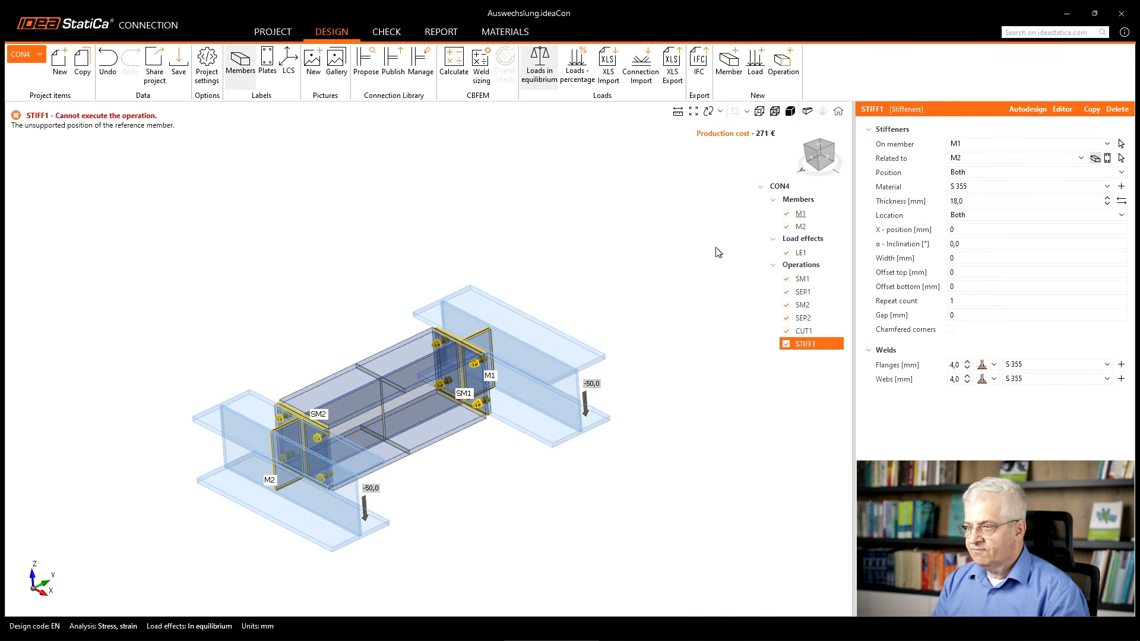
{"action": "left_click", "coordinate": [978, 144]}
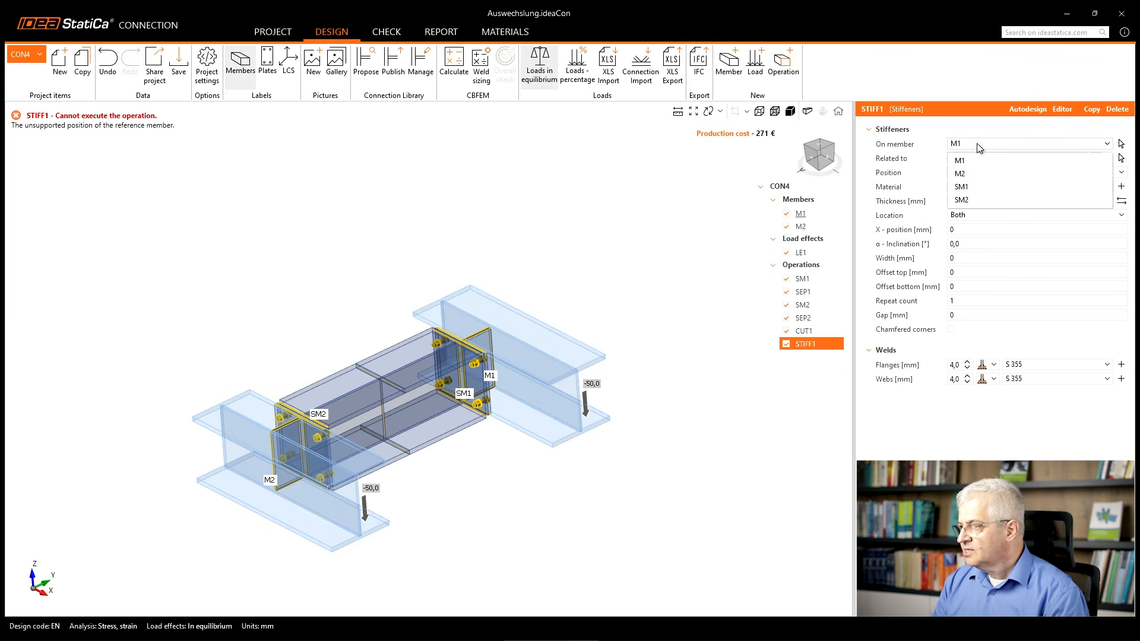
{"action": "left_click", "coordinate": [975, 188]}
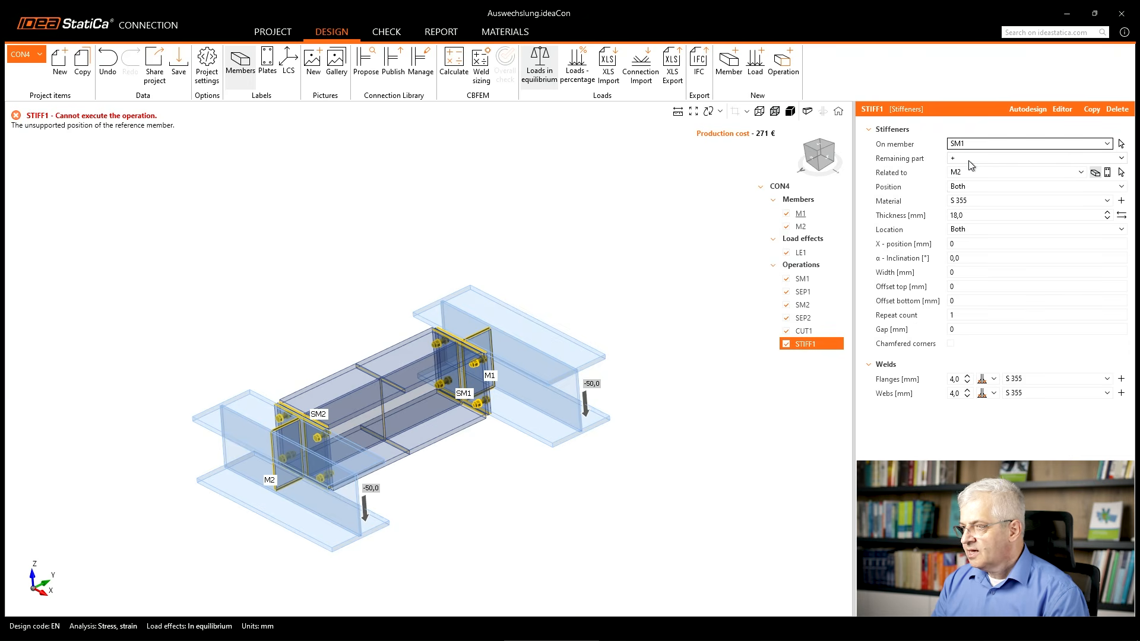
{"action": "left_click", "coordinate": [1011, 176]}
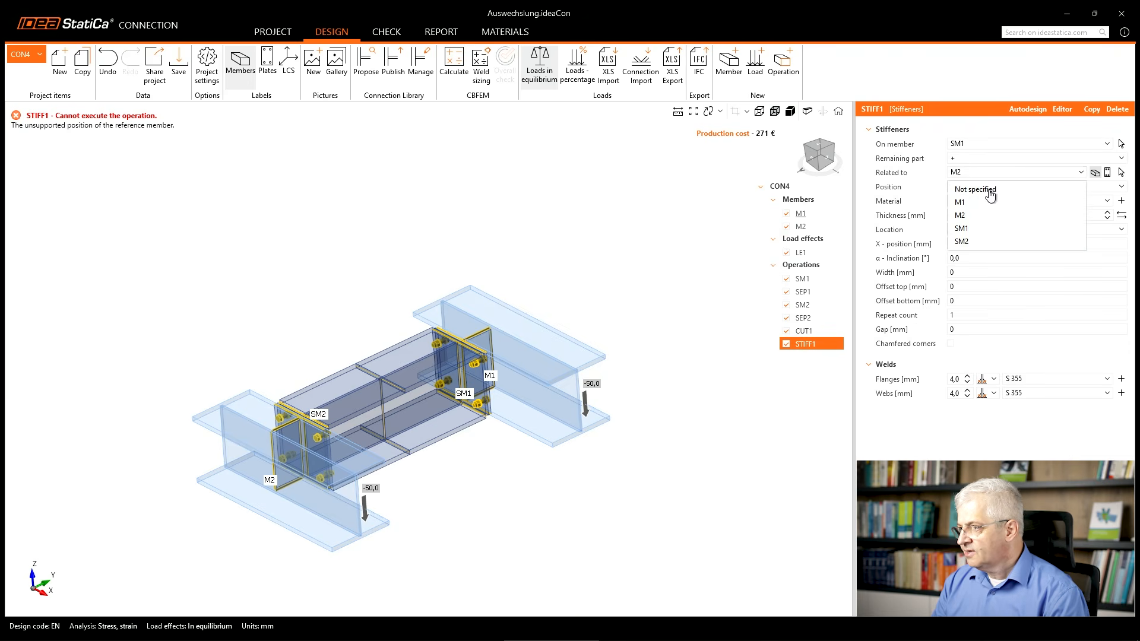
{"action": "left_click", "coordinate": [989, 189]}
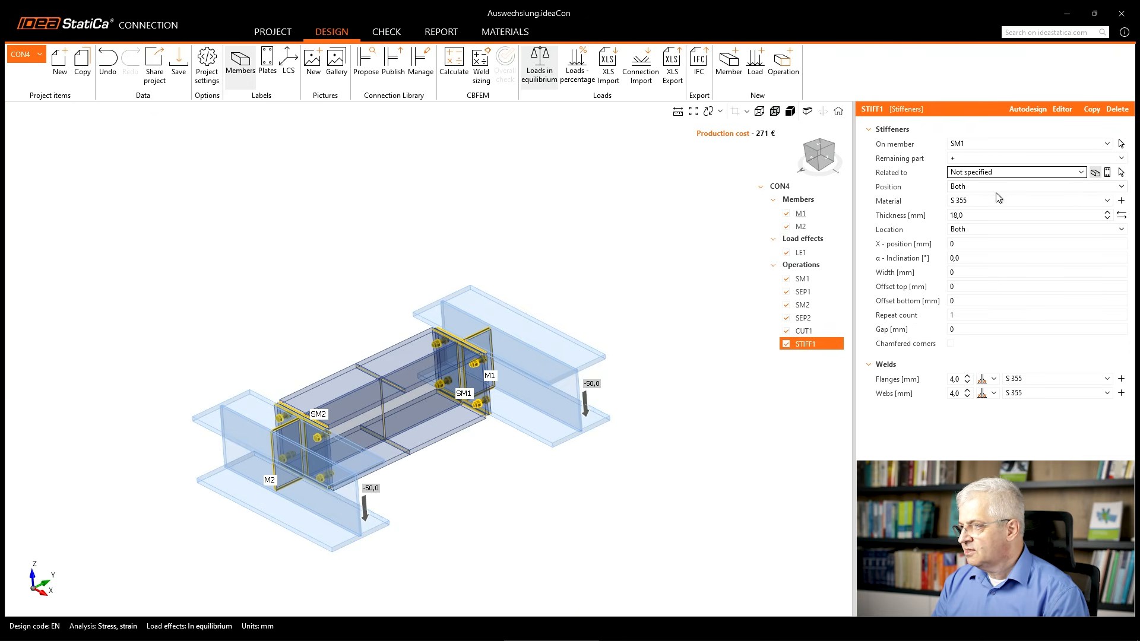
Set the X-position of the stiffeners on SM1 to -125 mm and inspect how they fit between the flanges.
{"action": "left_click", "coordinate": [968, 243]}
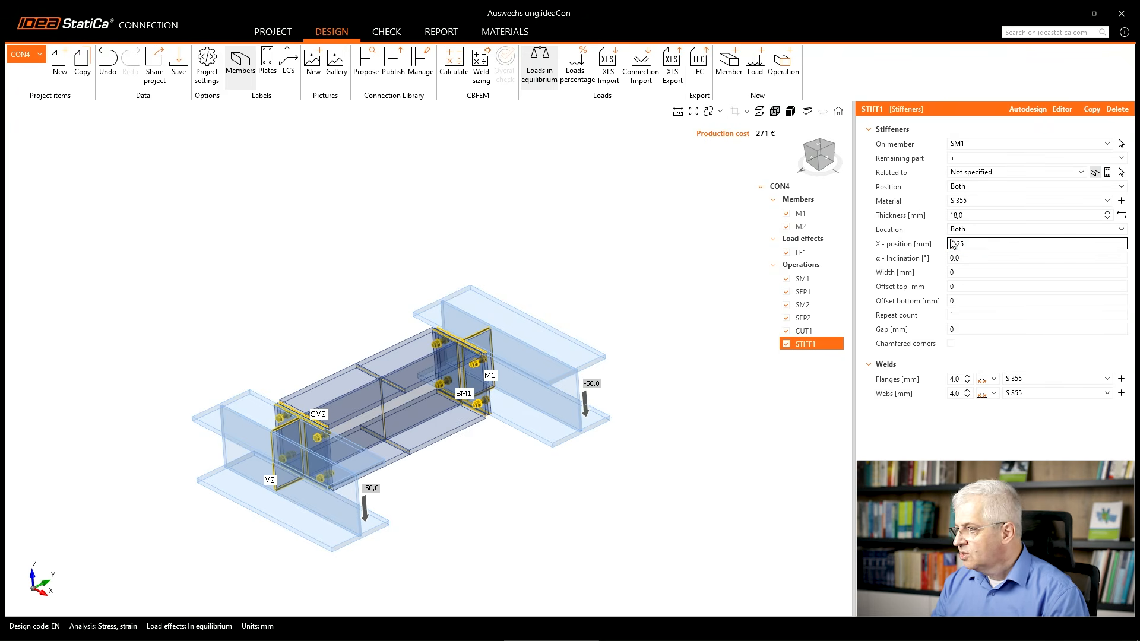
{"action": "type", "text": "225"}
{"action": "key", "text": "Tab"}
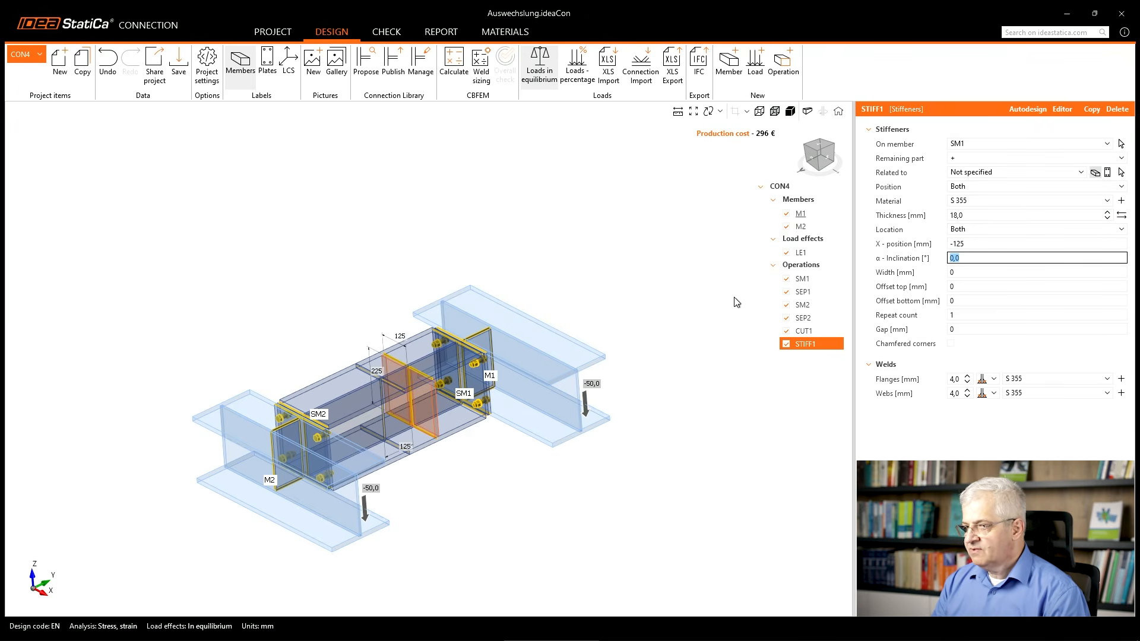
{"action": "scroll", "coordinate": [384, 361], "scroll_direction": "up", "scroll_amount": 5}
{"action": "mouse_move", "coordinate": [422, 372]}
{"action": "left_mouse_down"}
{"action": "mouse_move", "coordinate": [420, 359]}
{"action": "mouse_move", "coordinate": [315, 314]}
{"action": "mouse_move", "coordinate": [316, 451]}
{"action": "mouse_move", "coordinate": [369, 476]}
{"action": "left_mouse_up"}
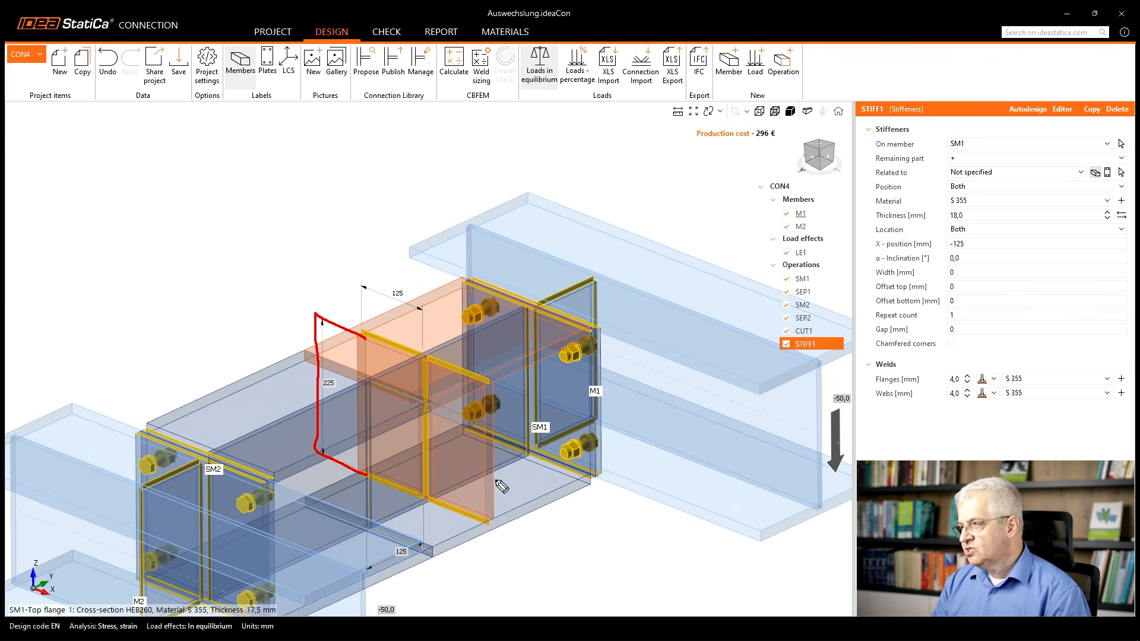
{"action": "key", "text": "Escape"}
Widen the stiffener on SM1 to 250 mm, with its location set to Rear and its position to Lower.
{"action": "left_click", "coordinate": [966, 273]}
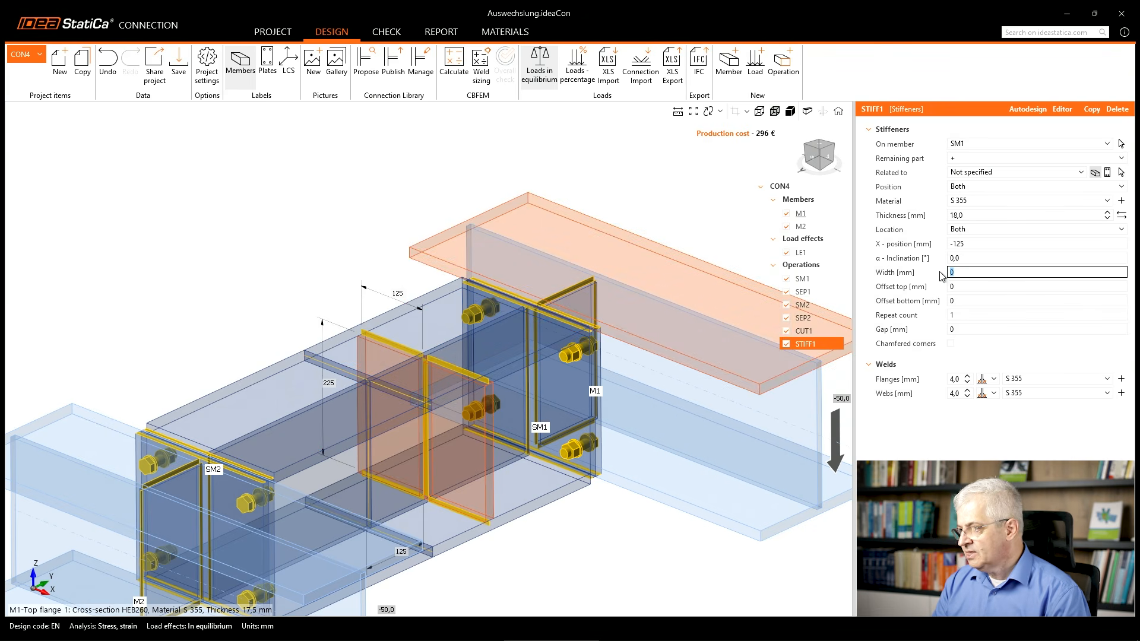
{"action": "key", "text": "Tab"}
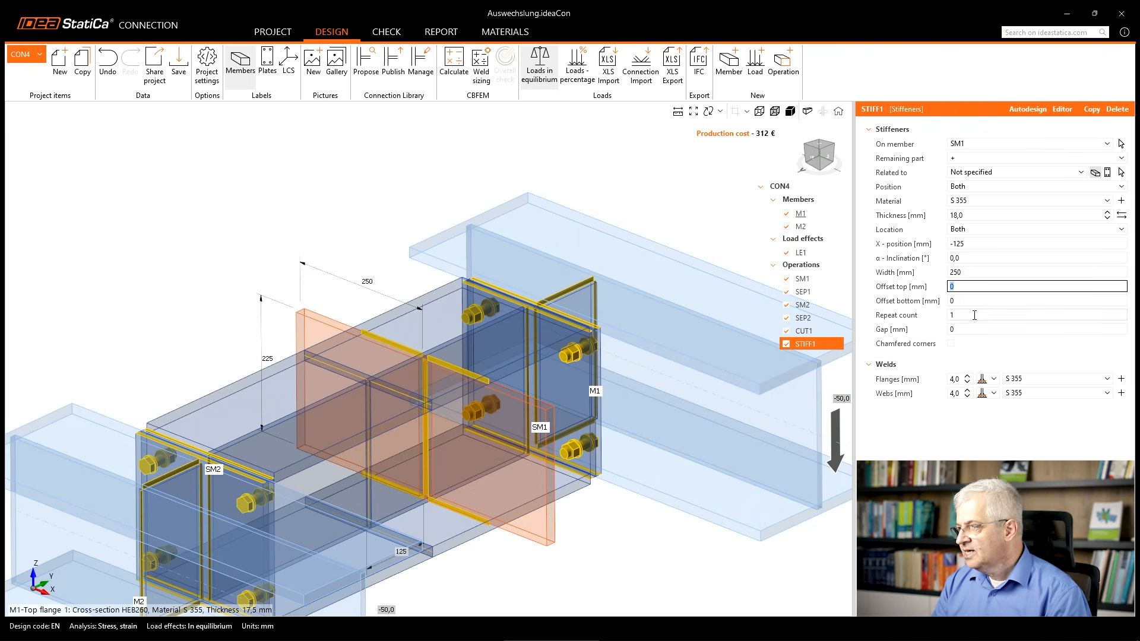
{"action": "left_click", "coordinate": [972, 232]}
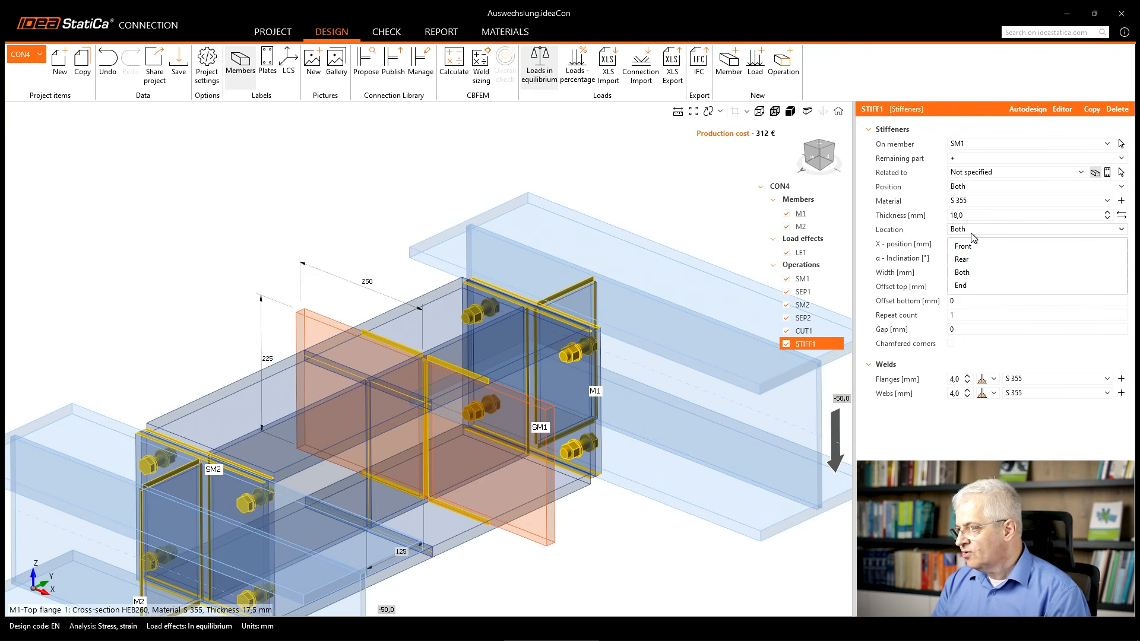
{"action": "left_click", "coordinate": [973, 259]}
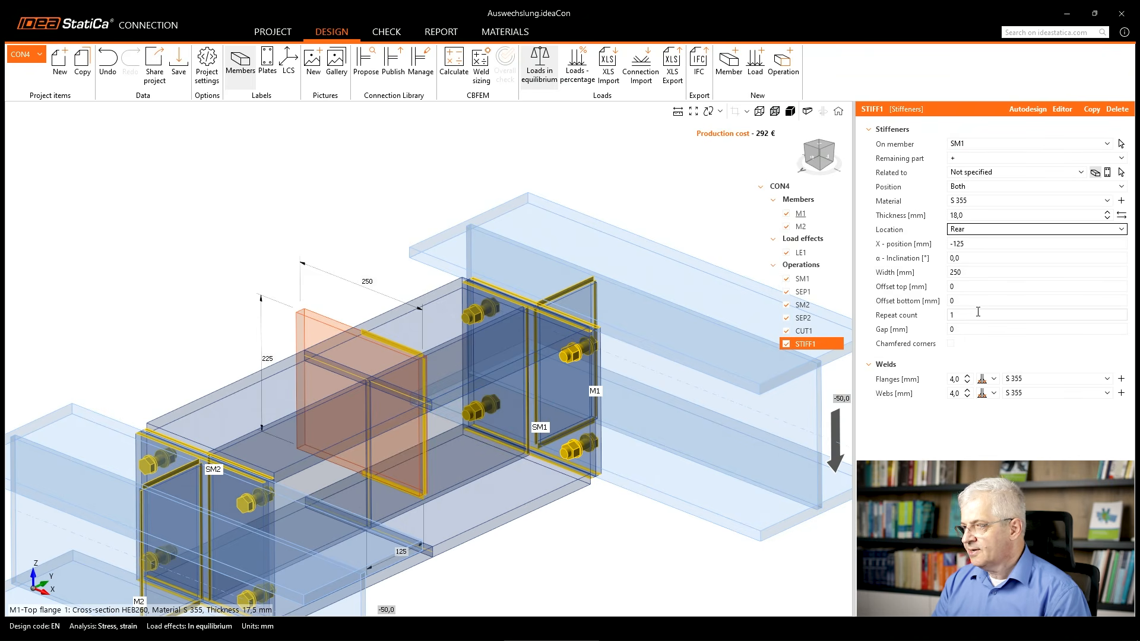
{"action": "left_click", "coordinate": [963, 191]}
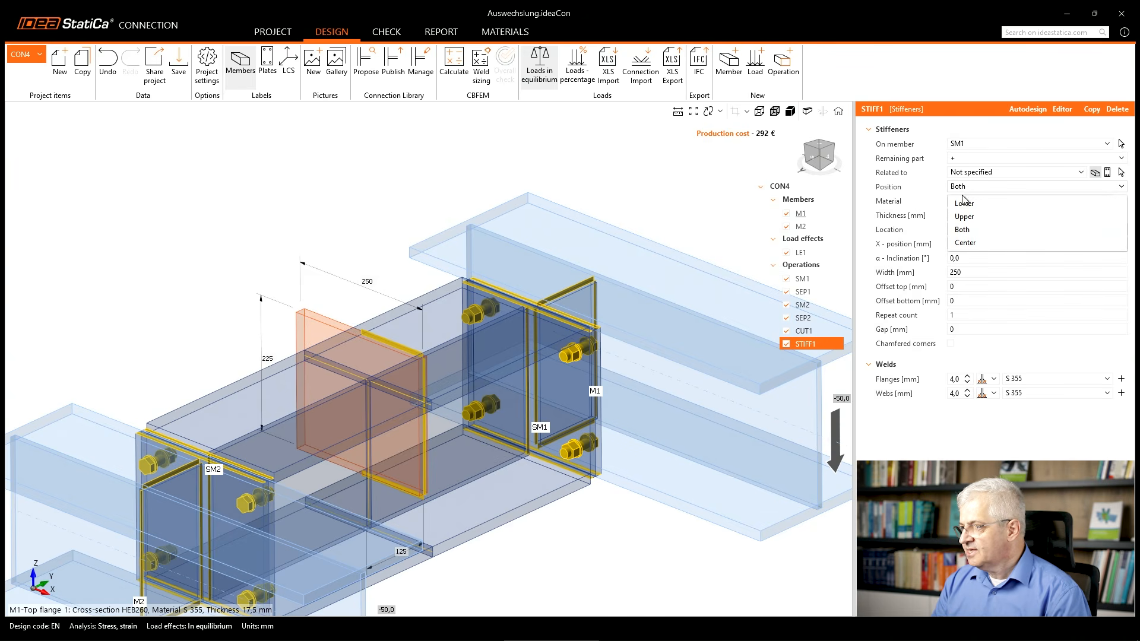
{"action": "left_click", "coordinate": [963, 204]}
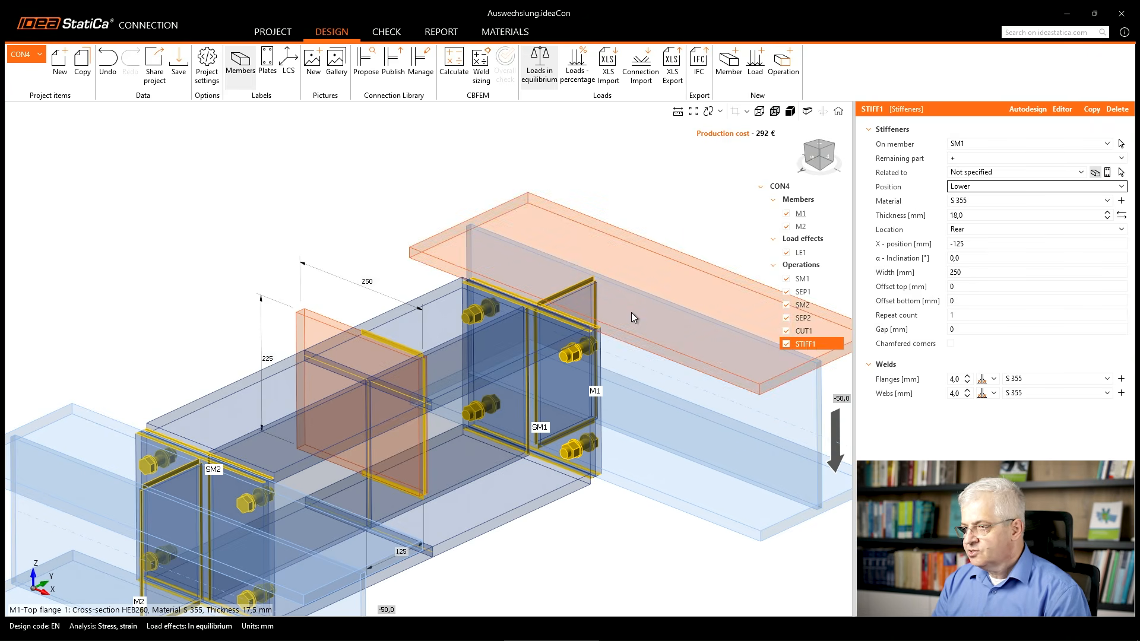
Copy stiffener STIFF1, assign the copy to stiffening member SM2 and set its location to Front.
{"action": "right_click", "coordinate": [807, 344]}
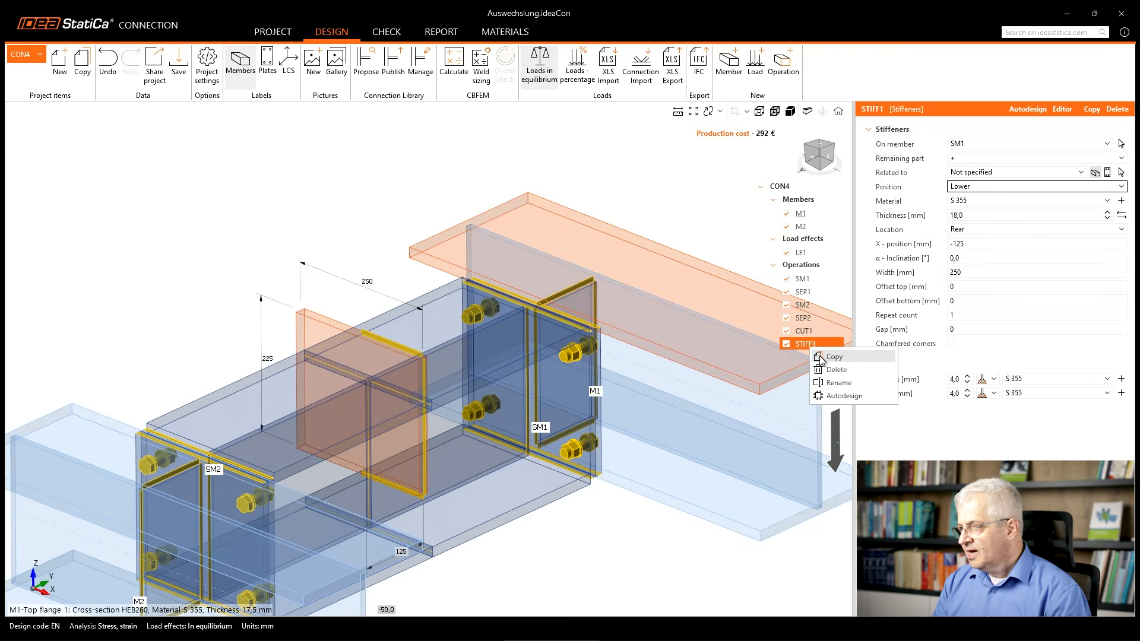
{"action": "left_click", "coordinate": [822, 356]}
{"action": "left_click", "coordinate": [969, 144]}
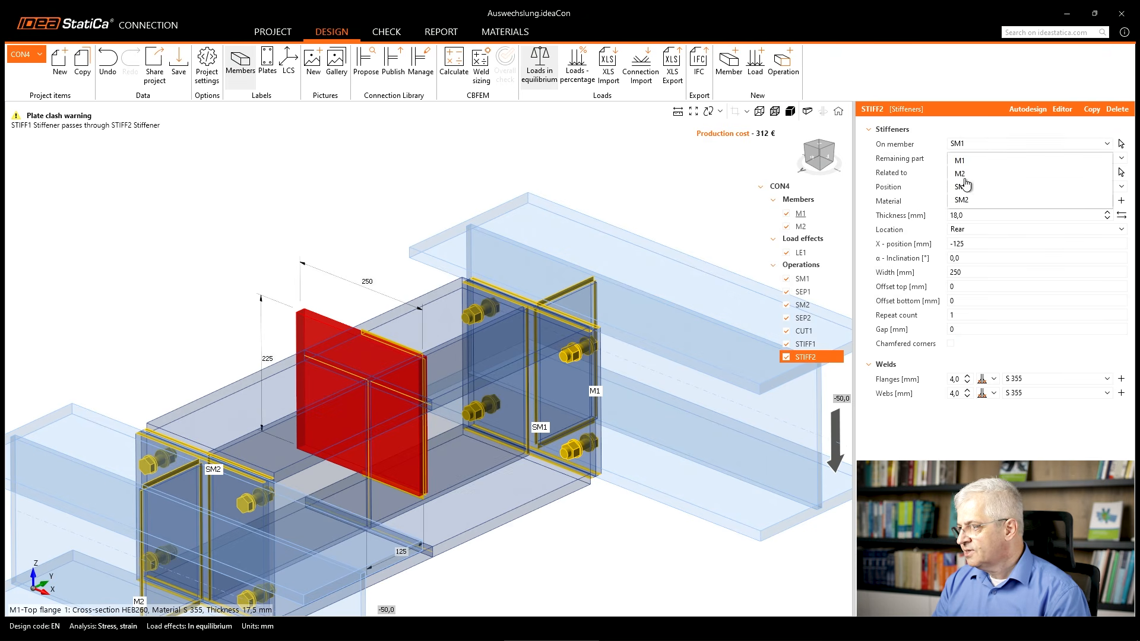
{"action": "left_click", "coordinate": [968, 203]}
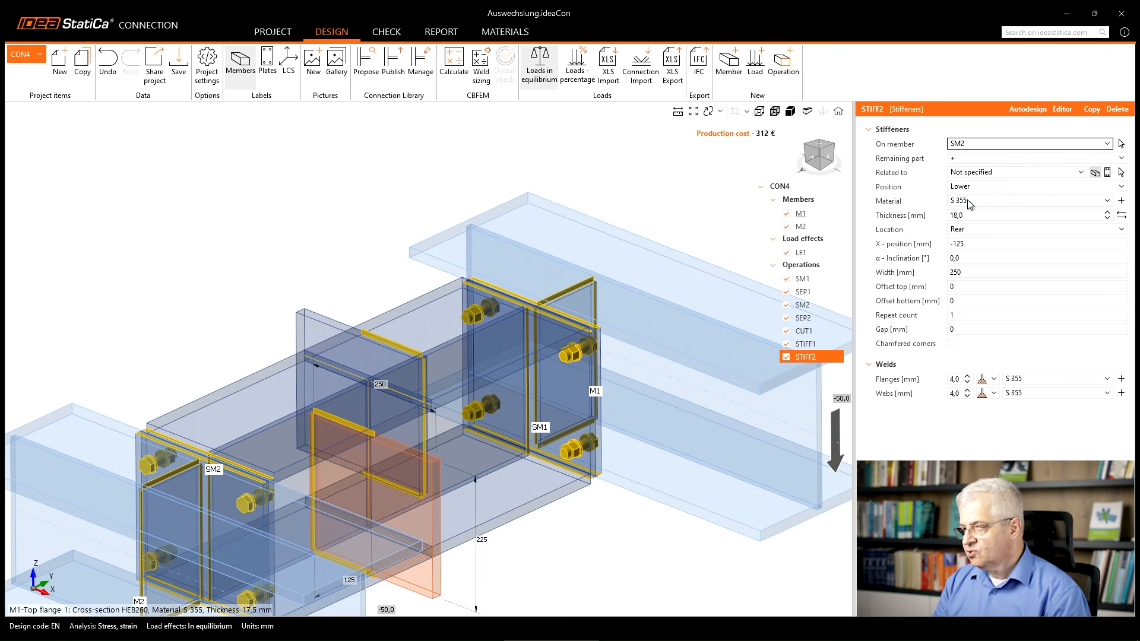
{"action": "left_click", "coordinate": [973, 230]}
{"action": "left_click", "coordinate": [971, 247]}
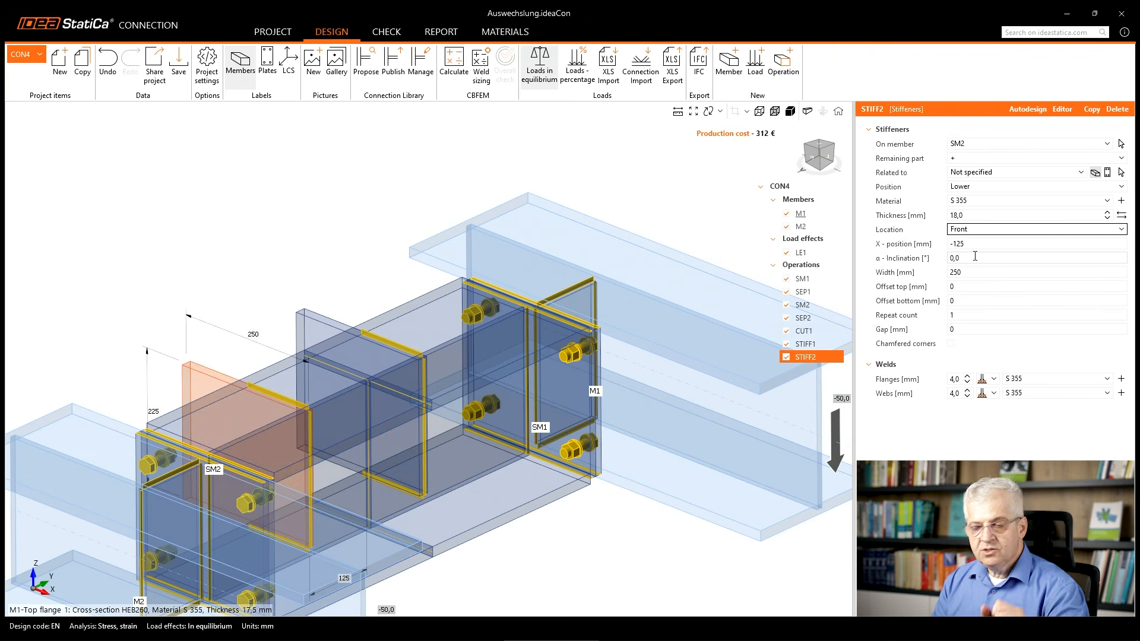
Copy stiffener STIFF1 again and give the copy on SM1 a width of 0 and the location Front.
{"action": "scroll", "coordinate": [527, 368], "scroll_direction": "down", "scroll_amount": 5}
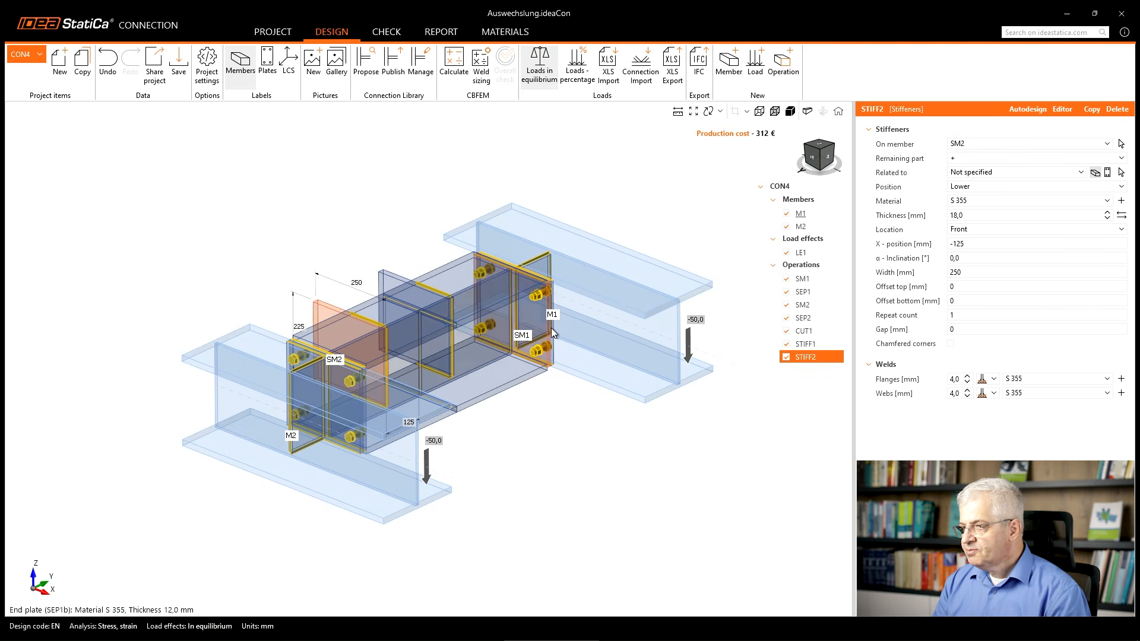
{"action": "left_click", "coordinate": [805, 343], "text": "ctrl"}
{"action": "right_click", "coordinate": [807, 343]}
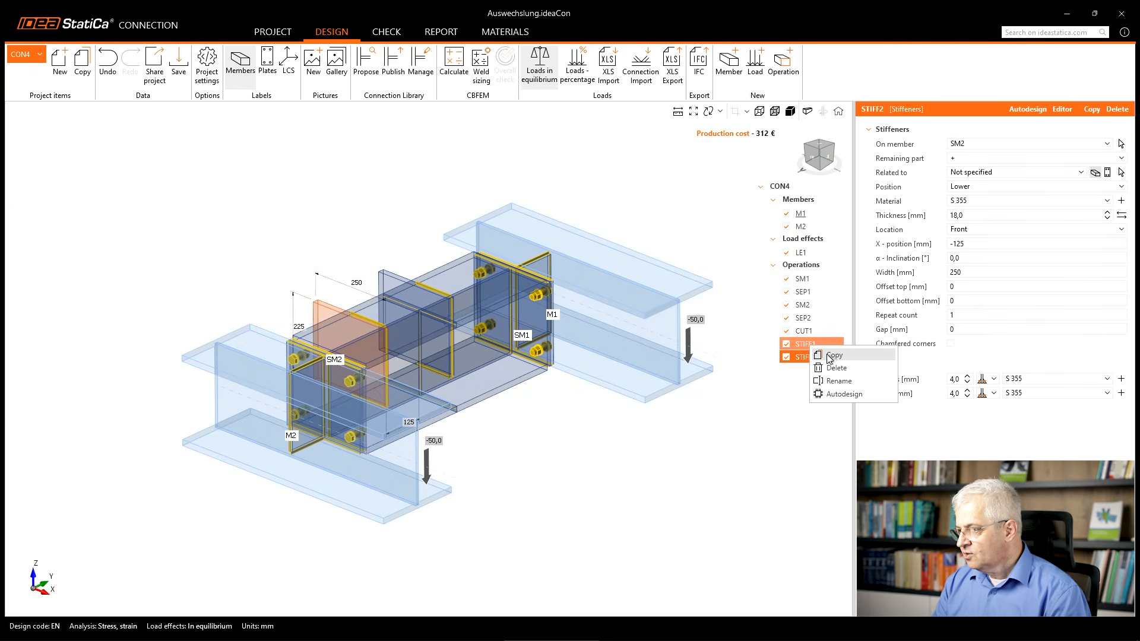
{"action": "left_click", "coordinate": [833, 355]}
{"action": "double_click", "coordinate": [968, 271]}
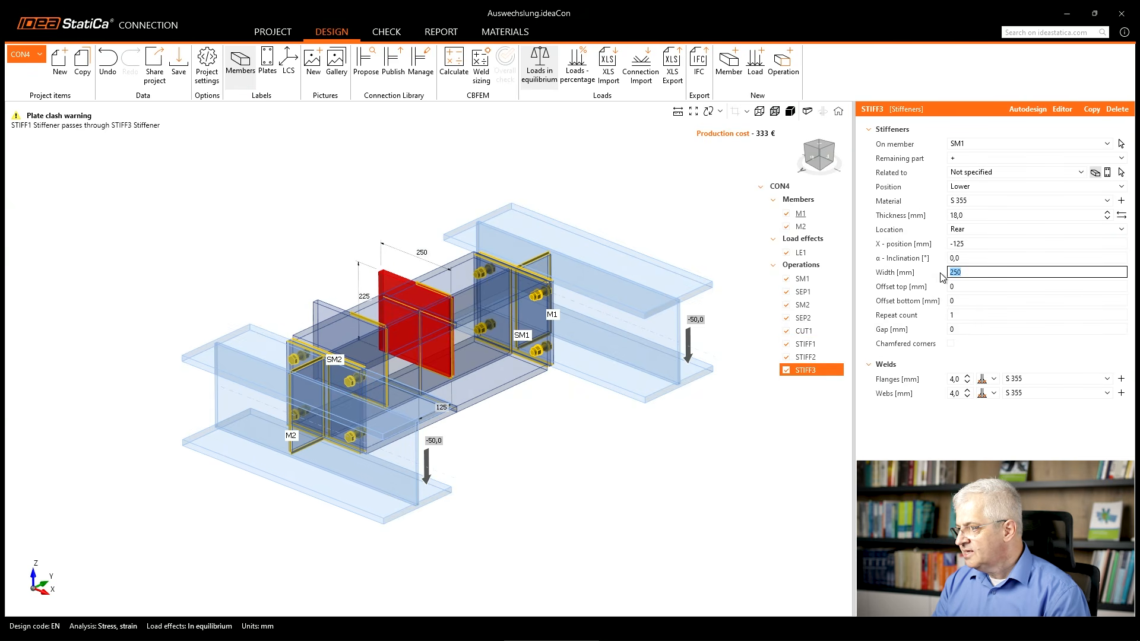
{"action": "type", "text": "6"}
{"action": "left_click", "coordinate": [962, 229]}
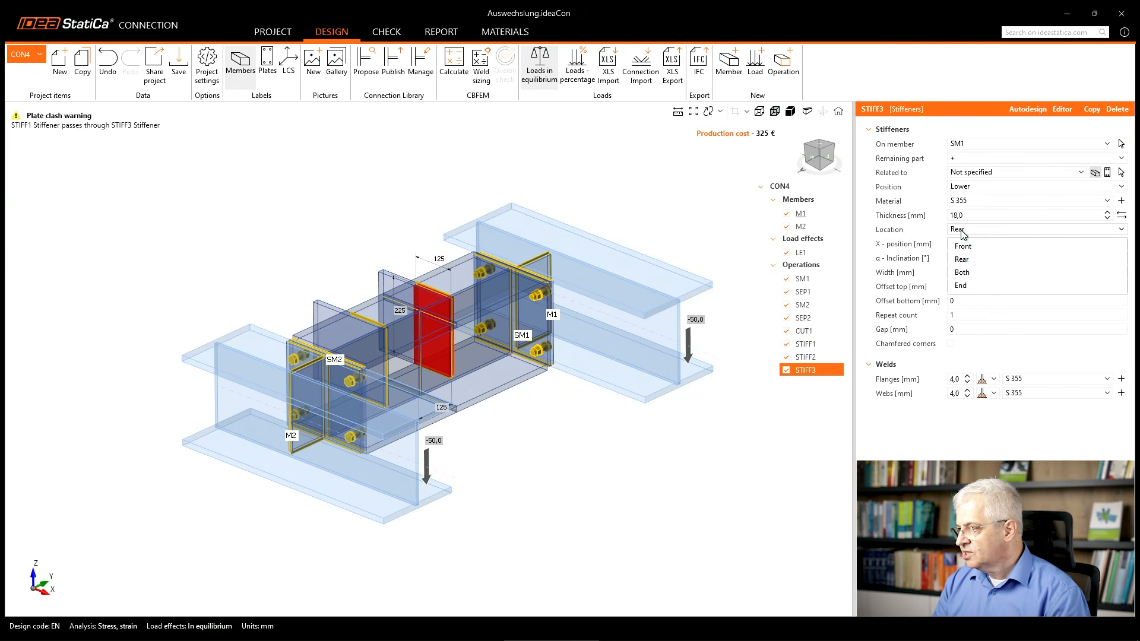
{"action": "left_click", "coordinate": [965, 245]}
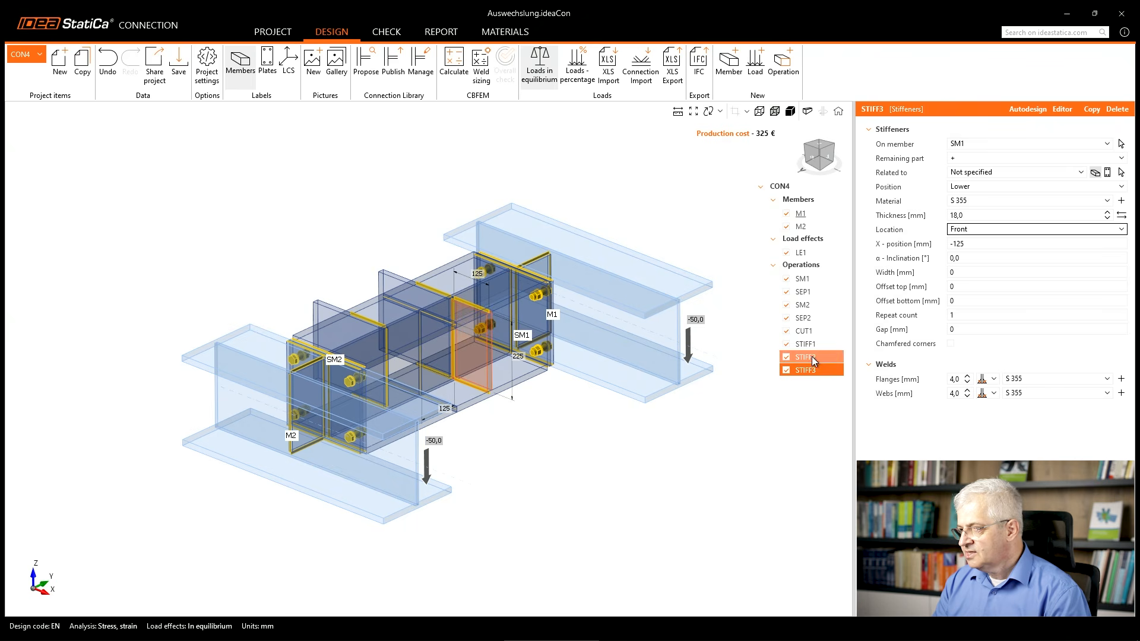
Copy stiffener STIFF2 and give the copy on SM2 a width of 0 and the location Rear.
{"action": "left_click", "coordinate": [811, 356]}
{"action": "right_click", "coordinate": [810, 356]}
{"action": "left_click", "coordinate": [831, 370]}
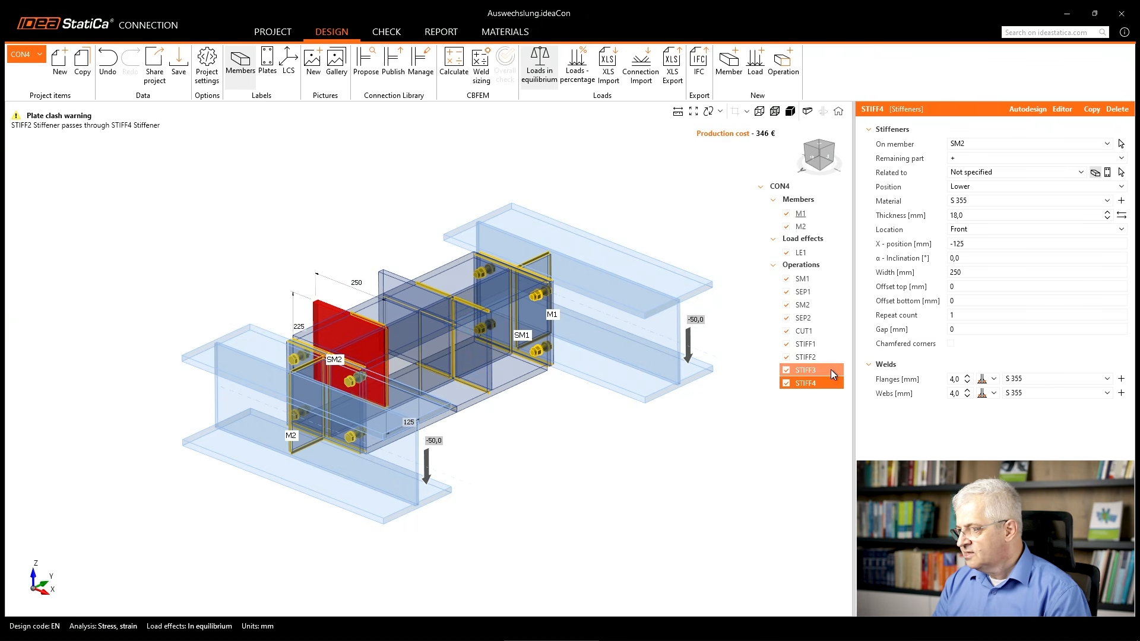
{"action": "double_click", "coordinate": [977, 272]}
{"action": "type", "text": "0"}
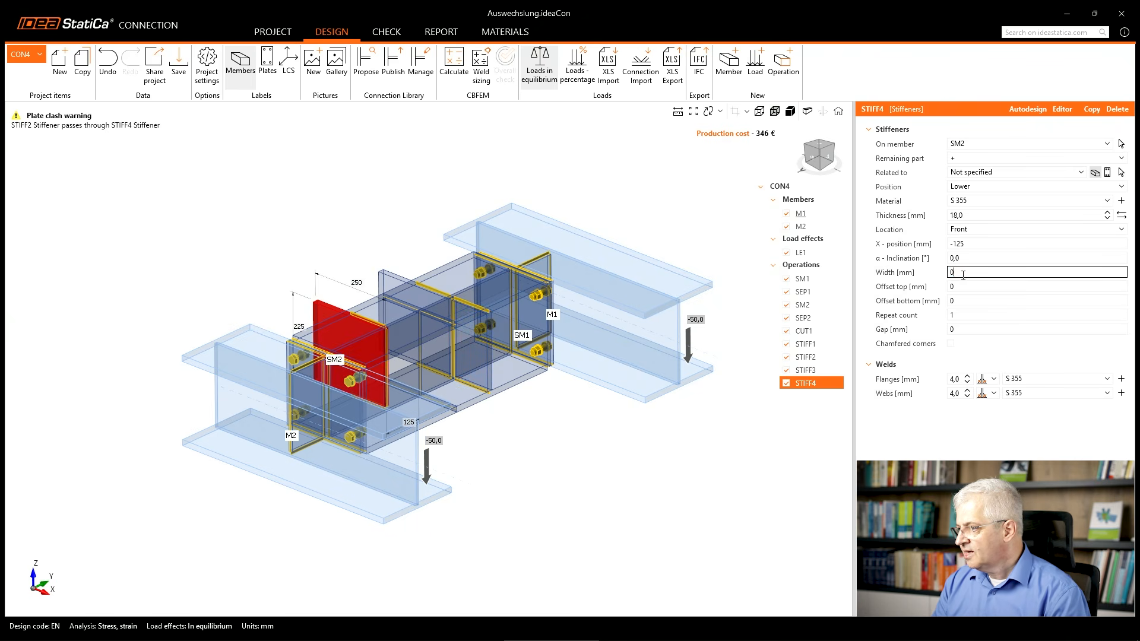
{"action": "key", "text": "Tab"}
{"action": "left_click", "coordinate": [975, 232]}
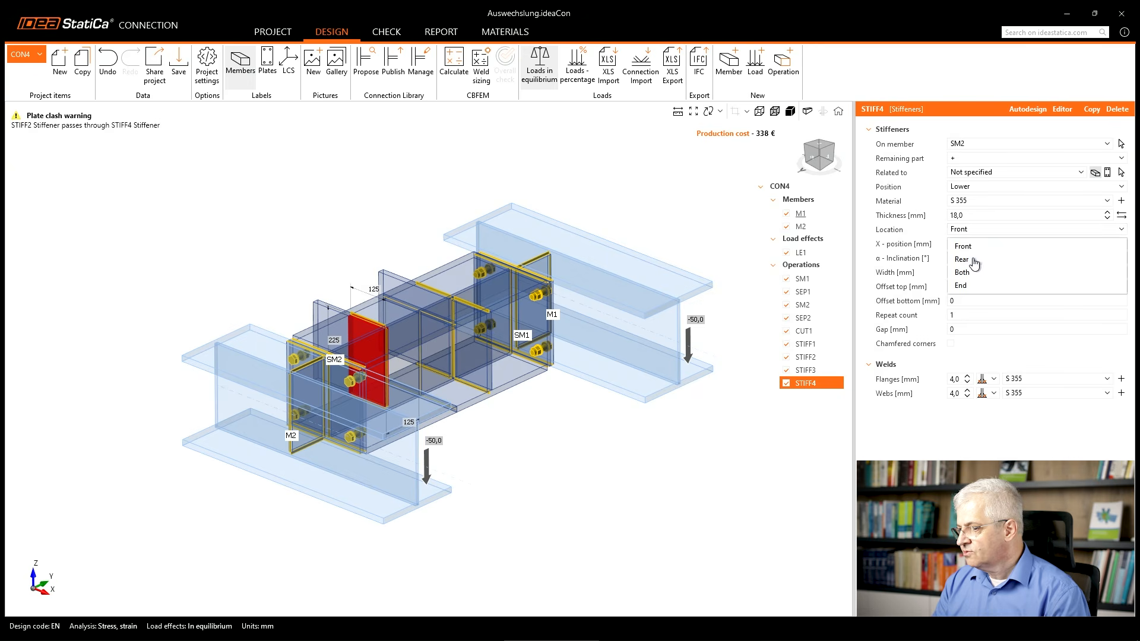
{"action": "left_click", "coordinate": [971, 258]}
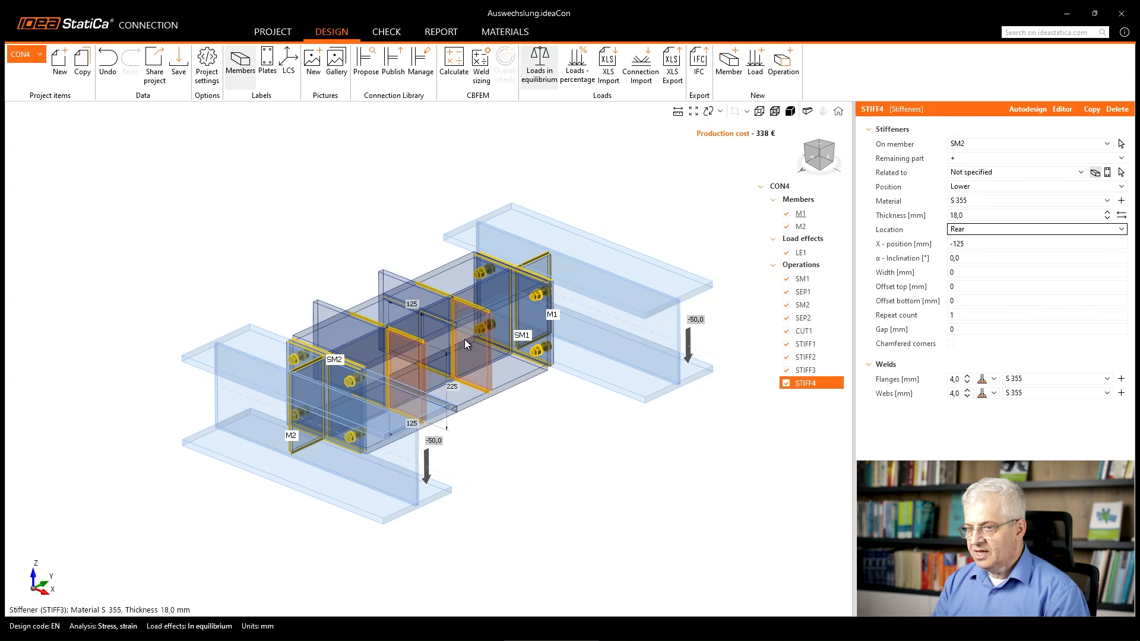
{"action": "right_click_drag", "start_coordinate": [464, 339], "coordinate": [514, 397]}
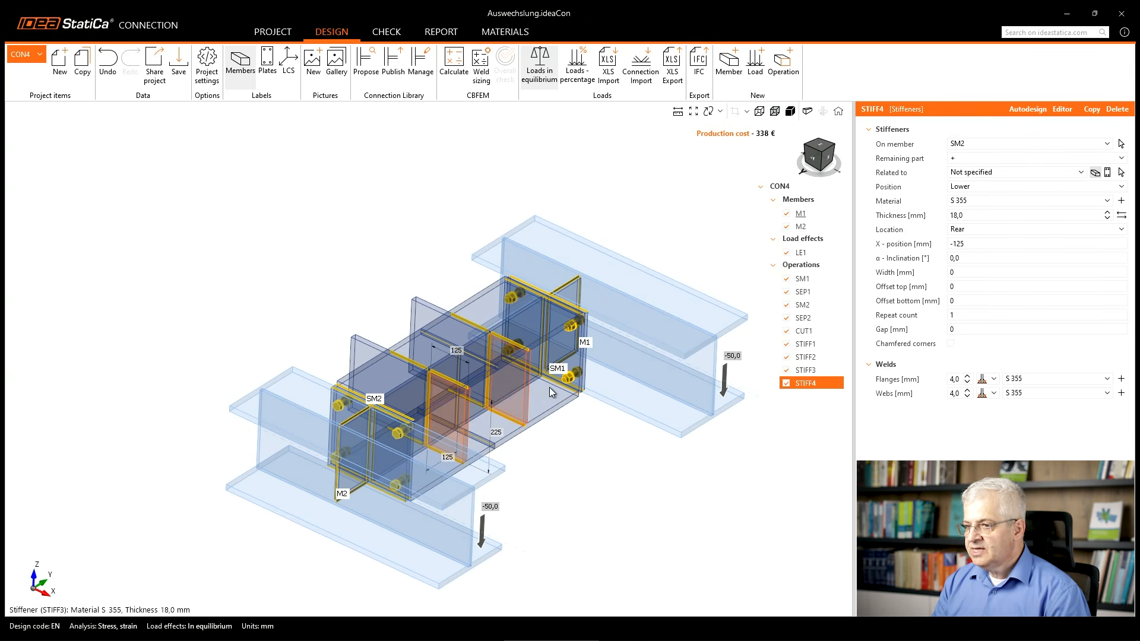
Add a stiffening plate operation and set the plate's rotation about Y to 90°.
{"action": "right_click", "coordinate": [793, 268]}
{"action": "left_click", "coordinate": [814, 280]}
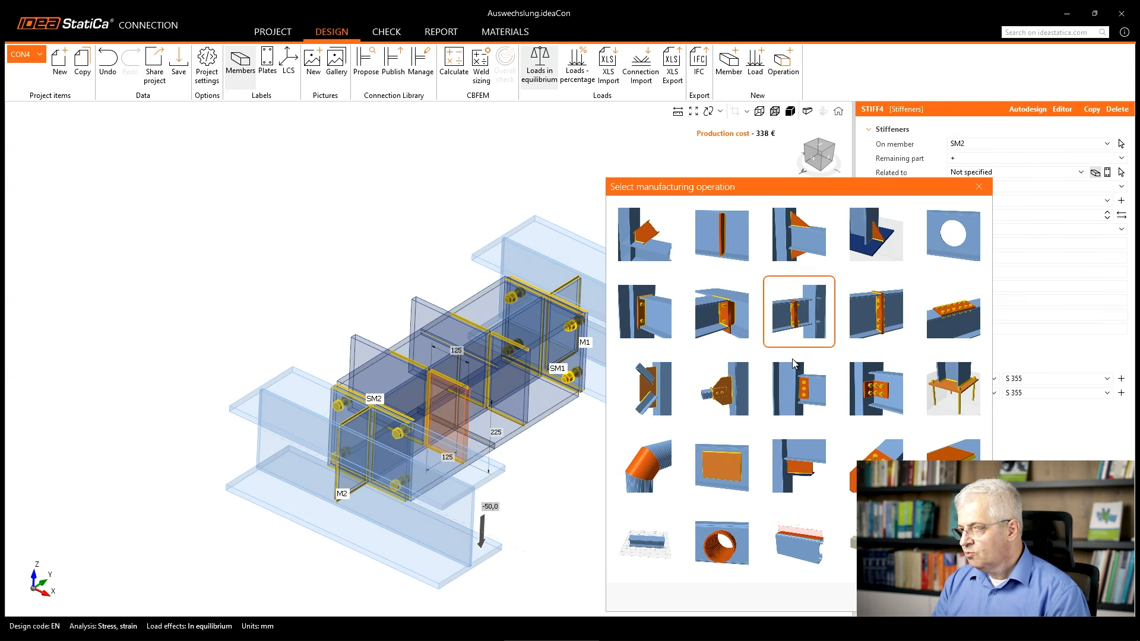
{"action": "left_click", "coordinate": [727, 460]}
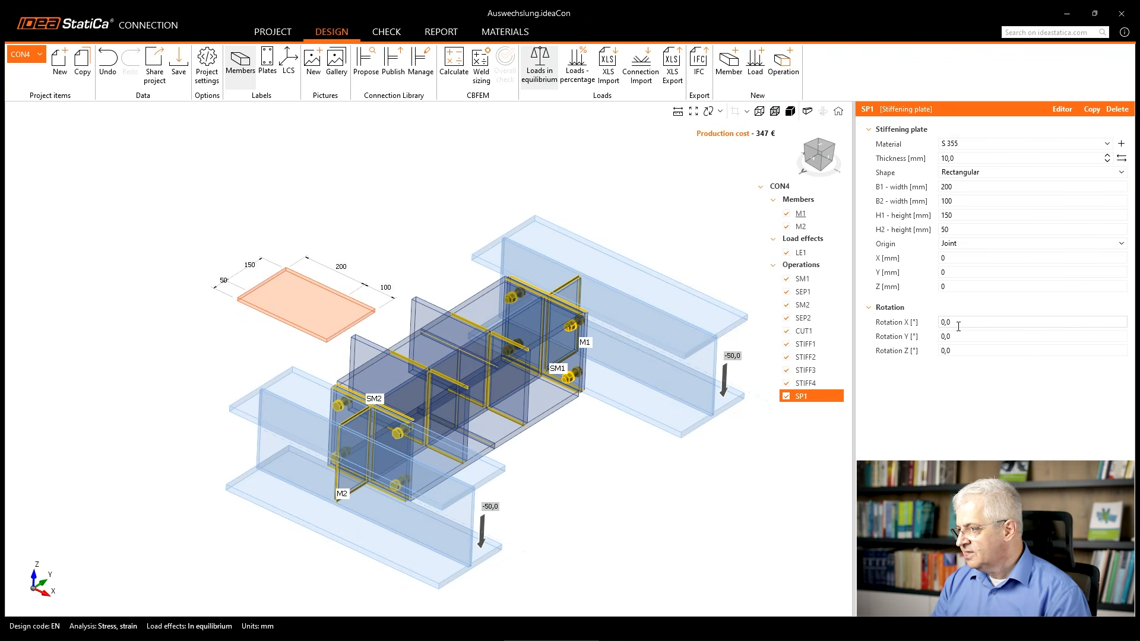
{"action": "left_click", "coordinate": [938, 336]}
{"action": "type", "text": "90"}
{"action": "key", "text": "Tab"}
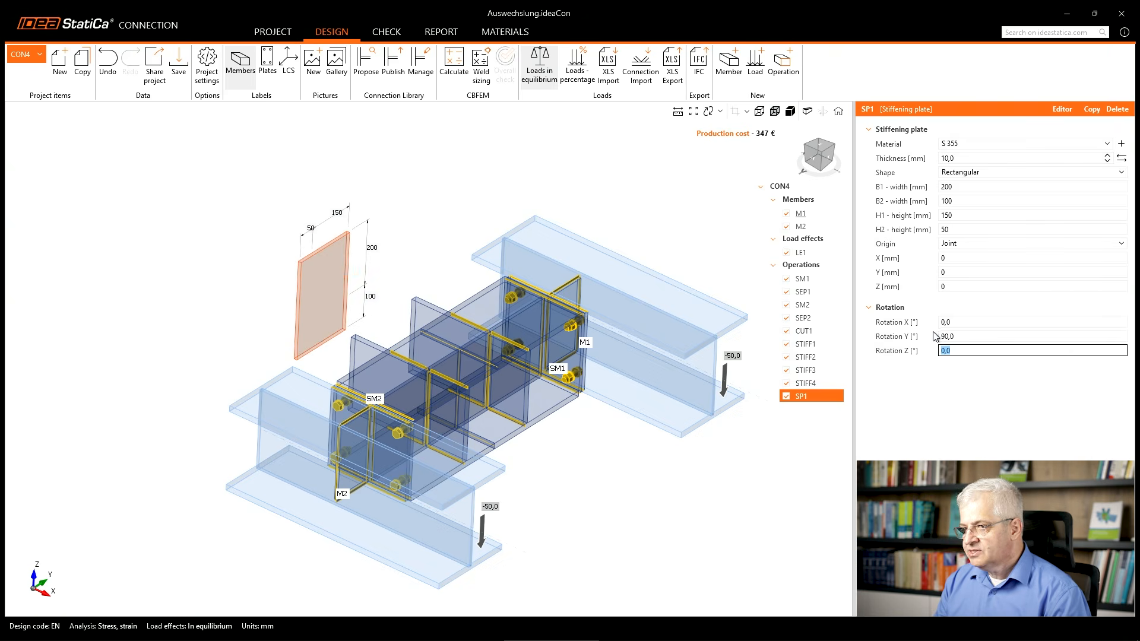
Set the stiffening plate's B1 and B2 widths to 250 mm and its H1 and H2 heights to 200 mm.
{"action": "left_click", "coordinate": [965, 186]}
{"action": "type", "text": "2"}
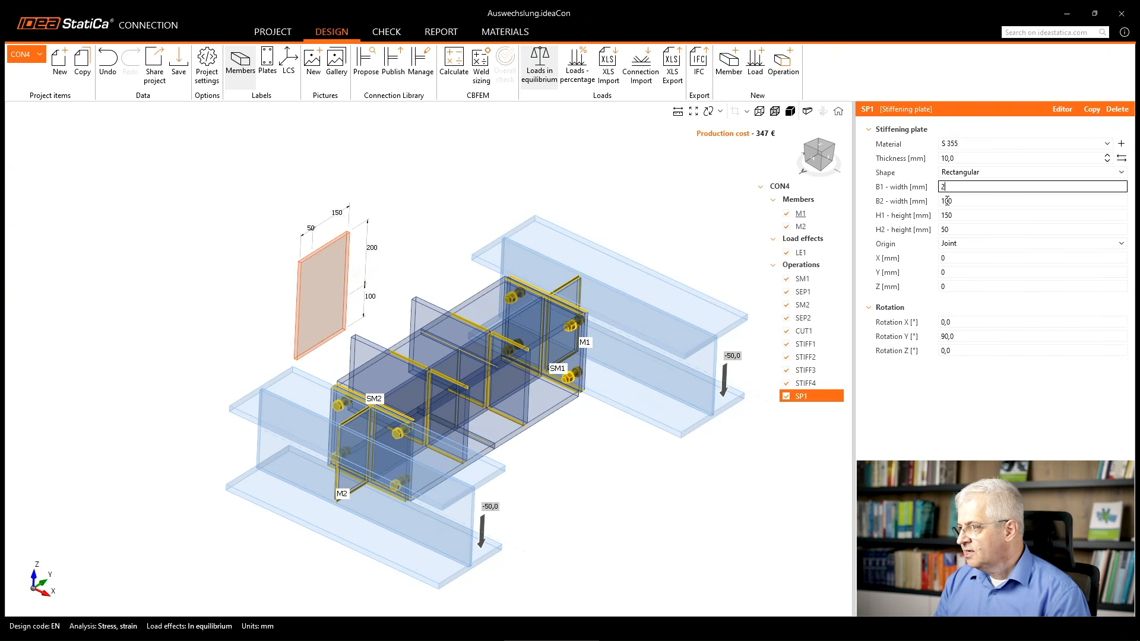
{"action": "type", "text": "50"}
{"action": "key", "text": "Tab"}
{"action": "type", "text": "250"}
{"action": "key", "text": "Tab"}
{"action": "type", "text": "200"}
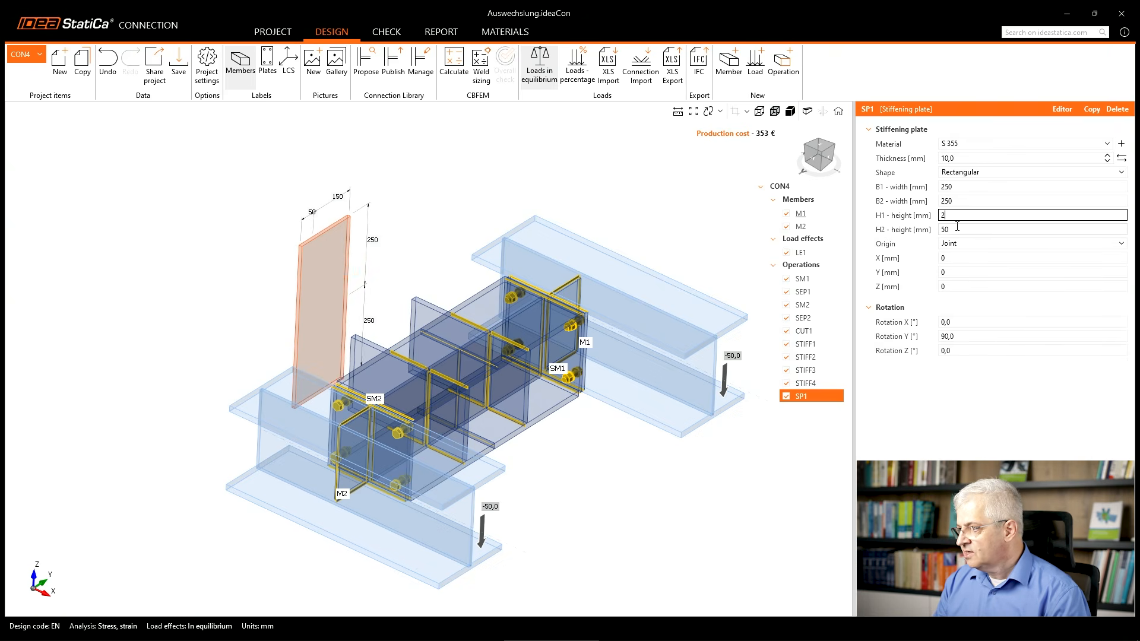
{"action": "key", "text": "Tab"}
{"action": "type", "text": "200"}
{"action": "key", "text": "Tab"}
Set the thickness of stiffening plate SP1 to 30 mm.
{"action": "left_click", "coordinate": [961, 157]}
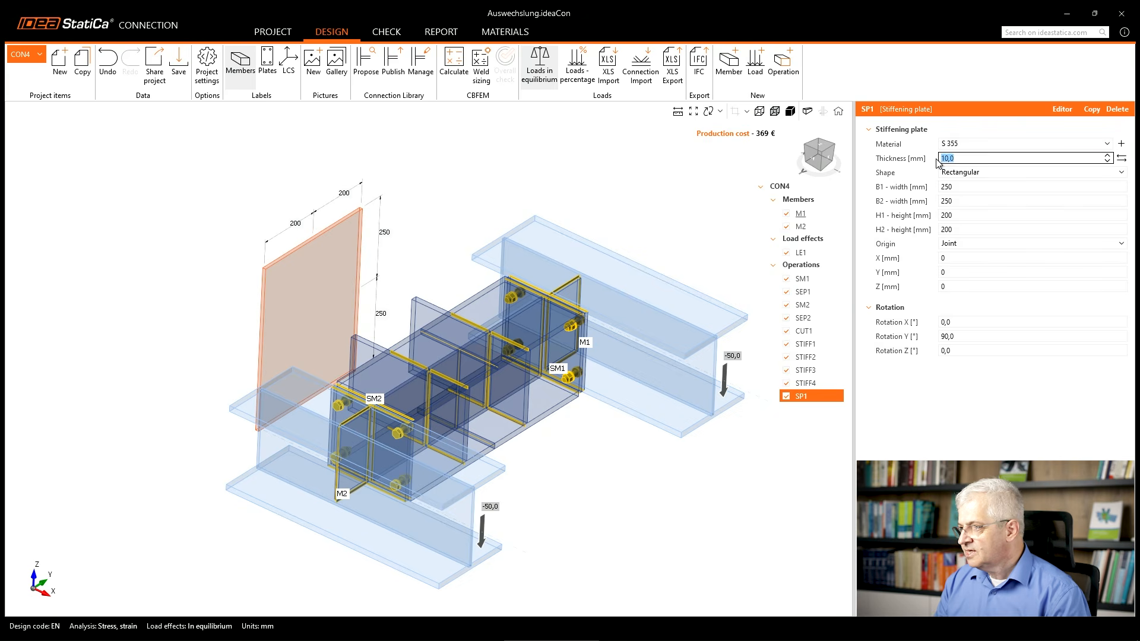
{"action": "type", "text": "30"}
{"action": "key", "text": "Tab"}
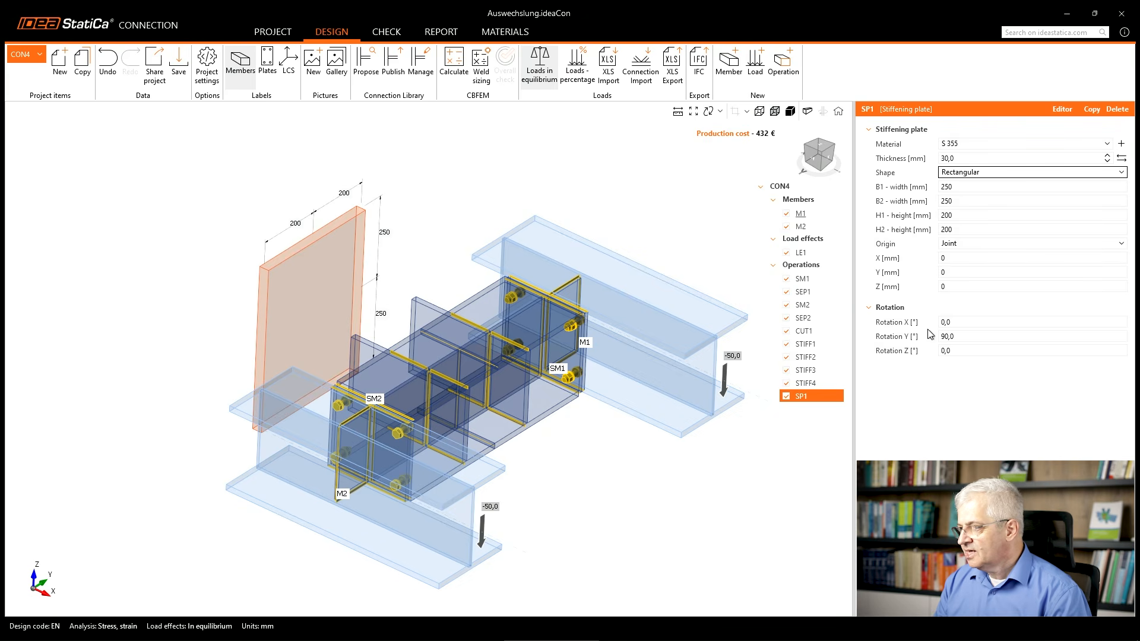
{"action": "left_click", "coordinate": [955, 321]}
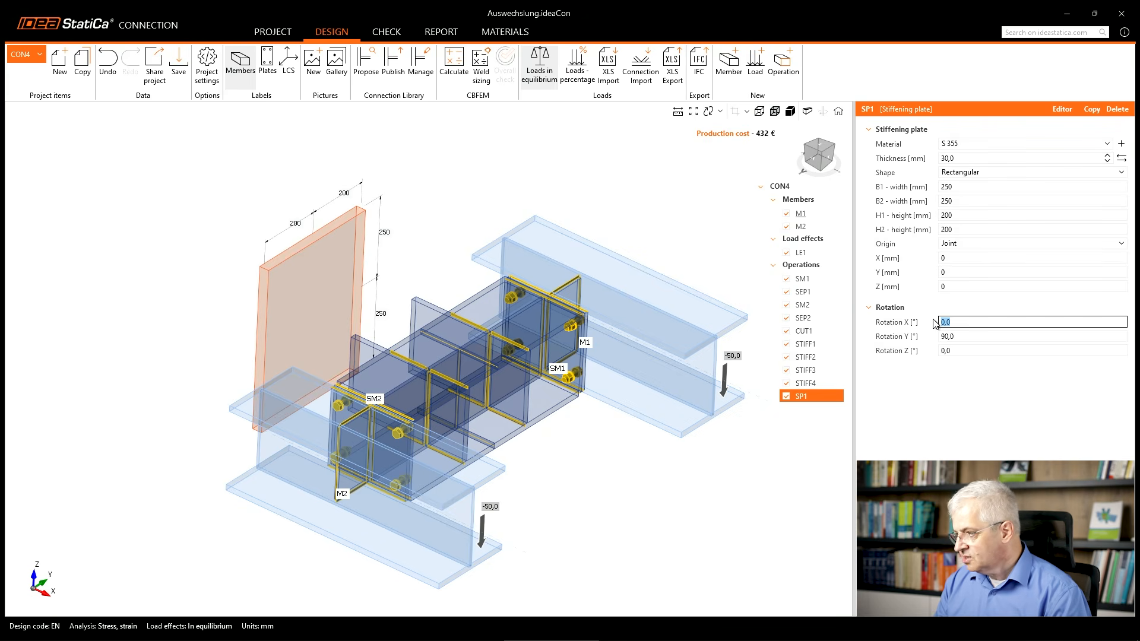
{"action": "type", "text": "250"}
{"action": "key", "text": "Tab"}
{"action": "key", "text": "shift+Tab"}
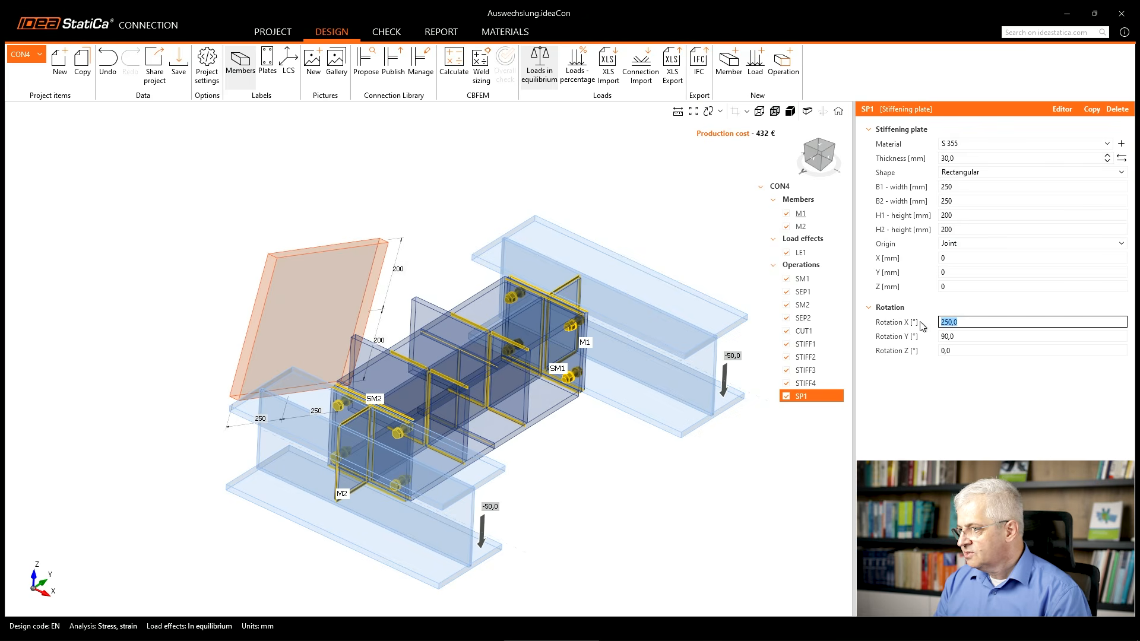
{"action": "type", "text": "0"}
Shift stiffening plate SP1 along X by setting its X position to 250 mm.
{"action": "left_click", "coordinate": [949, 258]}
{"action": "type", "text": "250"}
{"action": "key", "text": "Tab"}
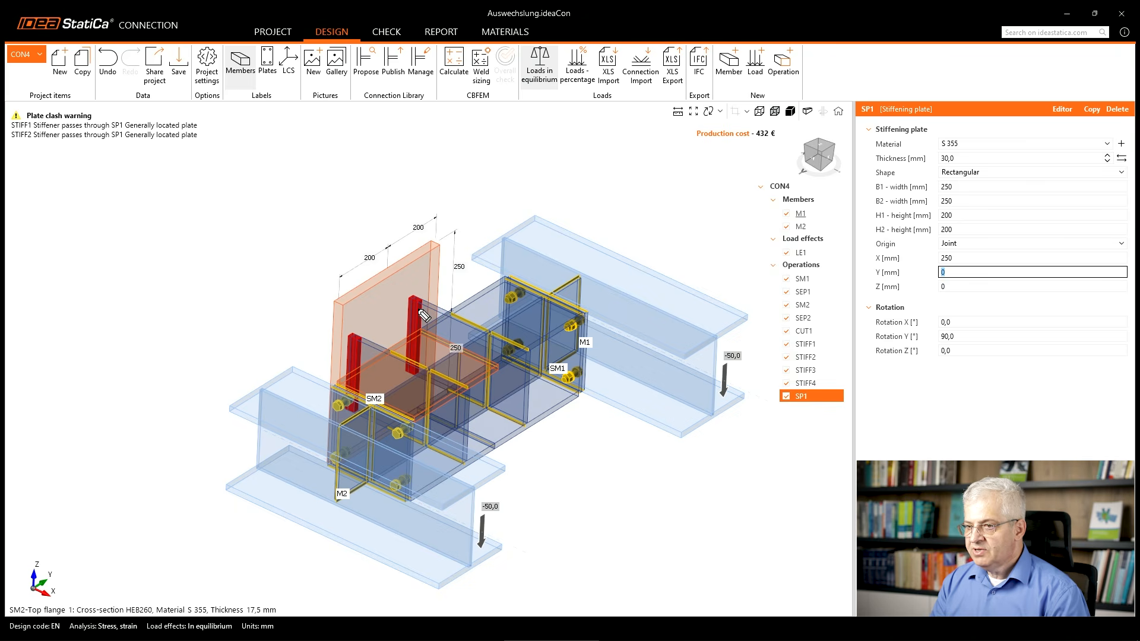
{"action": "left_click_drag", "start_coordinate": [415, 302], "coordinate": [408, 371]}
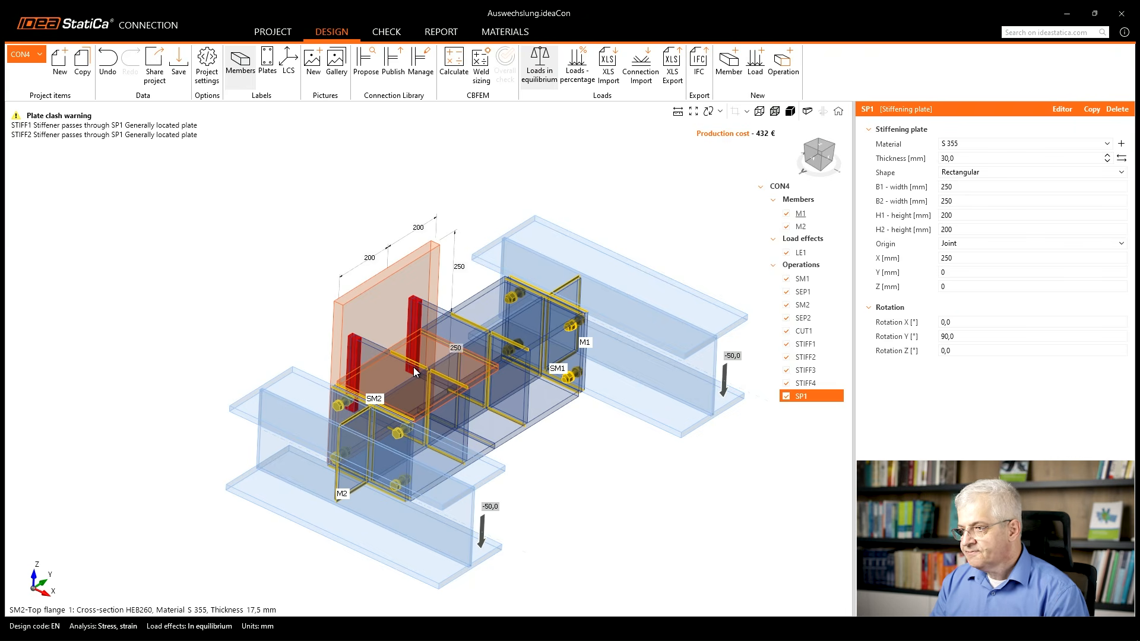
Add a plate cut operation that cuts stiffener STIFF1 by plate SP1, joined with a double fillet weld.
{"action": "right_click", "coordinate": [800, 265]}
{"action": "left_click", "coordinate": [819, 278]}
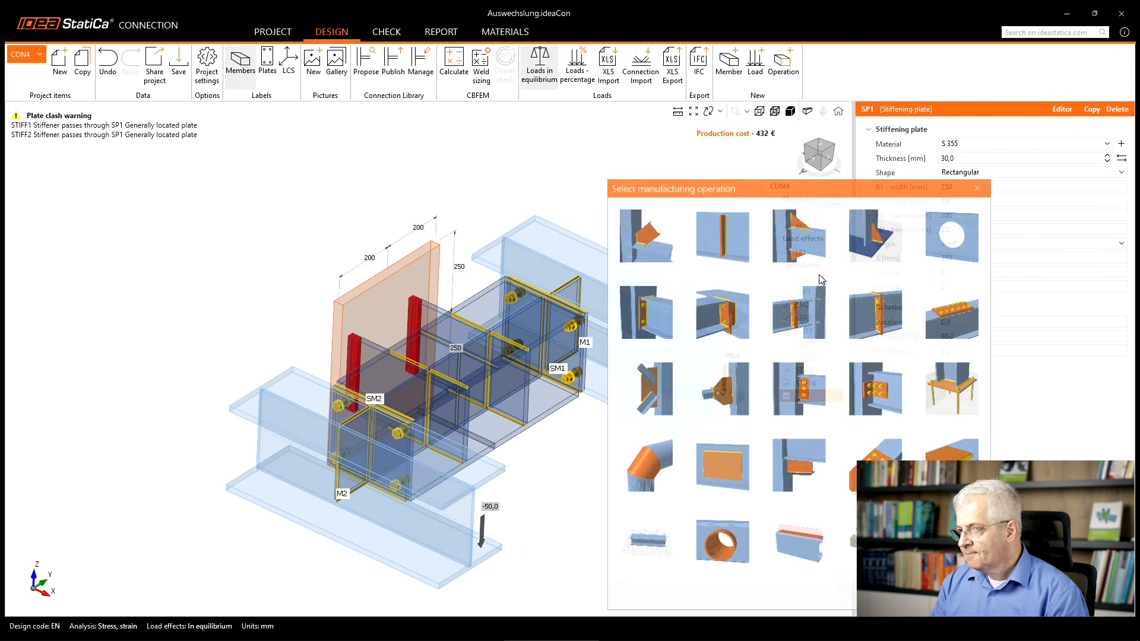
{"action": "left_click", "coordinate": [795, 470]}
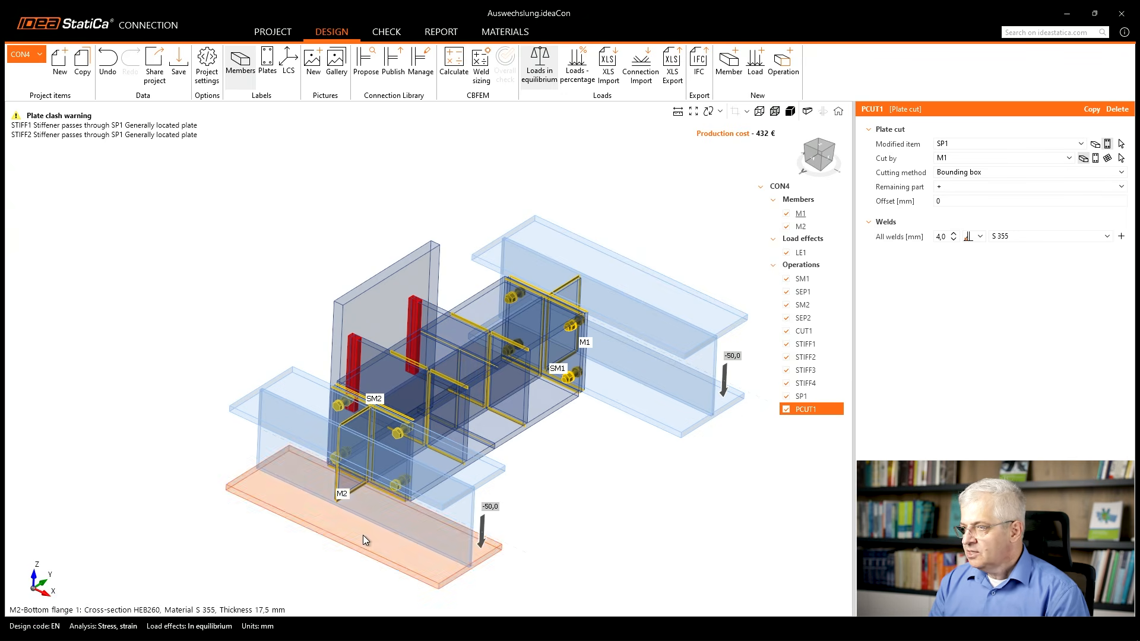
{"action": "left_click", "coordinate": [1122, 144]}
{"action": "left_click", "coordinate": [442, 317]}
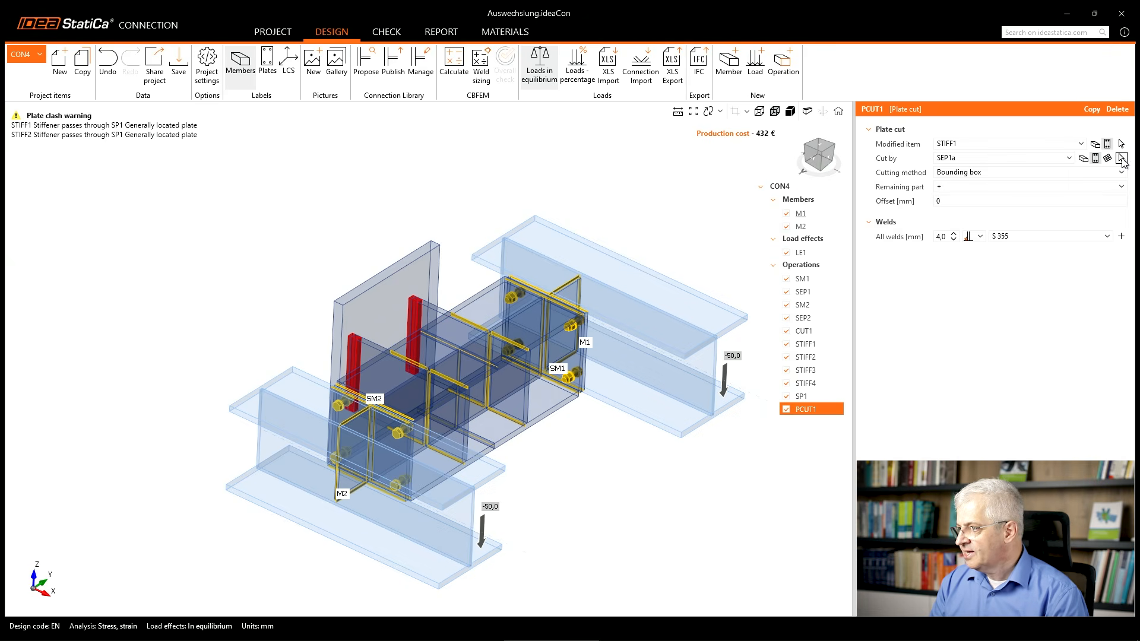
{"action": "left_click", "coordinate": [1121, 158]}
{"action": "left_click", "coordinate": [395, 288]}
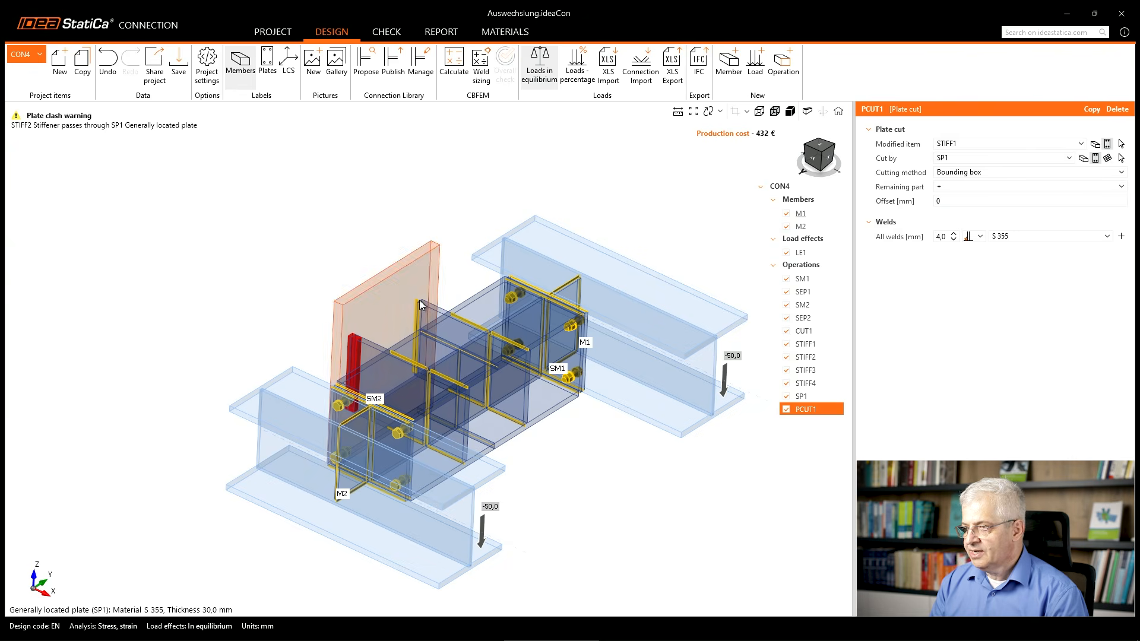
{"action": "left_click", "coordinate": [980, 237]}
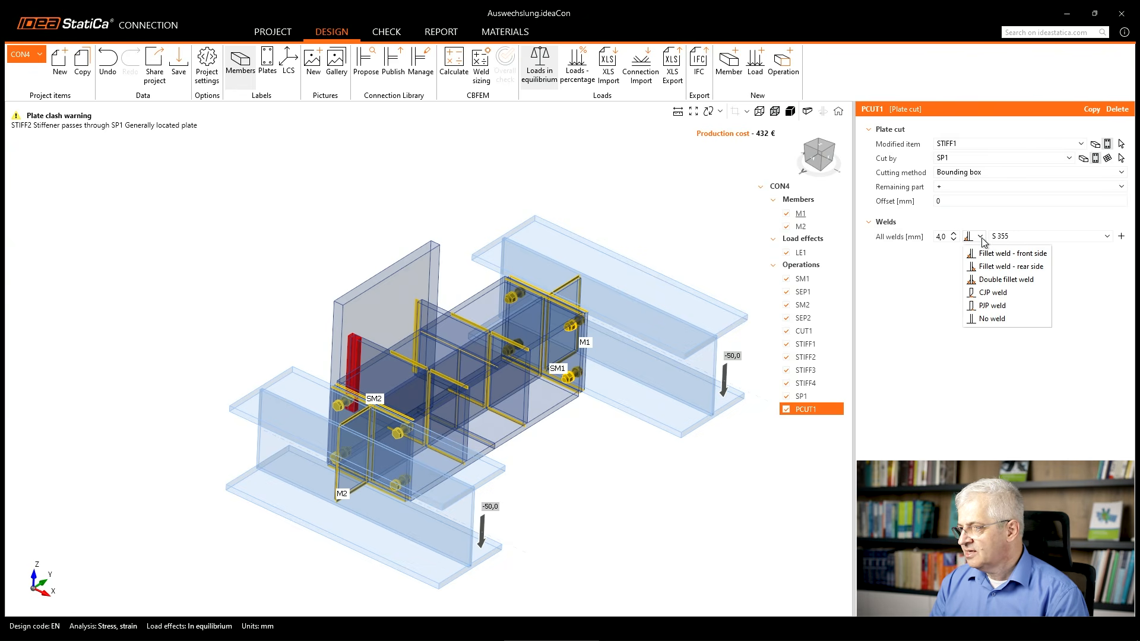
{"action": "left_click", "coordinate": [991, 283]}
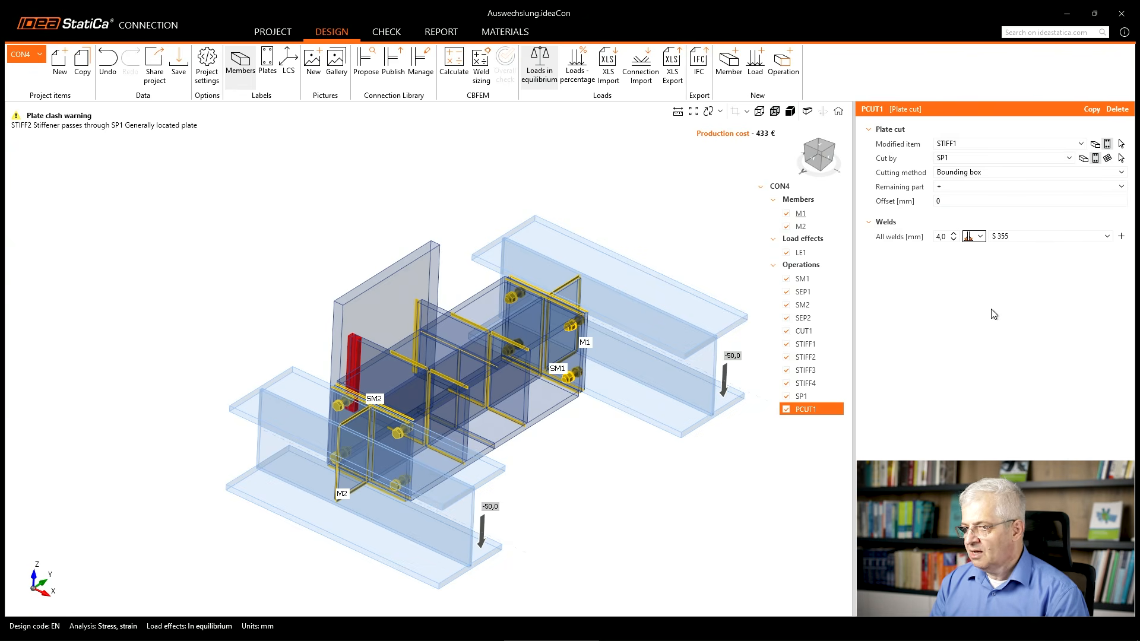
Copy the plate cut and set the copy's modified item to stiffener STIFF2.
{"action": "right_click", "coordinate": [811, 409]}
{"action": "left_click", "coordinate": [826, 423]}
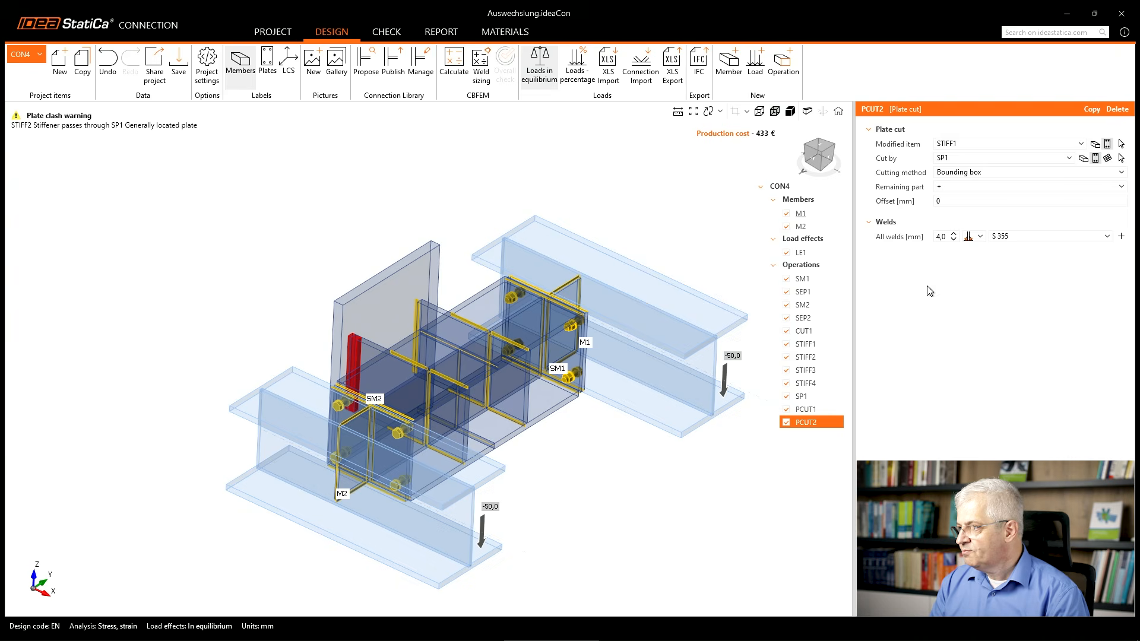
{"action": "left_click", "coordinate": [958, 145]}
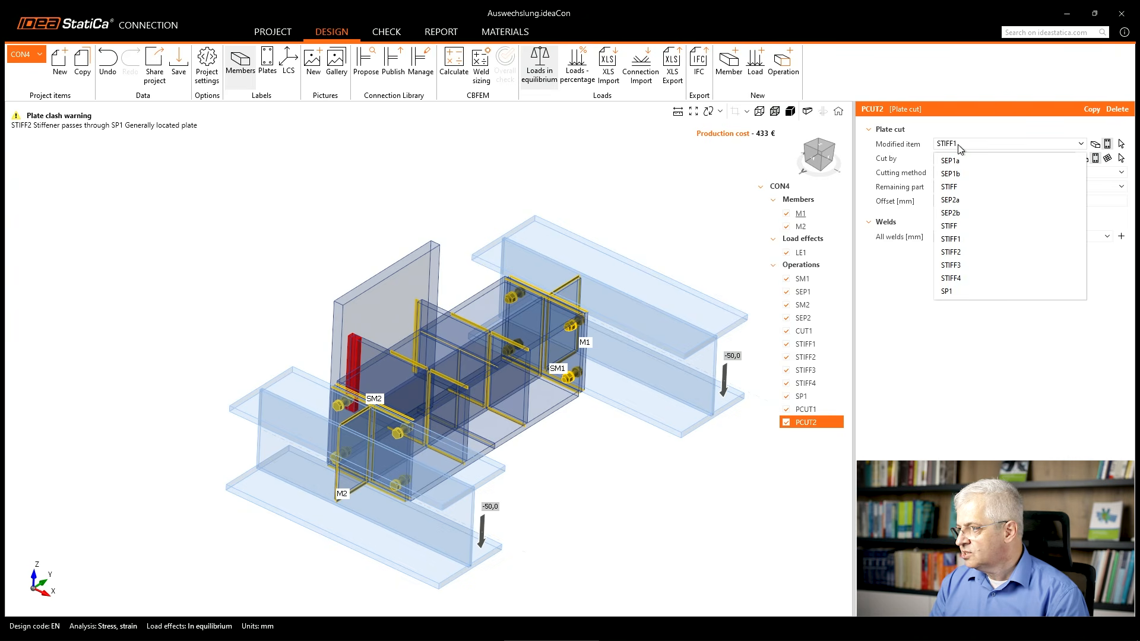
{"action": "left_click", "coordinate": [952, 252]}
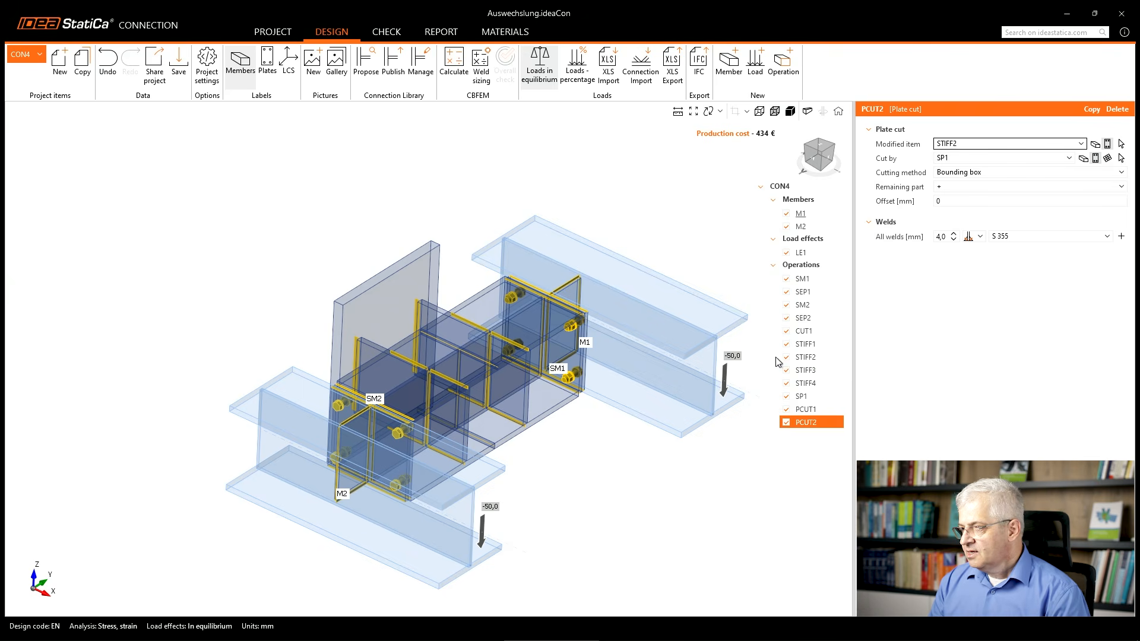
Copy stiffening plate SP1 and set the copy's X position to 220 mm.
{"action": "right_click", "coordinate": [808, 397]}
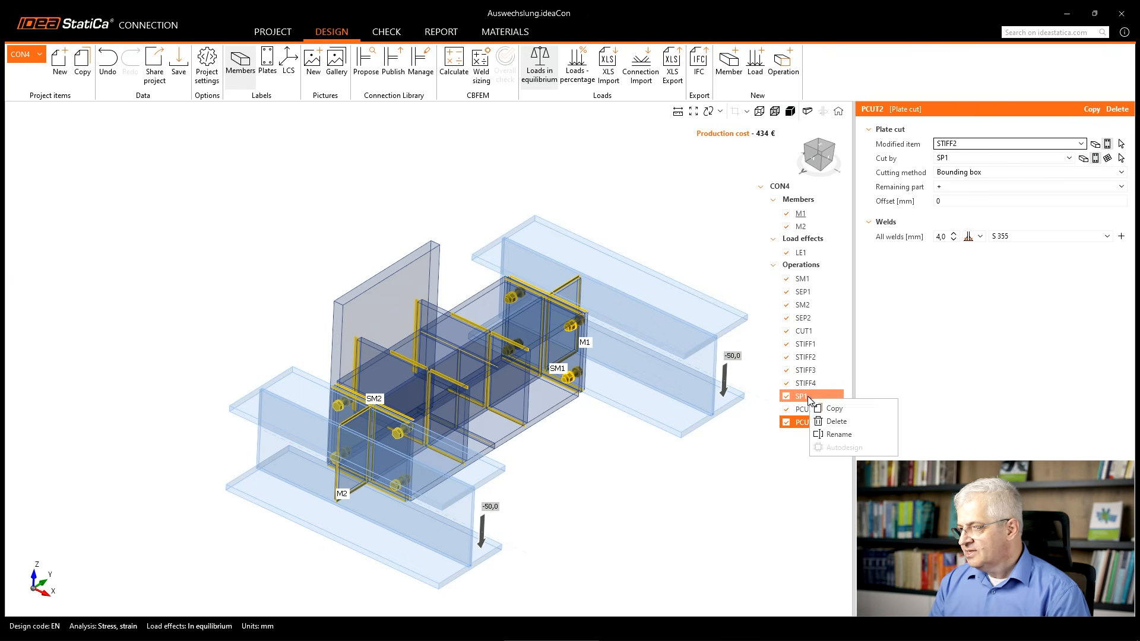
{"action": "left_click", "coordinate": [820, 404]}
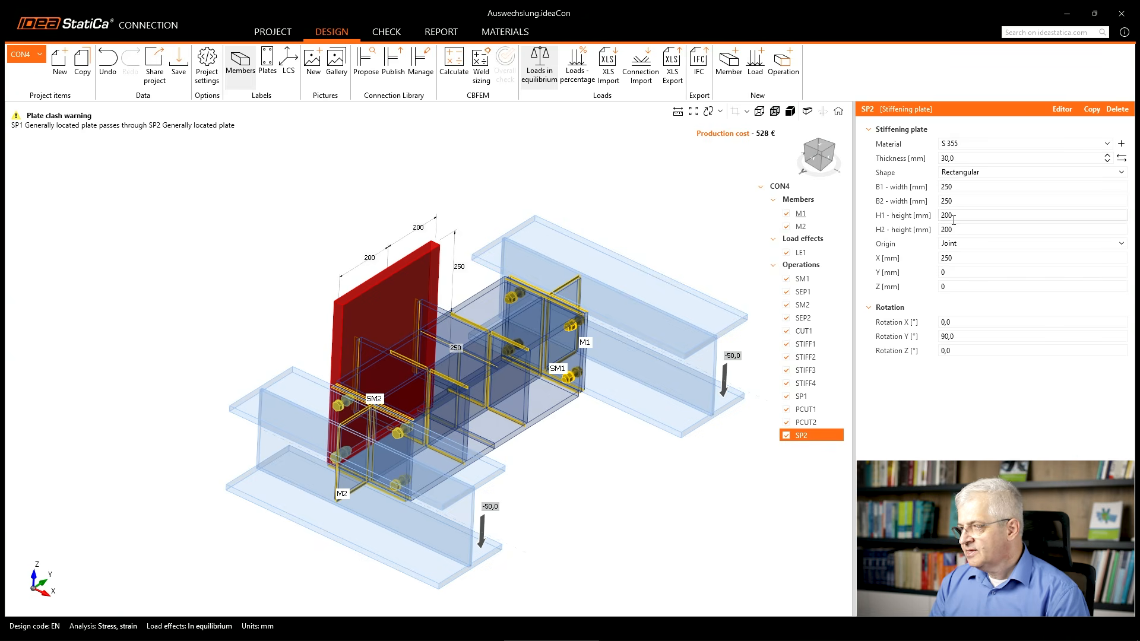
{"action": "left_click_drag", "start_coordinate": [958, 257], "coordinate": [935, 261]}
{"action": "type", "text": "22"}
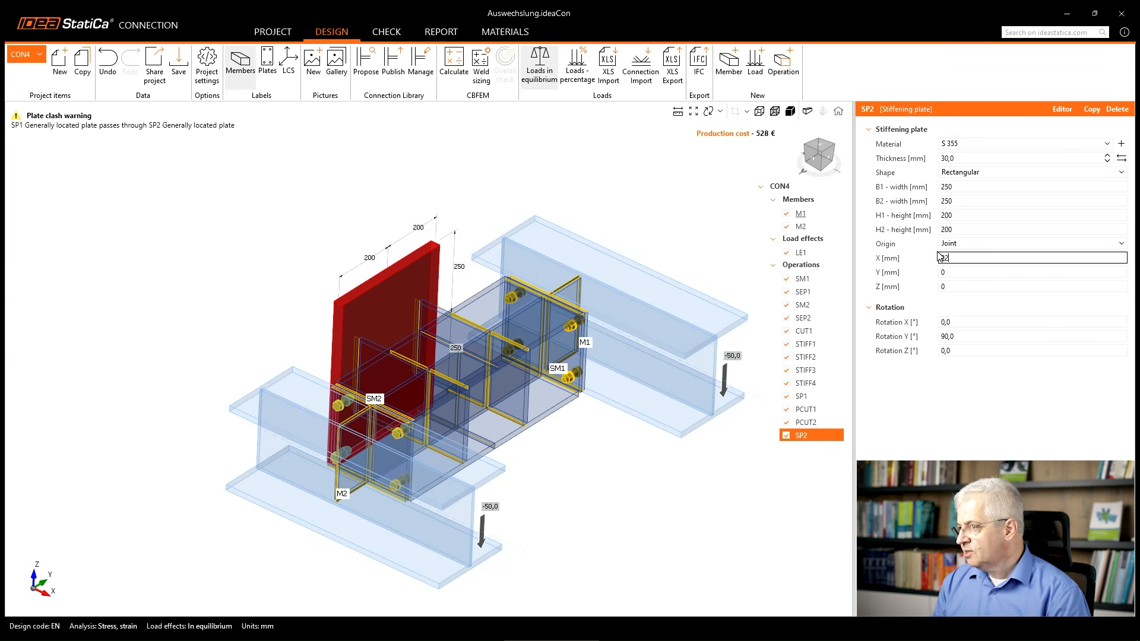
{"action": "type", "text": "0"}
{"action": "key", "text": "Tab"}
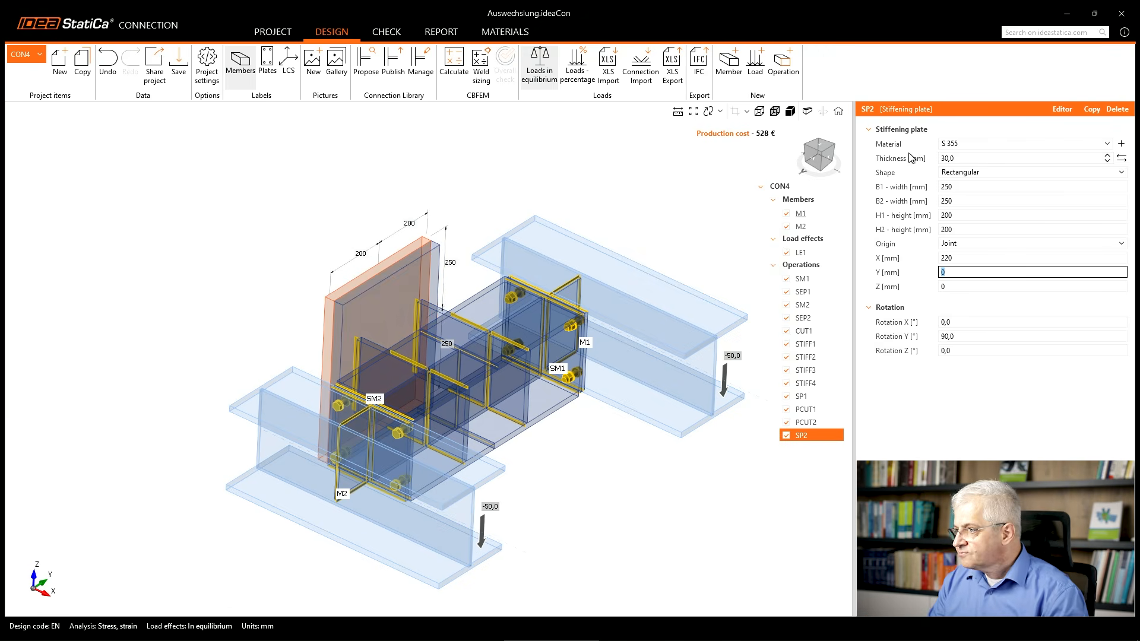
Set the origin of the copied stiffening plate to plate SP1, as a Doubler located at the Rear with no weld.
{"action": "left_click", "coordinate": [966, 246]}
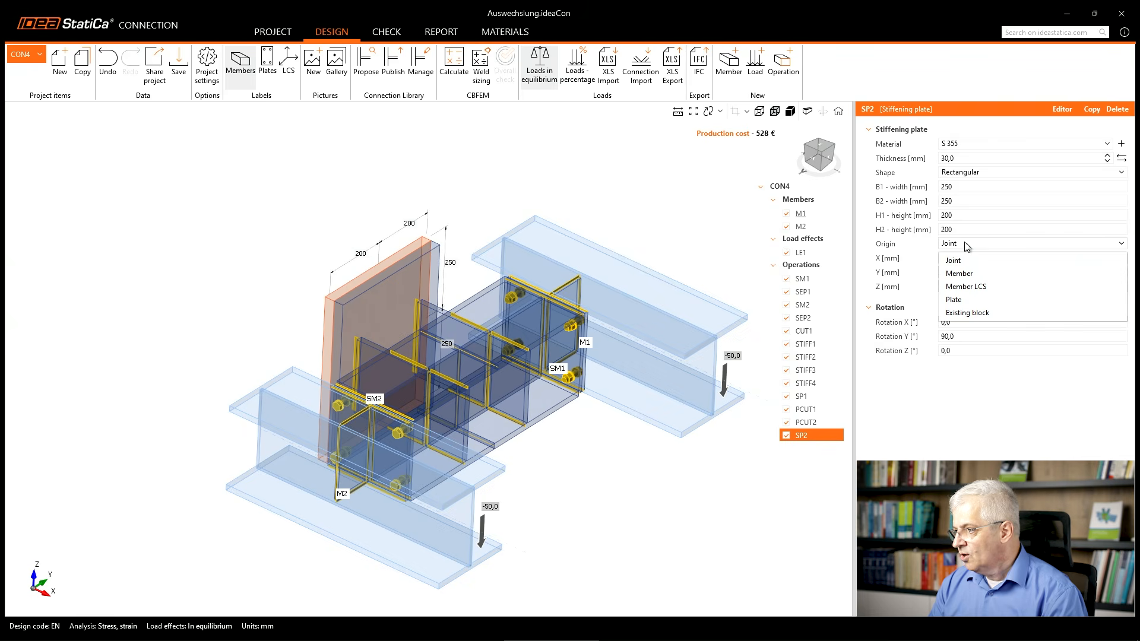
{"action": "left_click", "coordinate": [954, 300]}
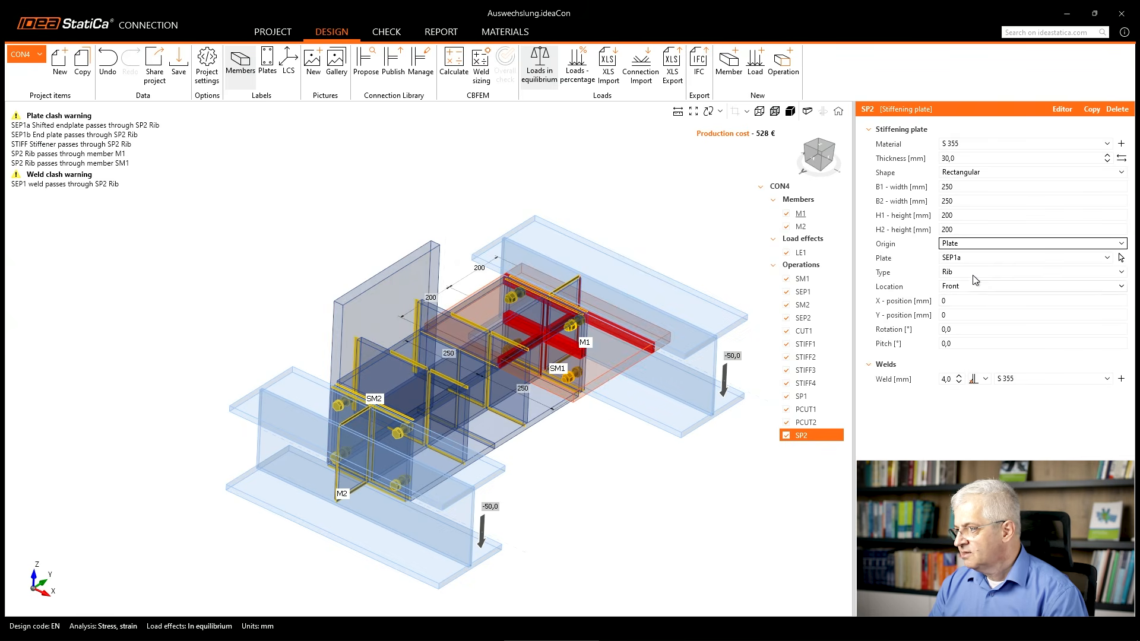
{"action": "left_click", "coordinate": [971, 259]}
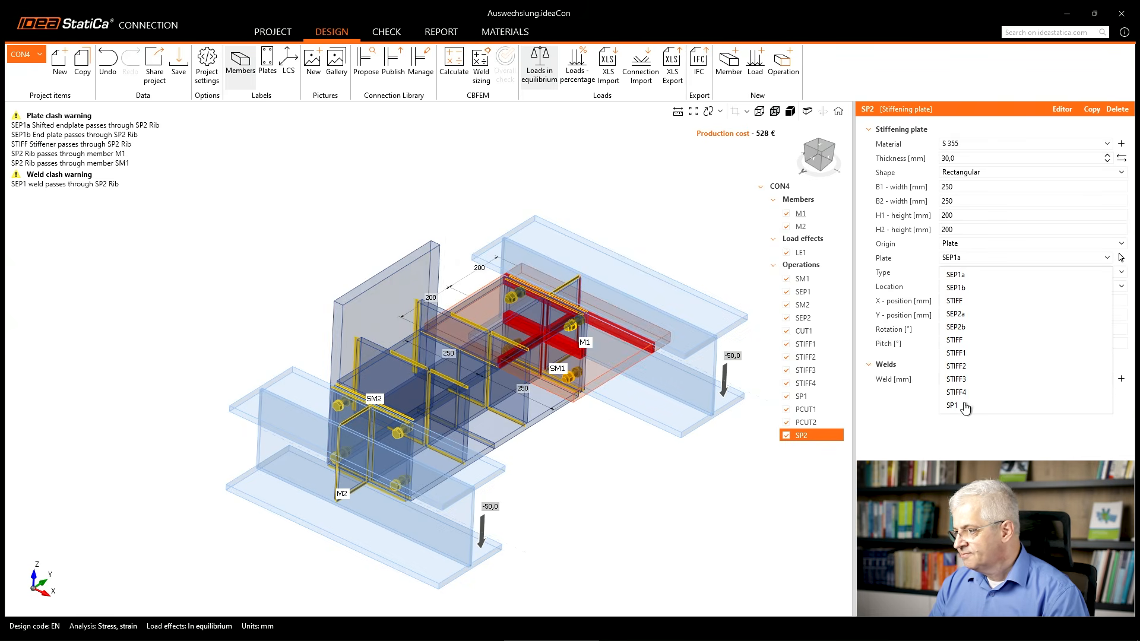
{"action": "left_click", "coordinate": [965, 407]}
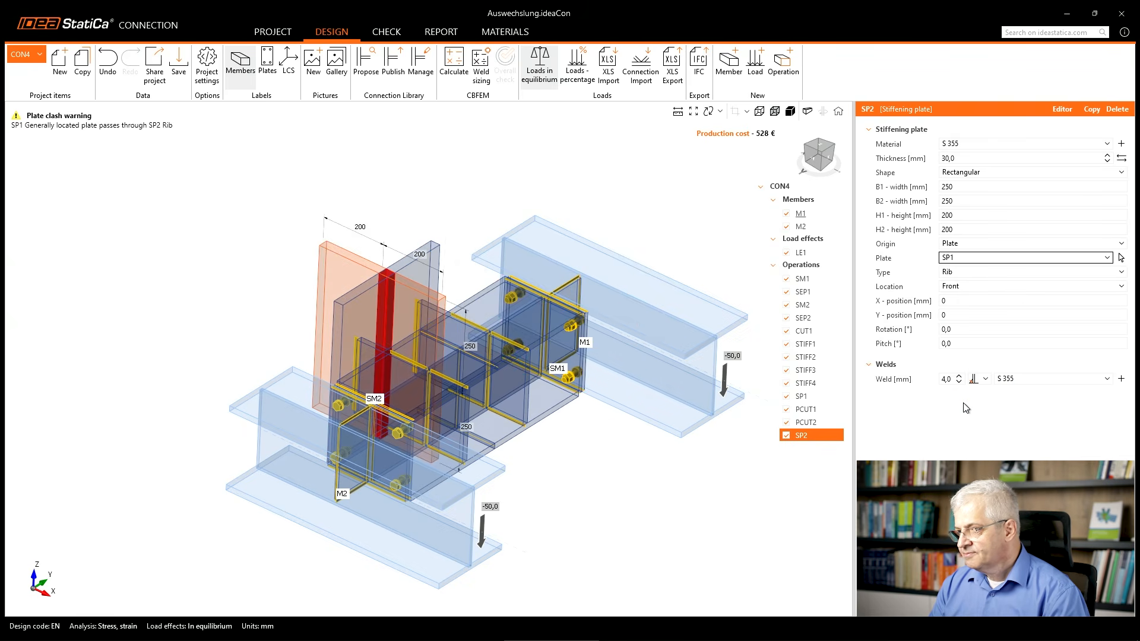
{"action": "left_click", "coordinate": [972, 276]}
{"action": "left_click", "coordinate": [971, 318]}
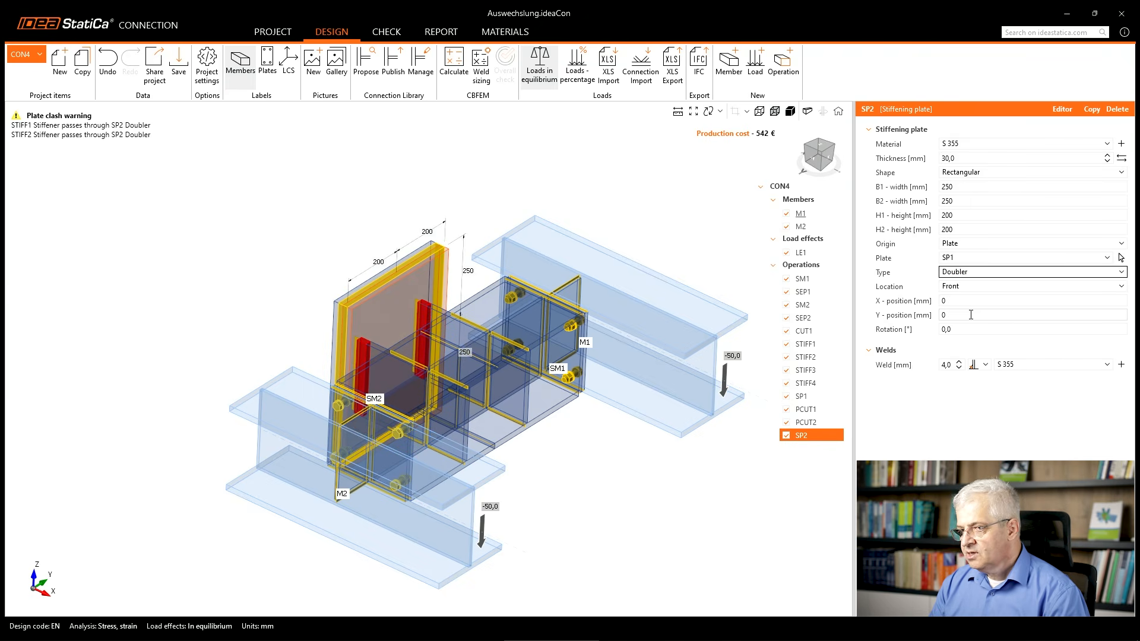
{"action": "left_click", "coordinate": [971, 287]}
{"action": "left_click", "coordinate": [970, 315]}
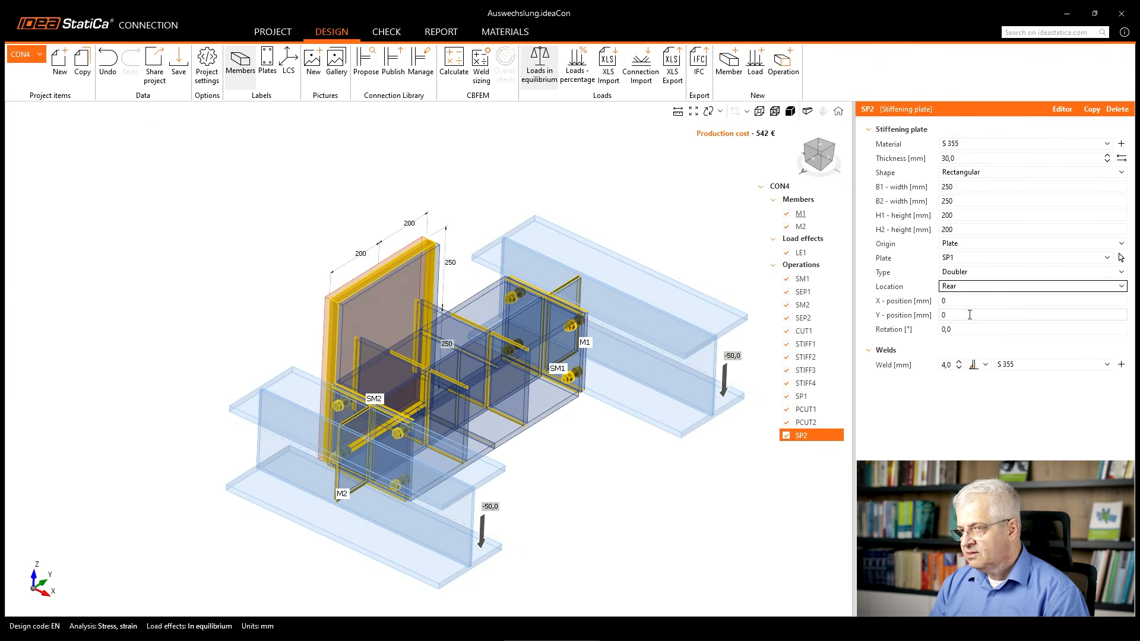
{"action": "left_click", "coordinate": [984, 365]}
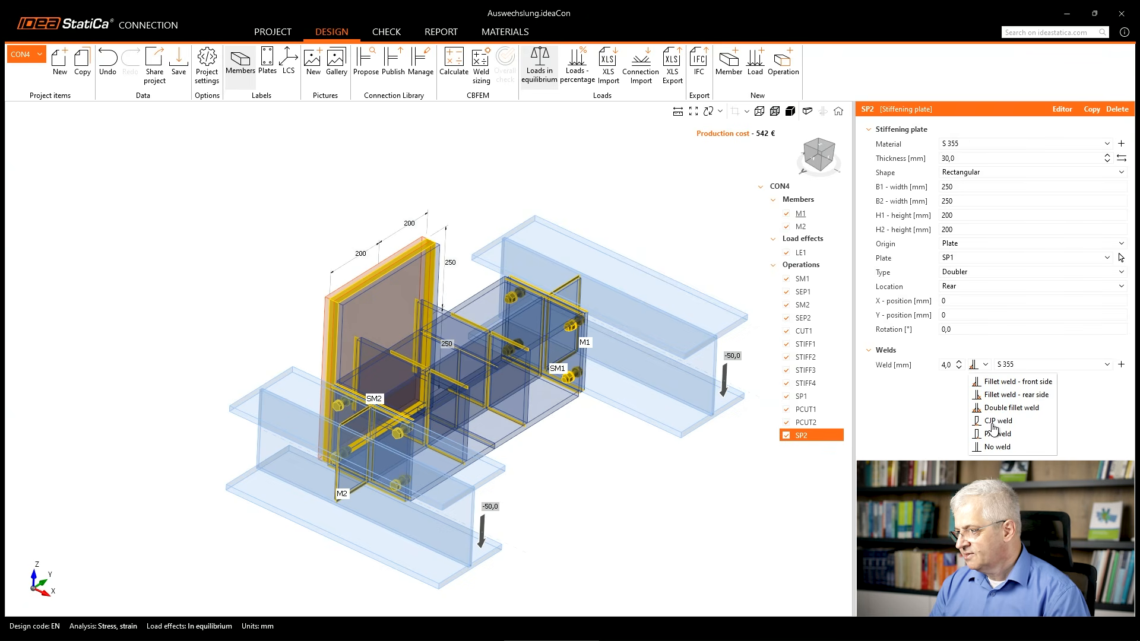
{"action": "left_click", "coordinate": [996, 448]}
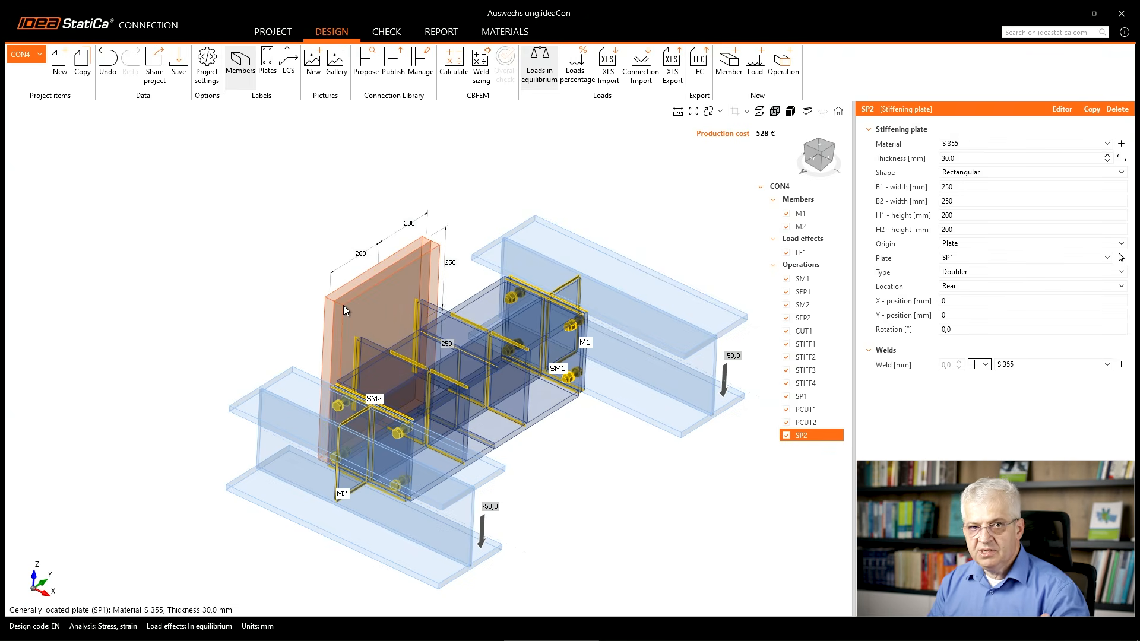
Try a thickness of 20 mm on stiffening plate SP1 and restore it to 30 mm.
{"action": "left_click", "coordinate": [433, 251]}
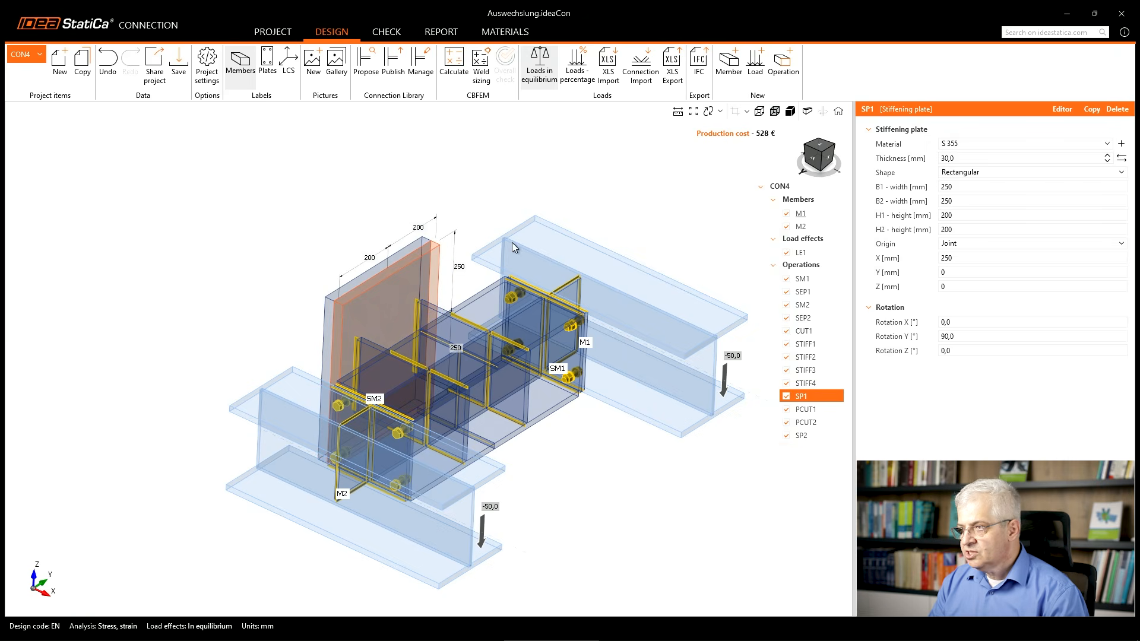
{"action": "left_click_drag", "start_coordinate": [954, 159], "coordinate": [919, 168]}
{"action": "type", "text": "20"}
{"action": "key", "text": "Tab"}
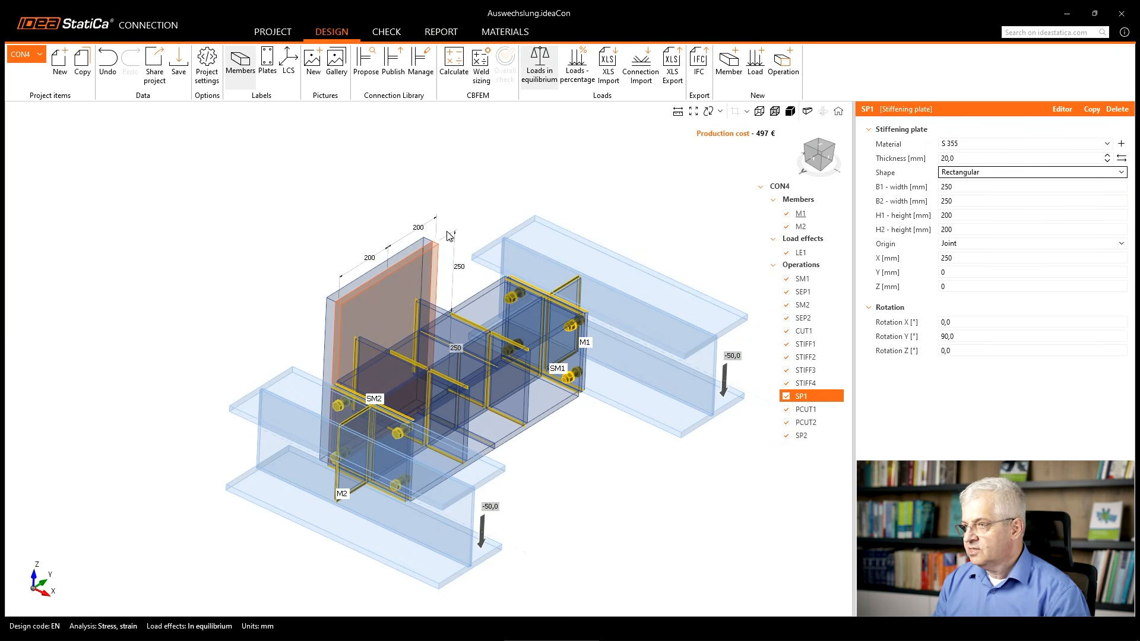
{"action": "left_click_drag", "start_coordinate": [956, 158], "coordinate": [939, 168]}
{"action": "type", "text": "30"}
{"action": "key", "text": "Tab"}
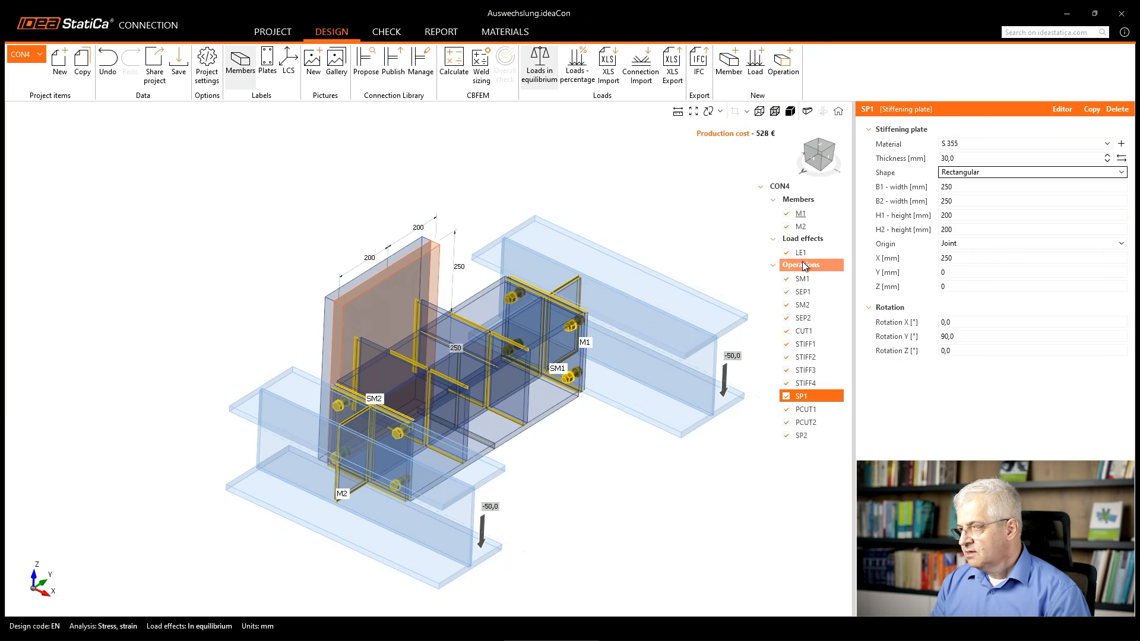
Add a fastener grid or contact operation and set its fastener to Anchors.
{"action": "right_click", "coordinate": [801, 264]}
{"action": "left_click", "coordinate": [816, 272]}
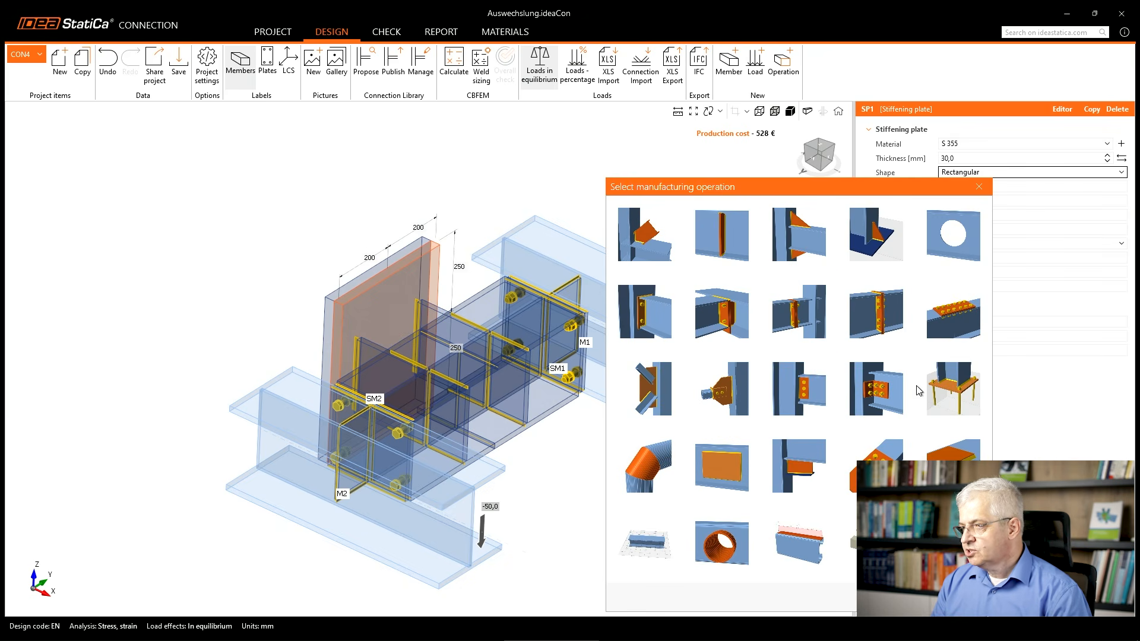
{"action": "mouse_move", "coordinate": [925, 361]}
{"action": "left_mouse_down"}
{"action": "mouse_move", "coordinate": [1005, 399]}
{"action": "mouse_move", "coordinate": [924, 355]}
{"action": "mouse_move", "coordinate": [957, 350]}
{"action": "left_mouse_up"}
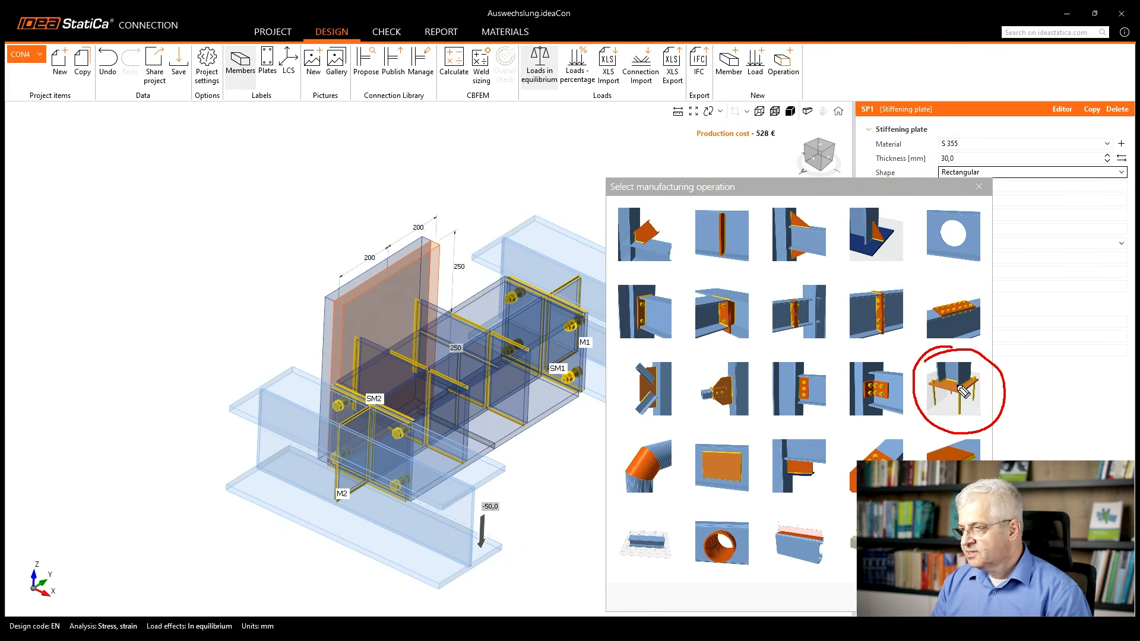
{"action": "key", "text": "Escape"}
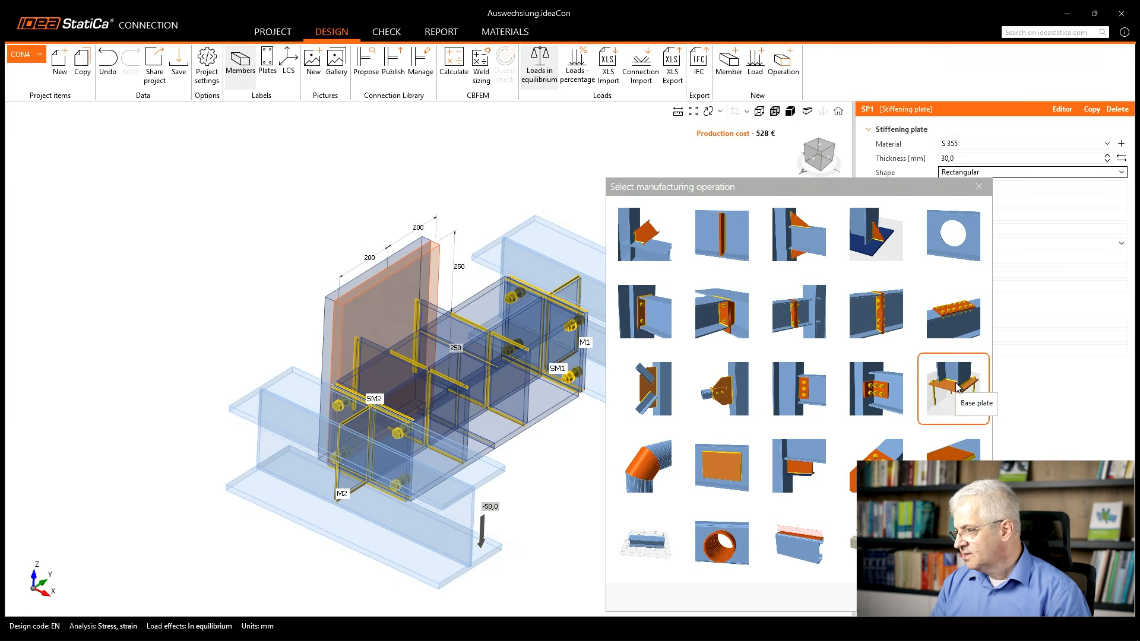
{"action": "left_click_drag", "start_coordinate": [758, 188], "coordinate": [475, 153]}
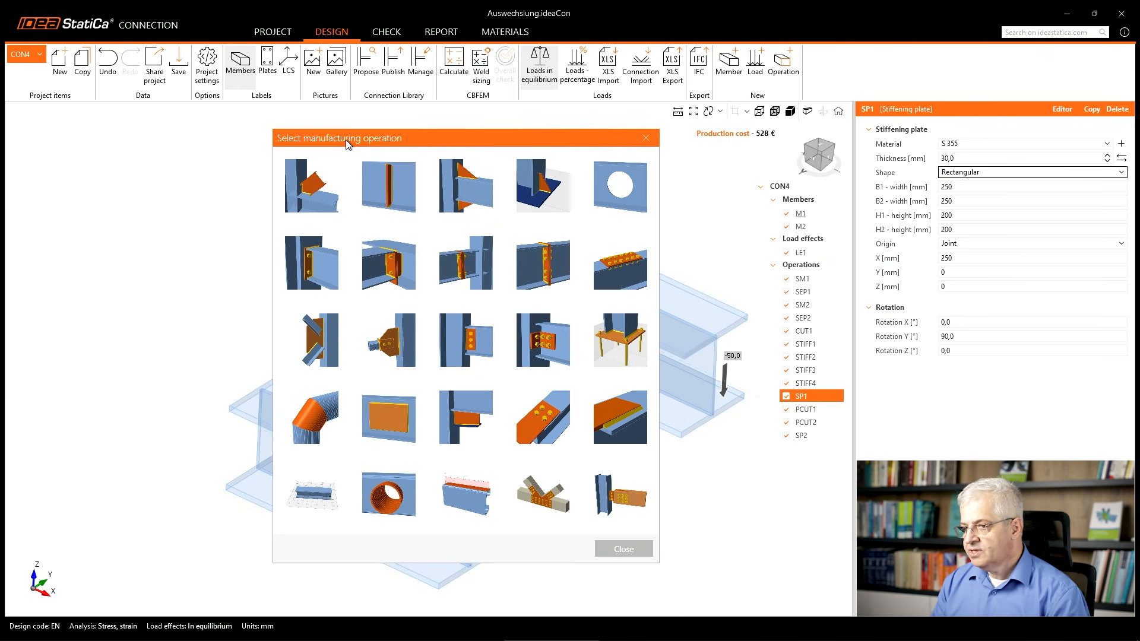
{"action": "left_click", "coordinate": [531, 417]}
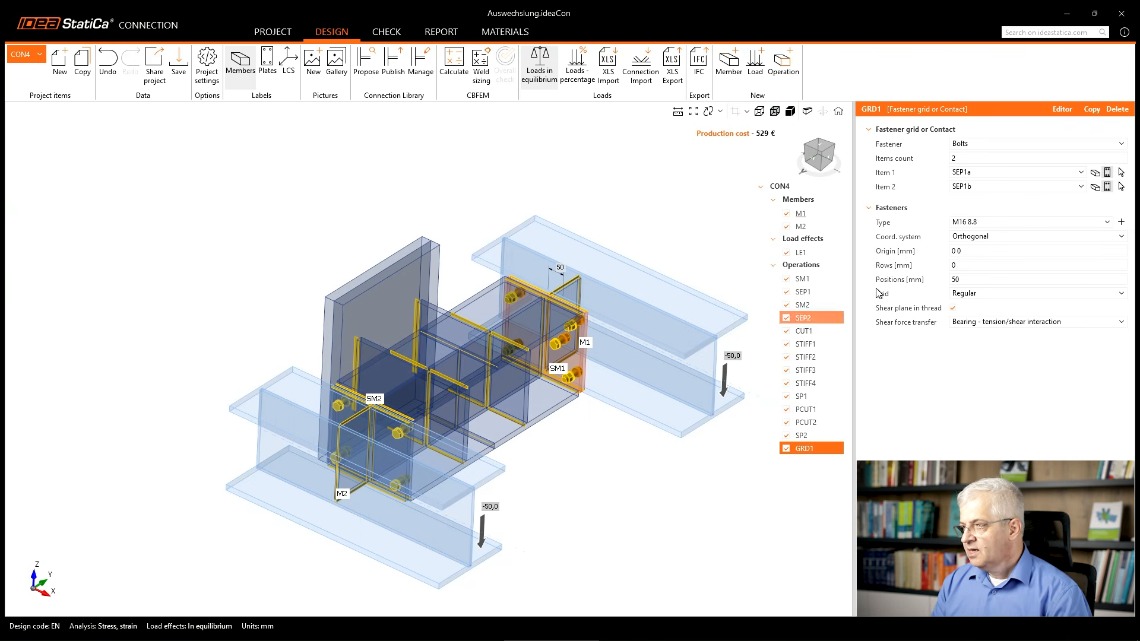
{"action": "left_click", "coordinate": [978, 146]}
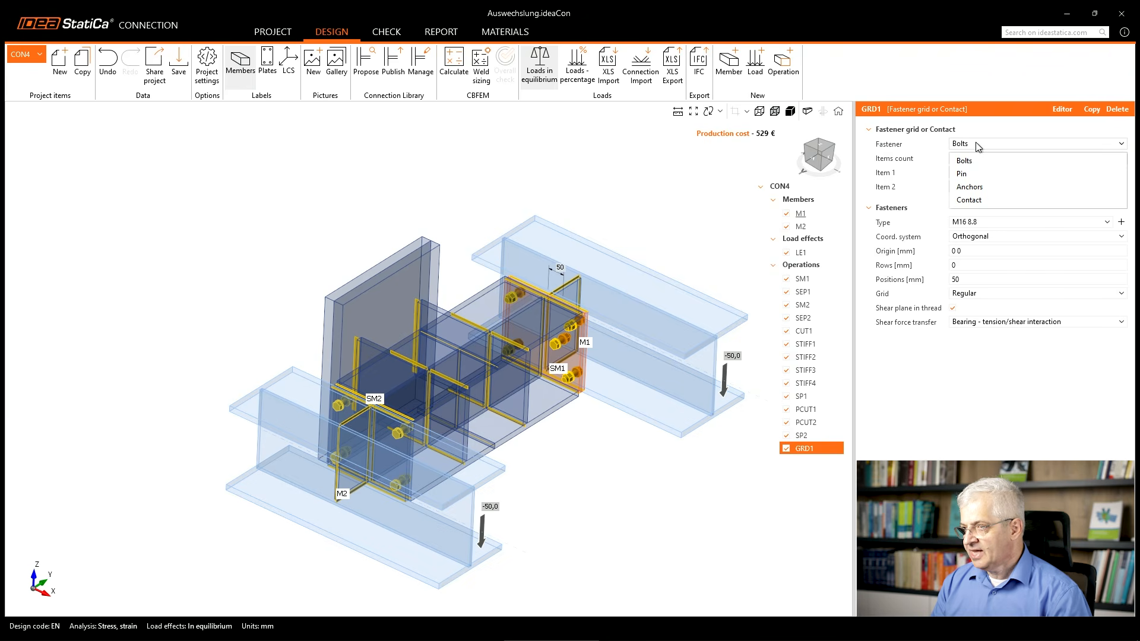
{"action": "left_click", "coordinate": [983, 188]}
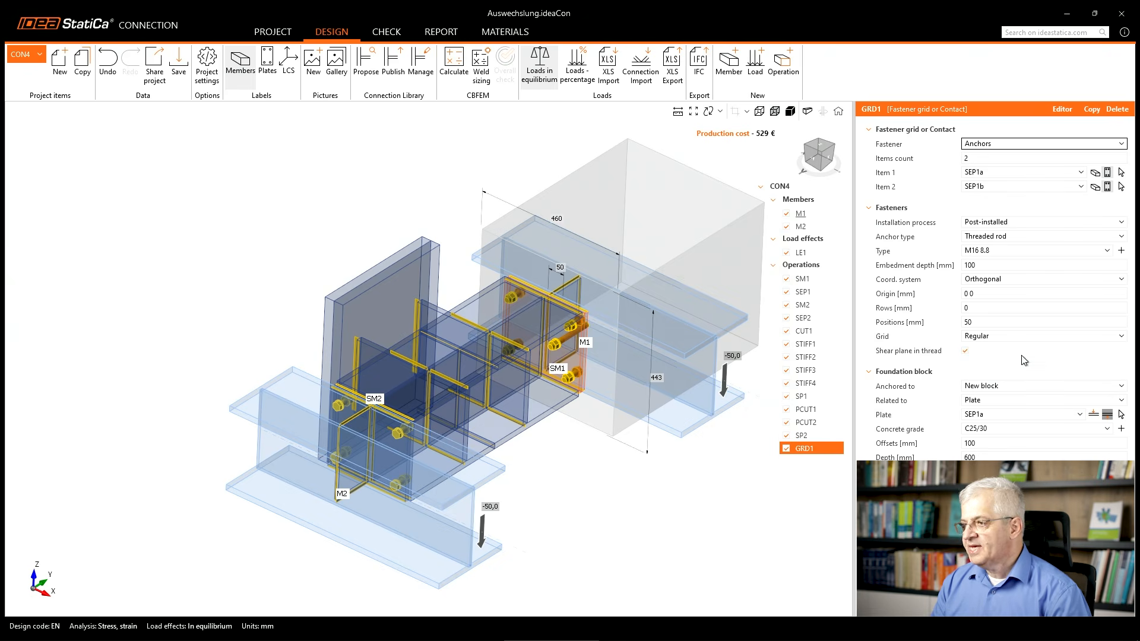
Keep the anchor grid anchored to a new block and assign stiffening plates SP1 and SP2 as its two connected items.
{"action": "left_click", "coordinate": [1007, 392]}
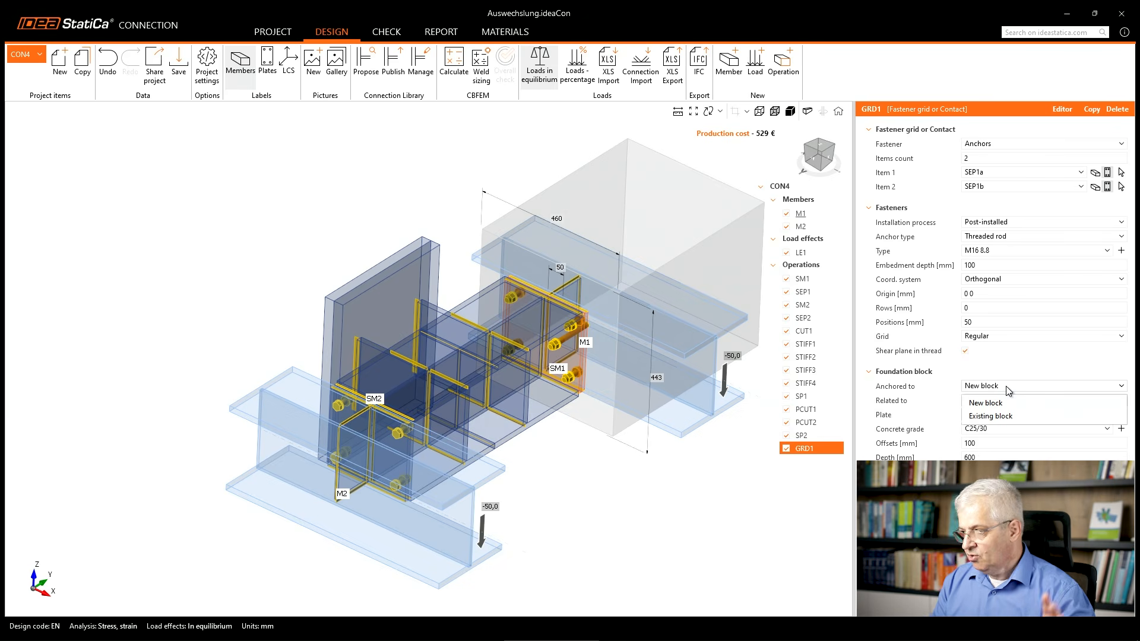
{"action": "left_click", "coordinate": [1006, 389]}
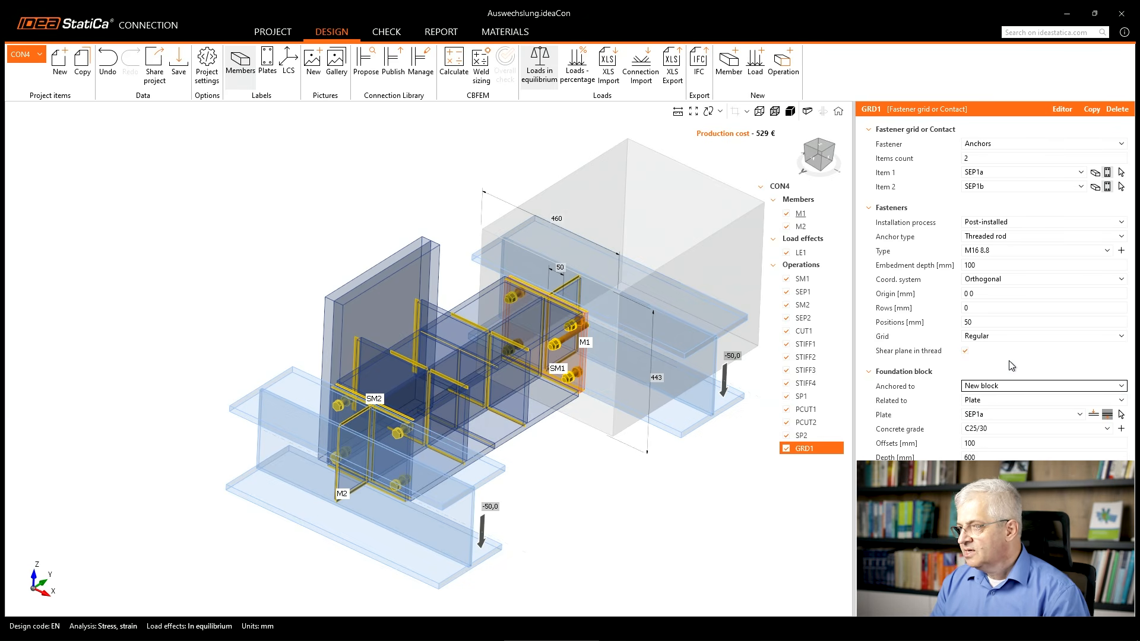
{"action": "left_click", "coordinate": [973, 158]}
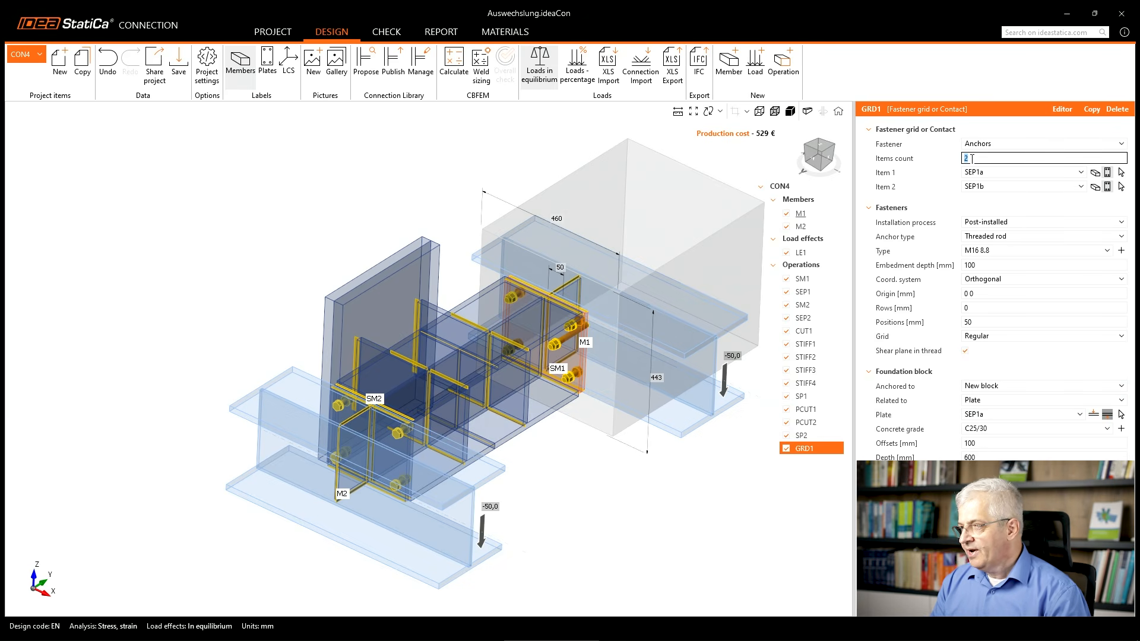
{"action": "left_click", "coordinate": [1121, 172]}
{"action": "left_click", "coordinate": [434, 246]}
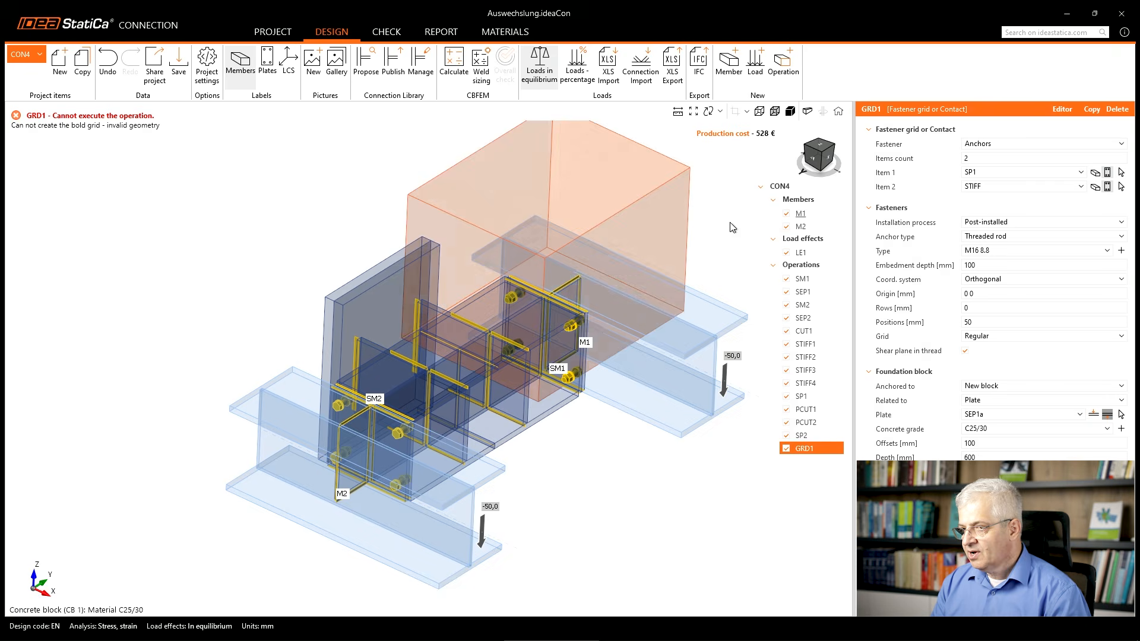
{"action": "left_click", "coordinate": [411, 249]}
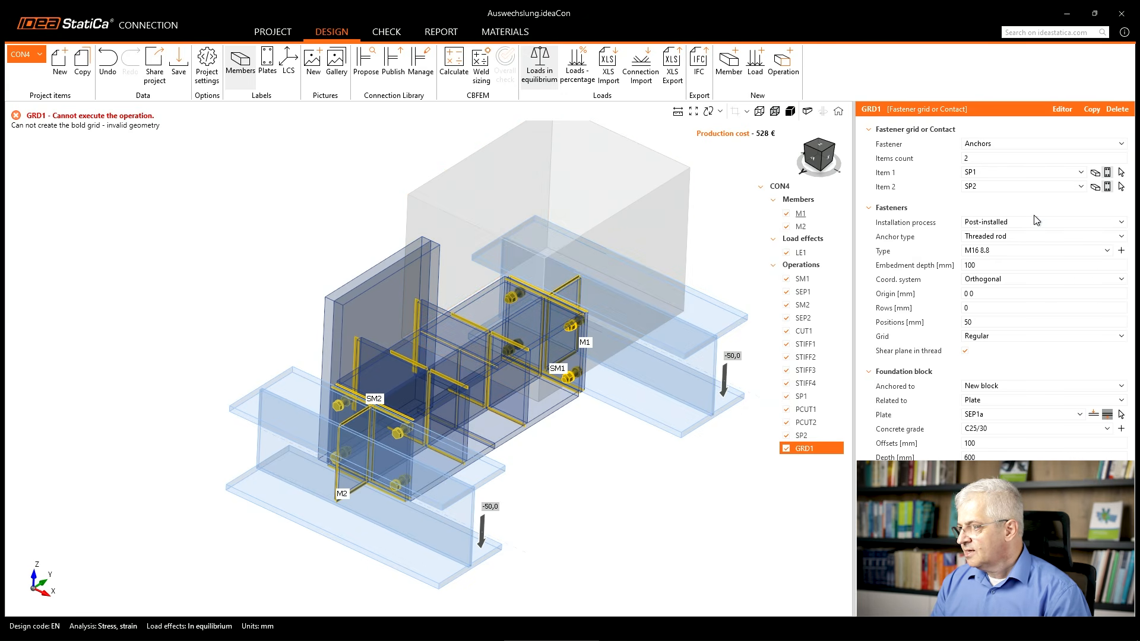
Set the anchor type to M24 8.8 and relate the foundation block to plate SP2.
{"action": "left_click", "coordinate": [1007, 250]}
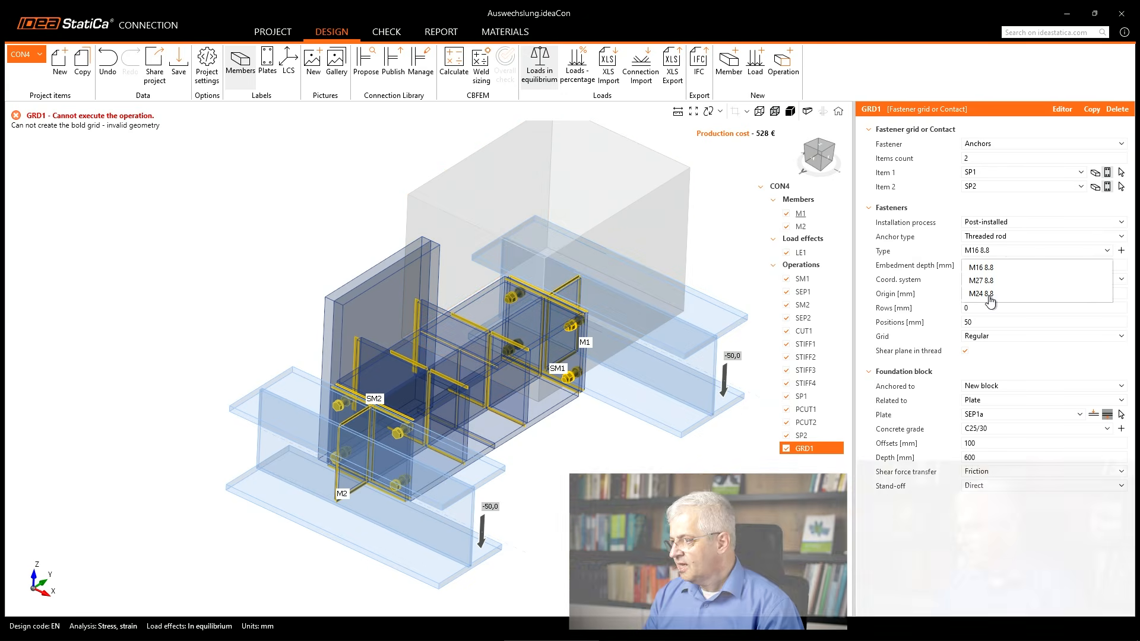
{"action": "left_click", "coordinate": [989, 295]}
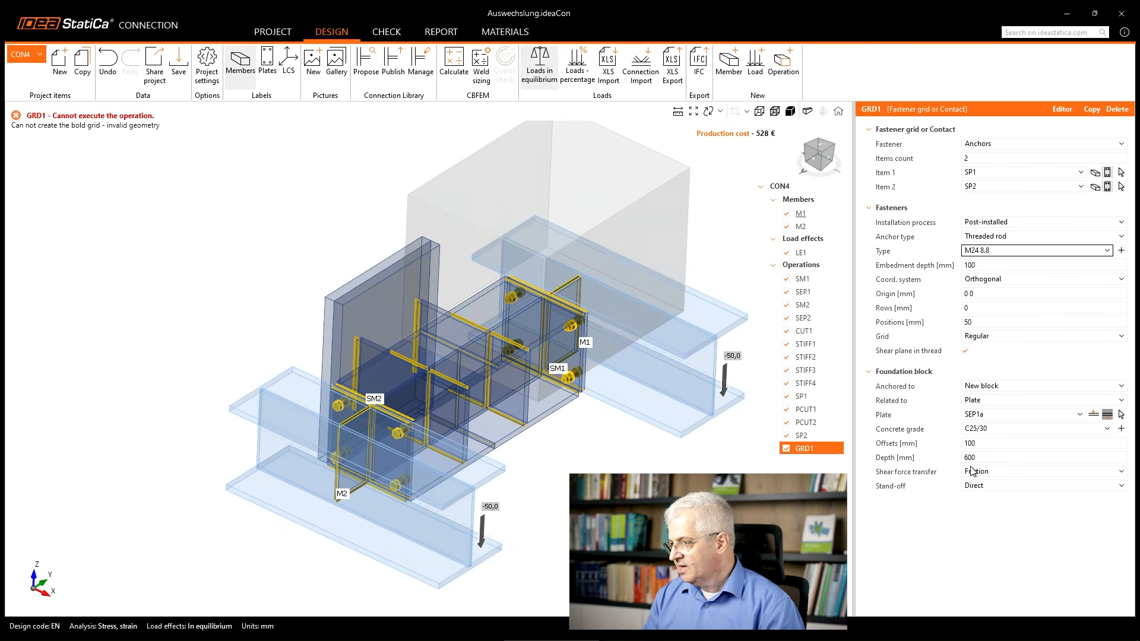
{"action": "left_click", "coordinate": [1015, 414]}
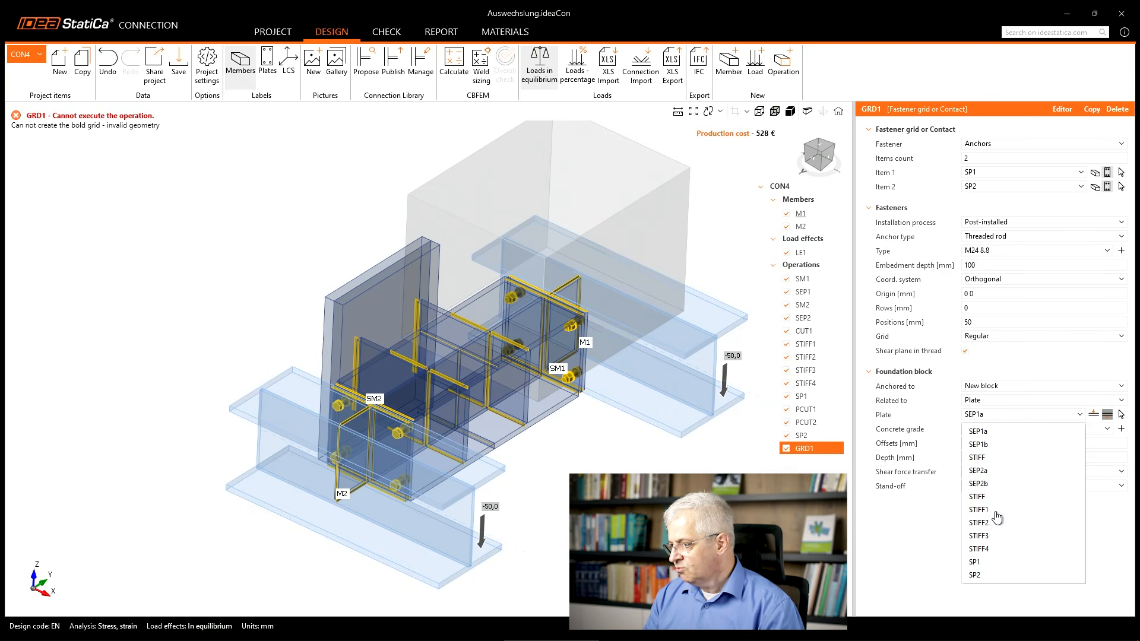
{"action": "left_click", "coordinate": [987, 574]}
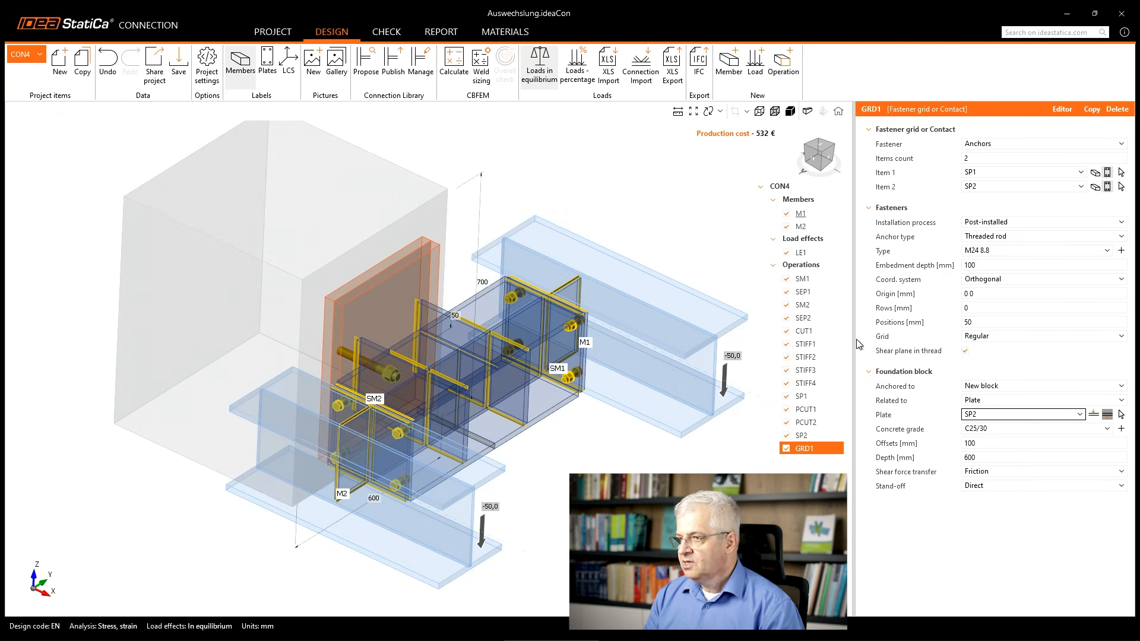
{"action": "left_click", "coordinate": [812, 160]}
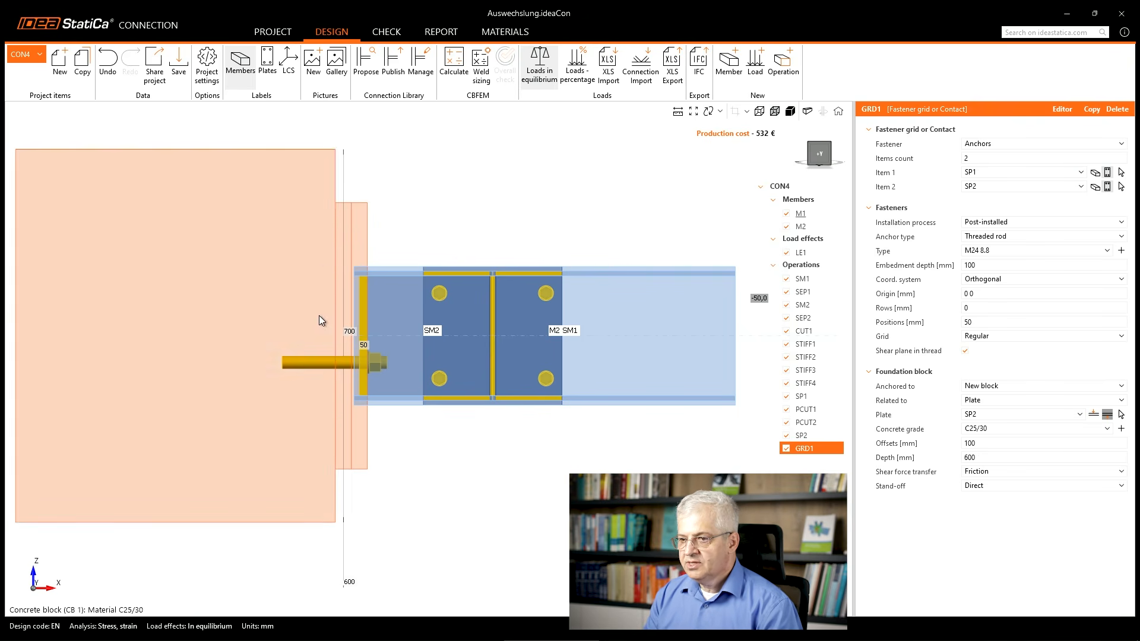
{"action": "scroll", "coordinate": [493, 336], "scroll_direction": "down", "scroll_amount": 3}
{"action": "right_click_drag", "start_coordinate": [497, 352], "coordinate": [411, 355]}
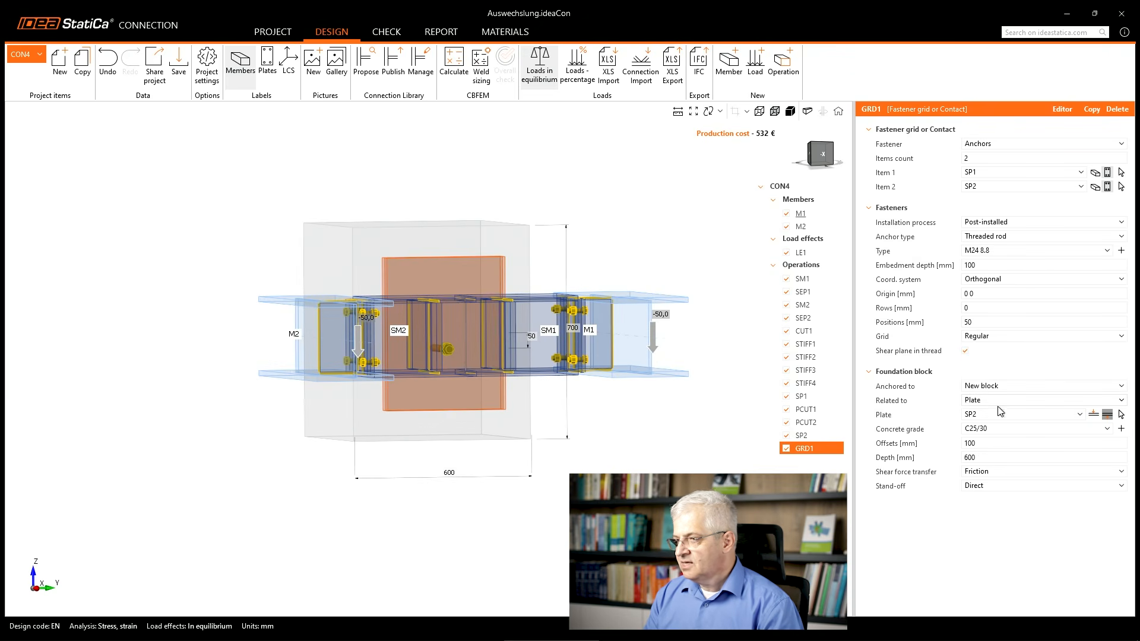
{"action": "mouse_move", "coordinate": [919, 448]}
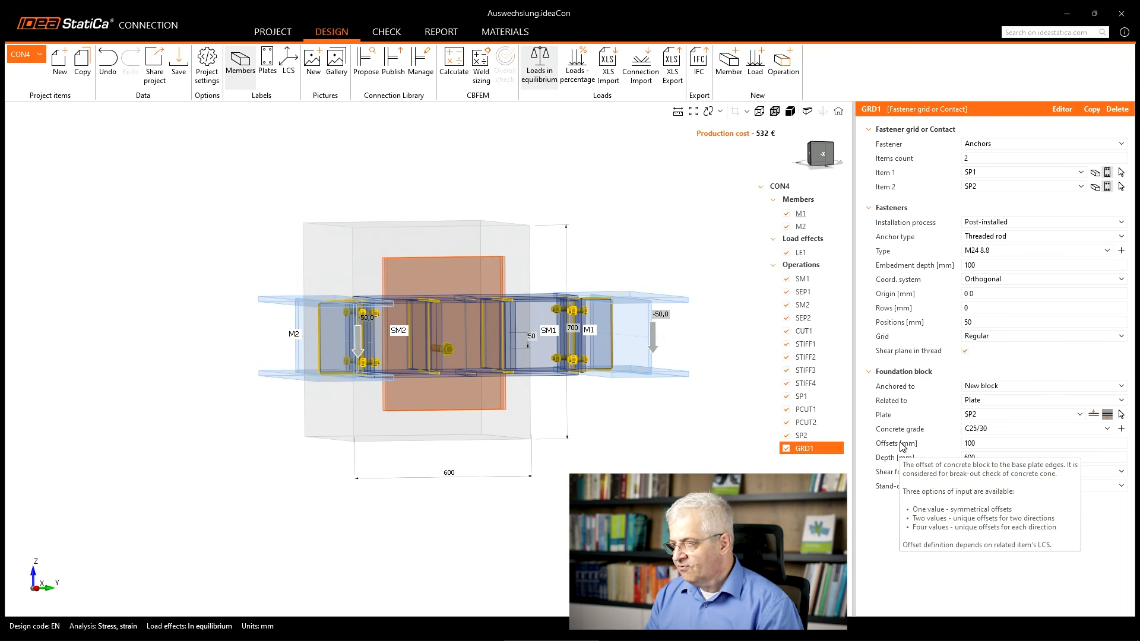
{"action": "left_click", "coordinate": [982, 446]}
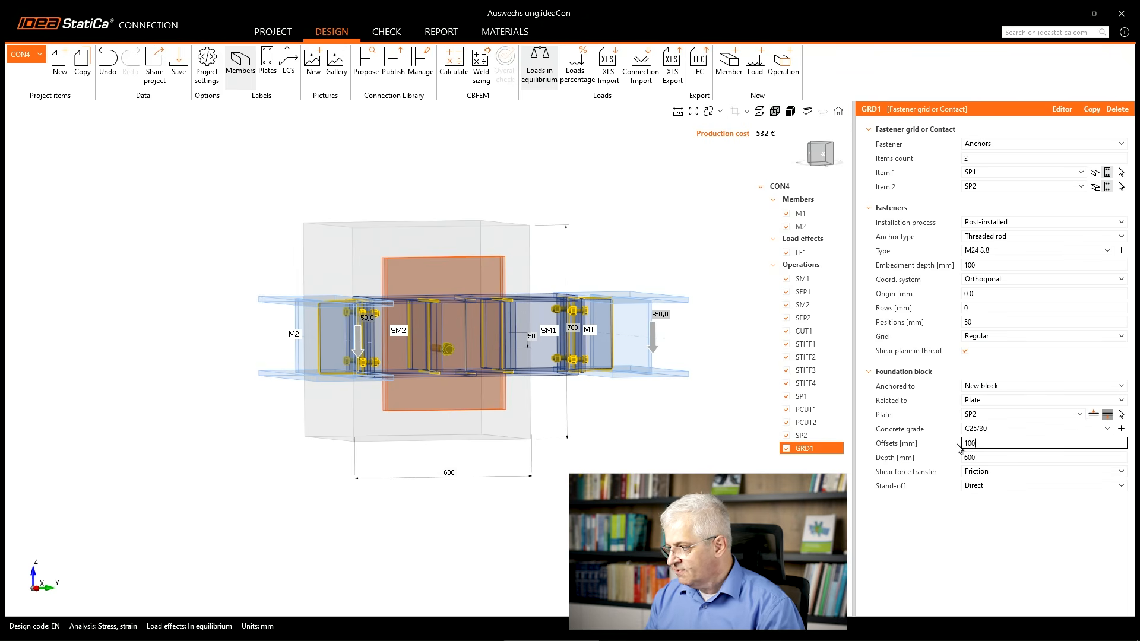
{"action": "type", "text": "0 1000 100 100"}
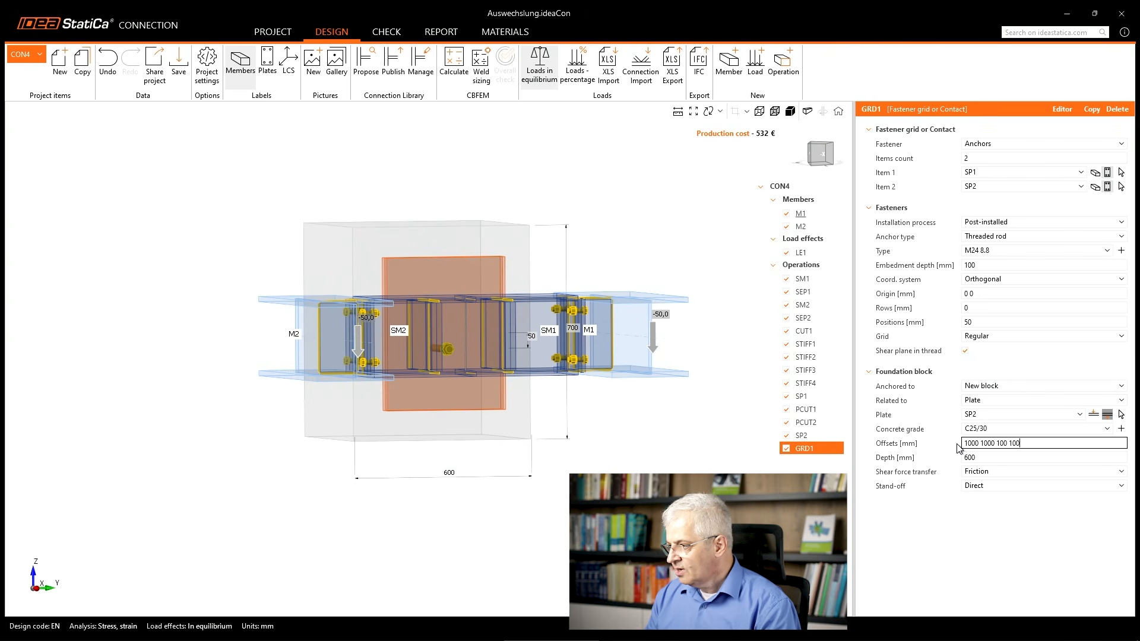
{"action": "key", "text": "Tab"}
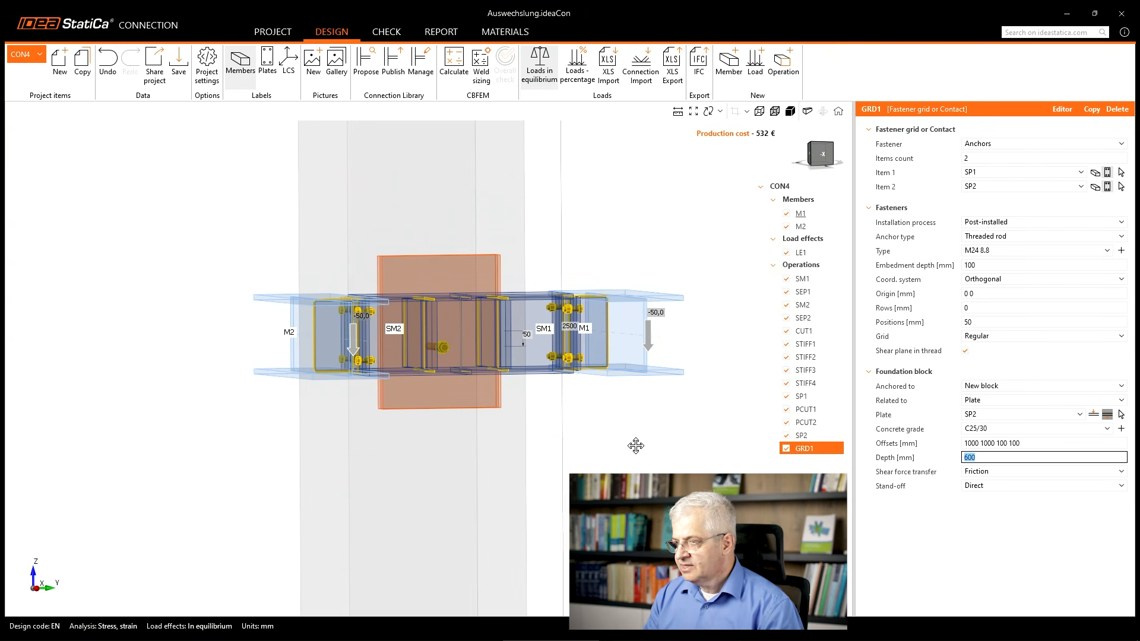
Set the anchor grid's positions value to 0 mm.
{"action": "scroll", "coordinate": [535, 449], "scroll_direction": "down", "scroll_amount": 2}
{"action": "middle_click_drag", "start_coordinate": [636, 446], "coordinate": [518, 444]}
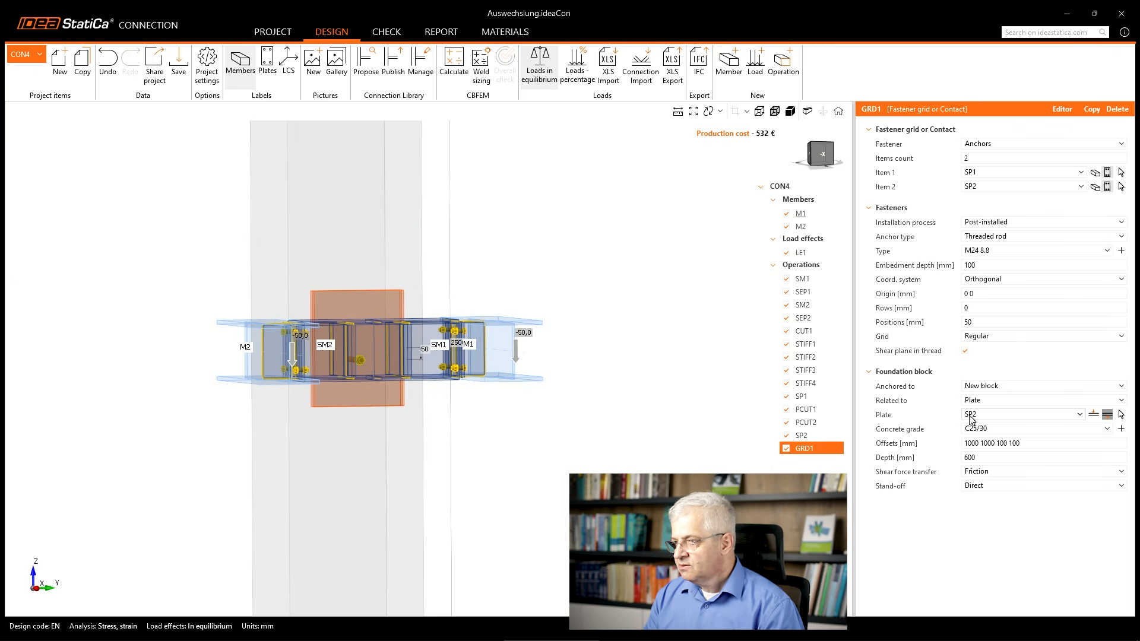
{"action": "left_click_drag", "start_coordinate": [981, 323], "coordinate": [958, 330]}
{"action": "type", "text": "0"}
{"action": "key", "text": "Tab"}
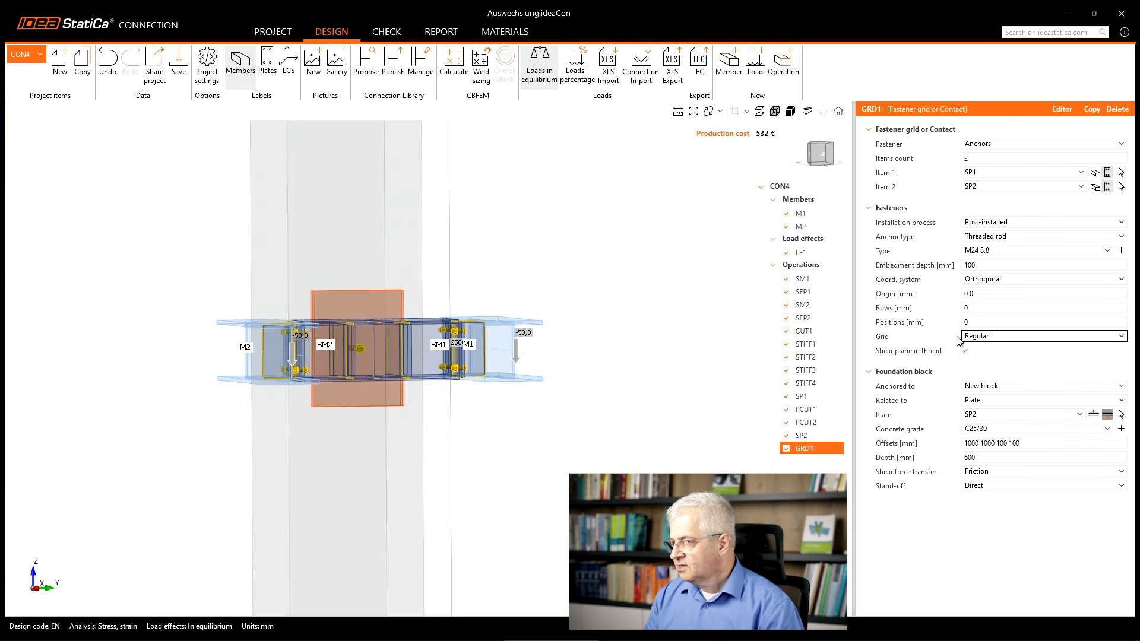
Try an anchor row value of 175 mm in the front view of the plate.
{"action": "left_click", "coordinate": [819, 153]}
{"action": "scroll", "coordinate": [443, 355], "scroll_direction": "up", "scroll_amount": 5}
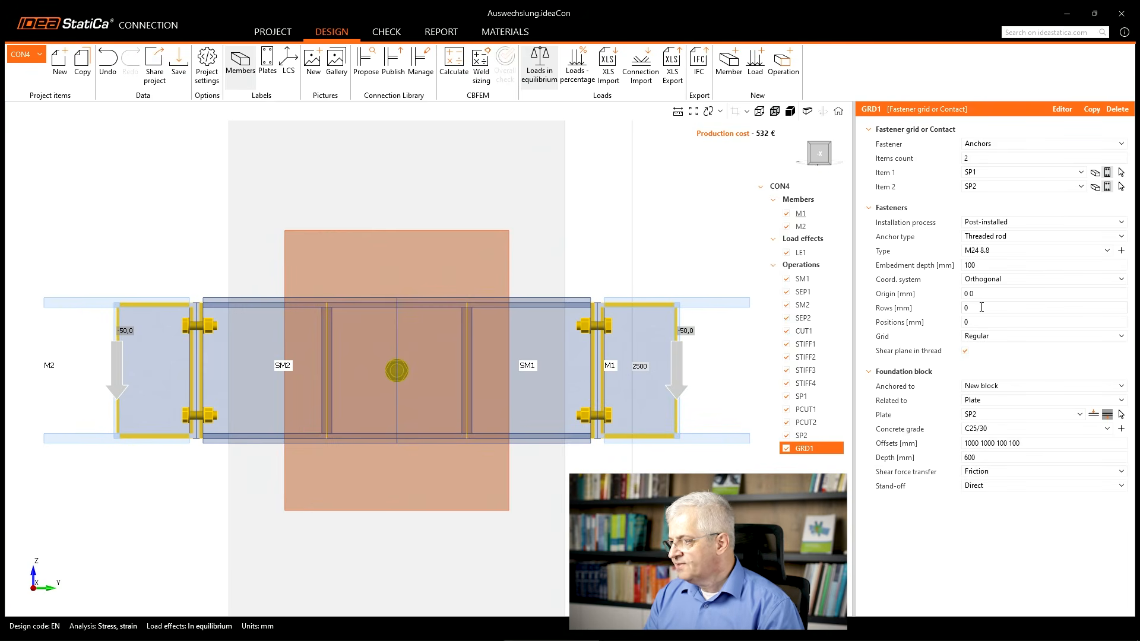
{"action": "left_click", "coordinate": [953, 309]}
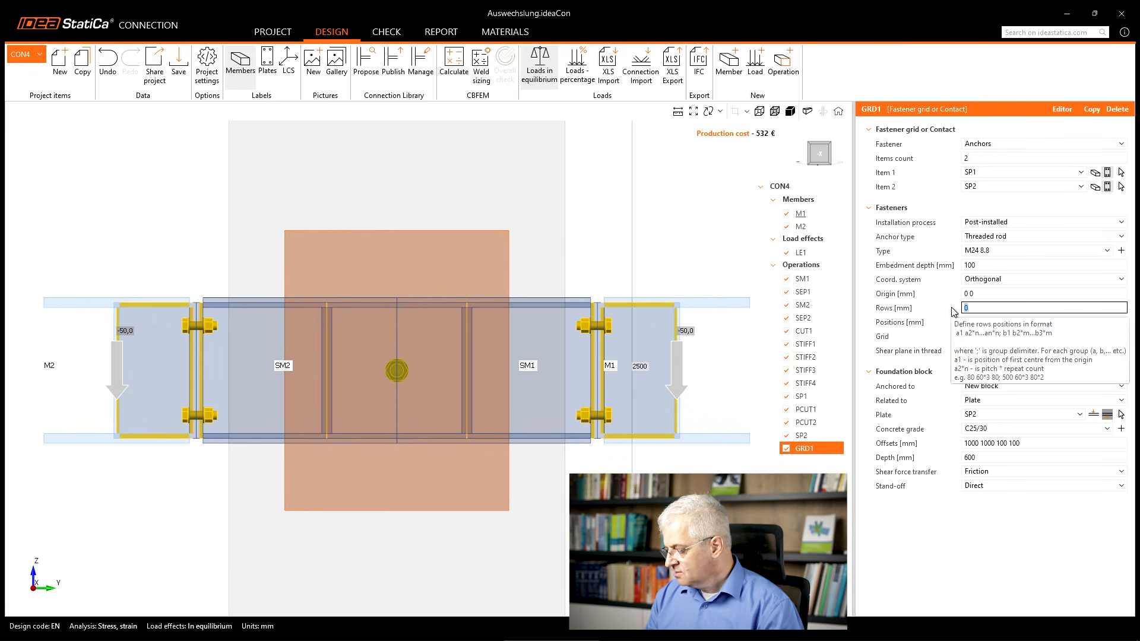
{"action": "type", "text": "175"}
{"action": "key", "text": "Return"}
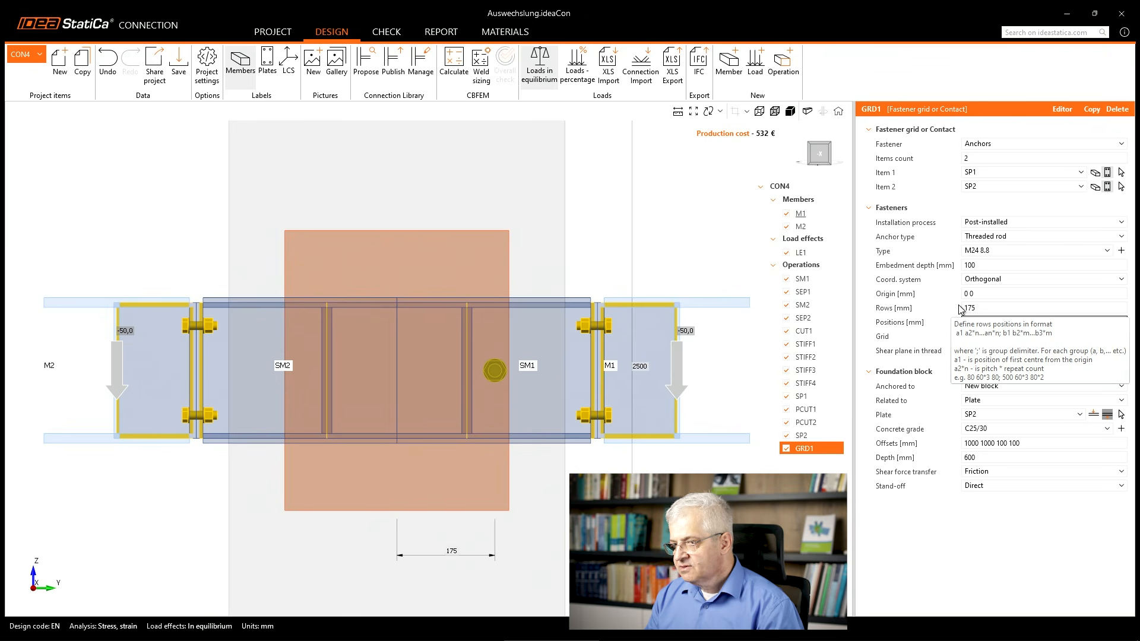
Set the anchor rows to 125; -125 mm, mirrored about the plate's vertical centre line.
{"action": "left_click", "coordinate": [983, 308]}
{"action": "type", "text": "125"}
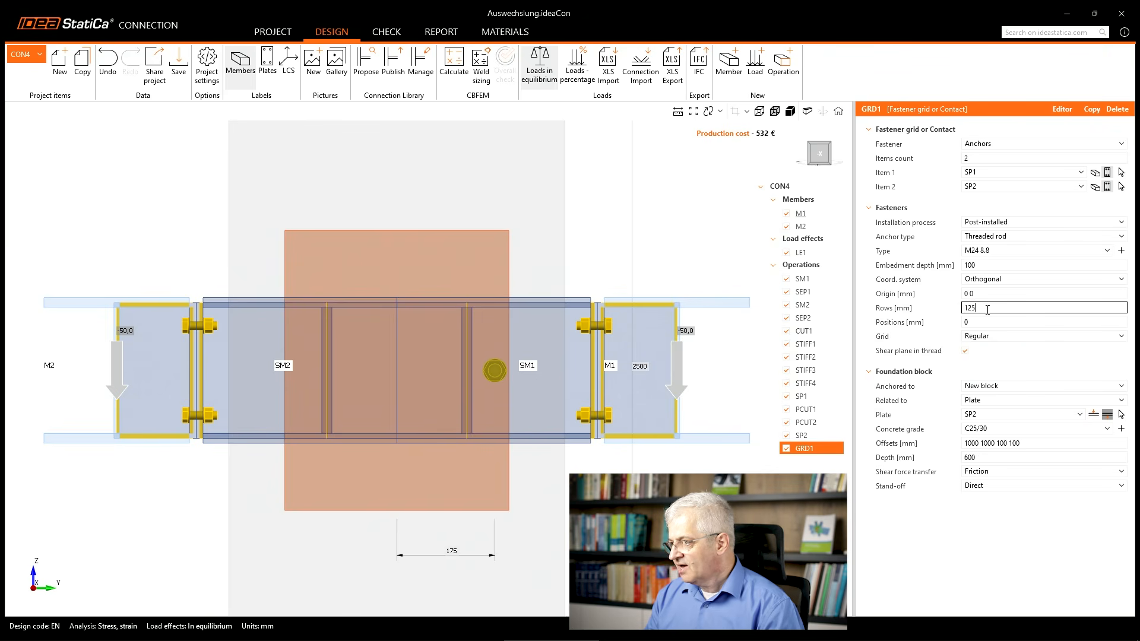
{"action": "type", "text": "; "}
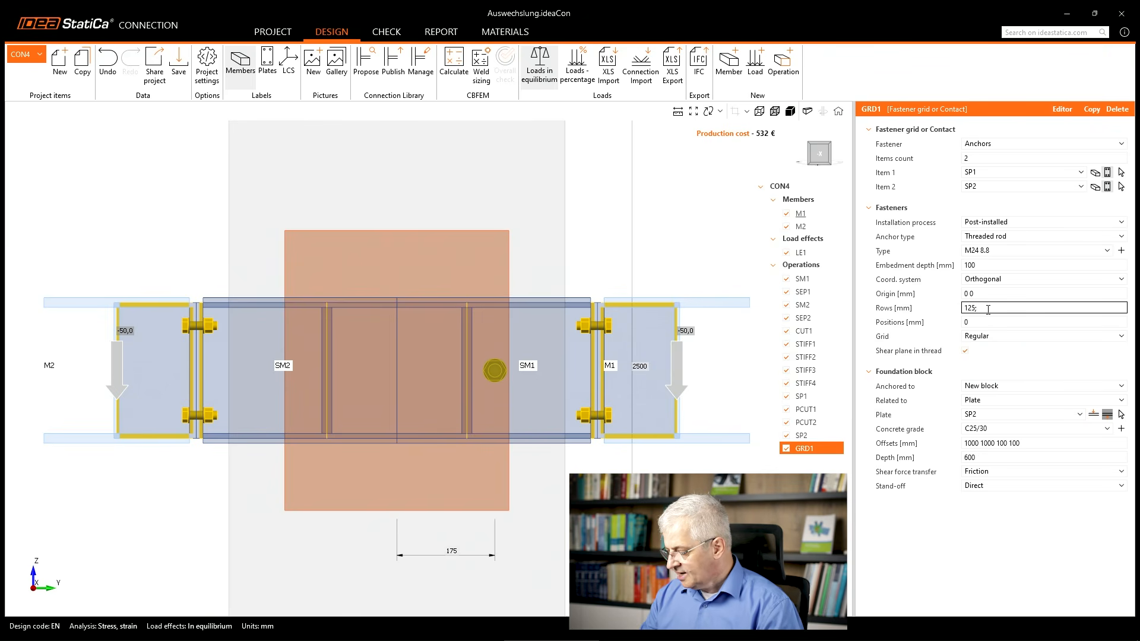
{"action": "type", "text": "-"}
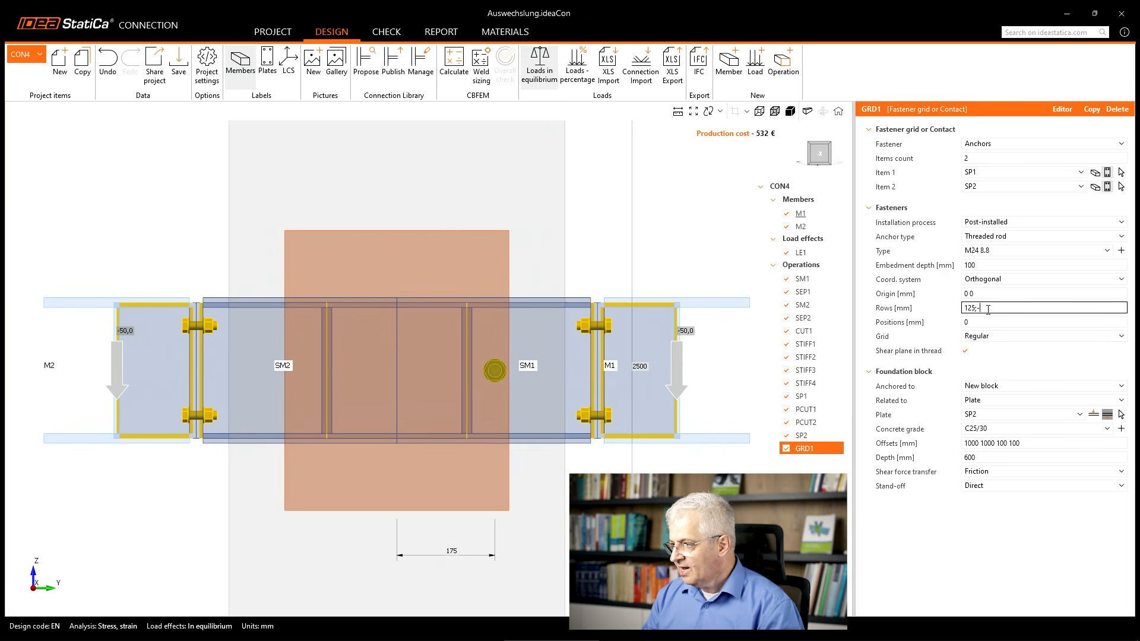
{"action": "type", "text": "125"}
{"action": "key", "text": "Tab"}
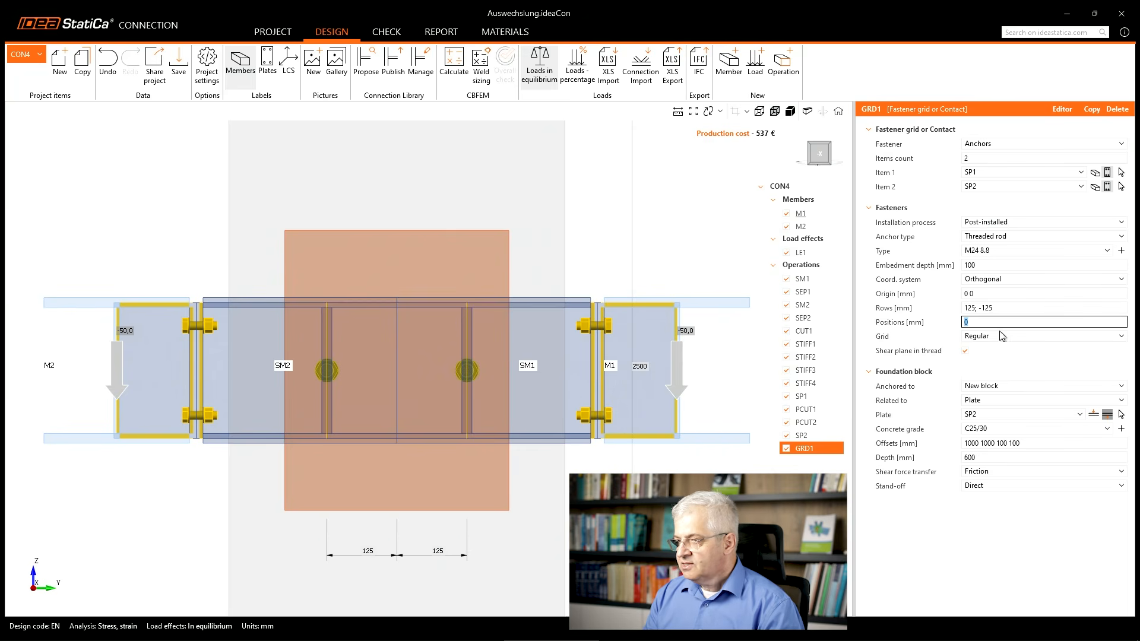
Remove the semicolon between the two anchor row values so that they read 125 -125.
{"action": "left_click", "coordinate": [1004, 308]}
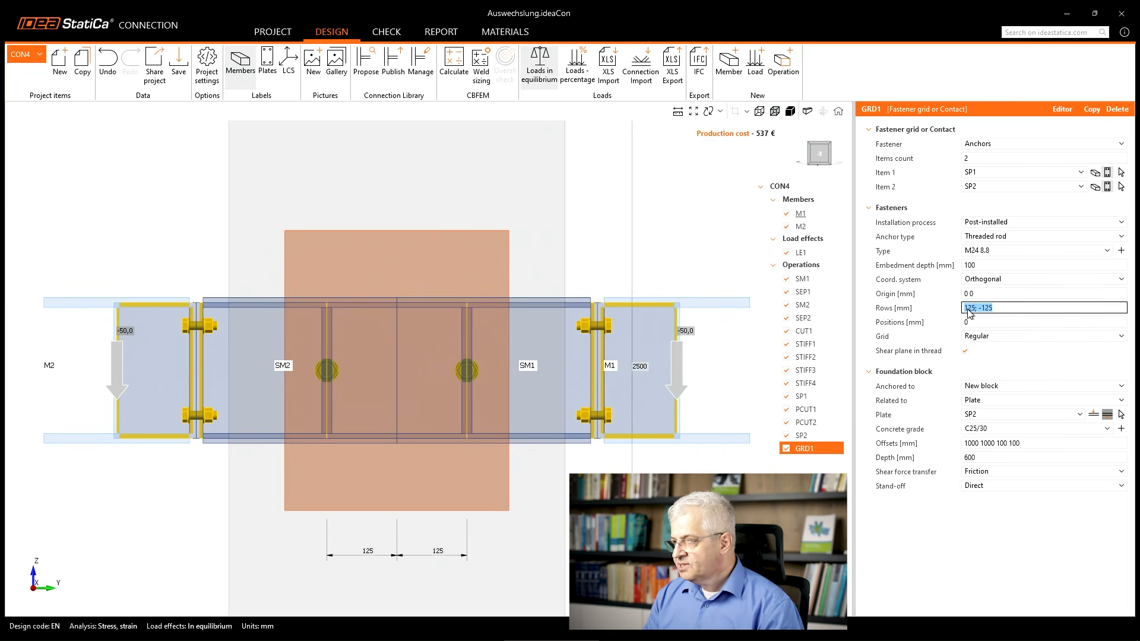
{"action": "left_click", "coordinate": [976, 309]}
{"action": "left_click_drag", "start_coordinate": [975, 309], "coordinate": [979, 311]}
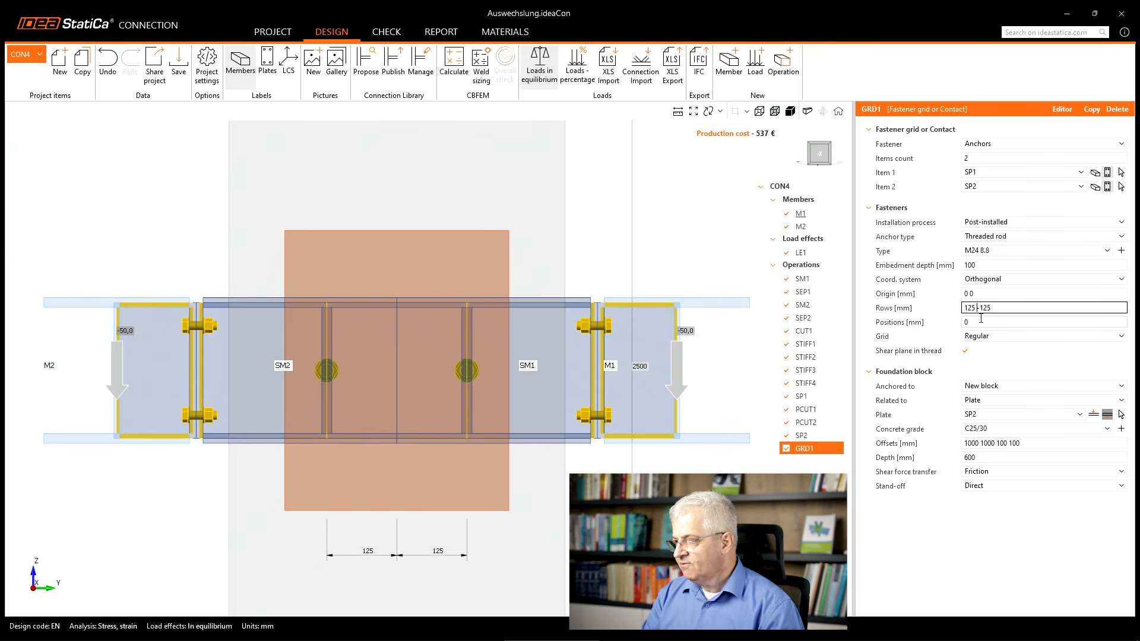
{"action": "left_click", "coordinate": [981, 321]}
{"action": "key", "text": "ctrl+shift+3"}
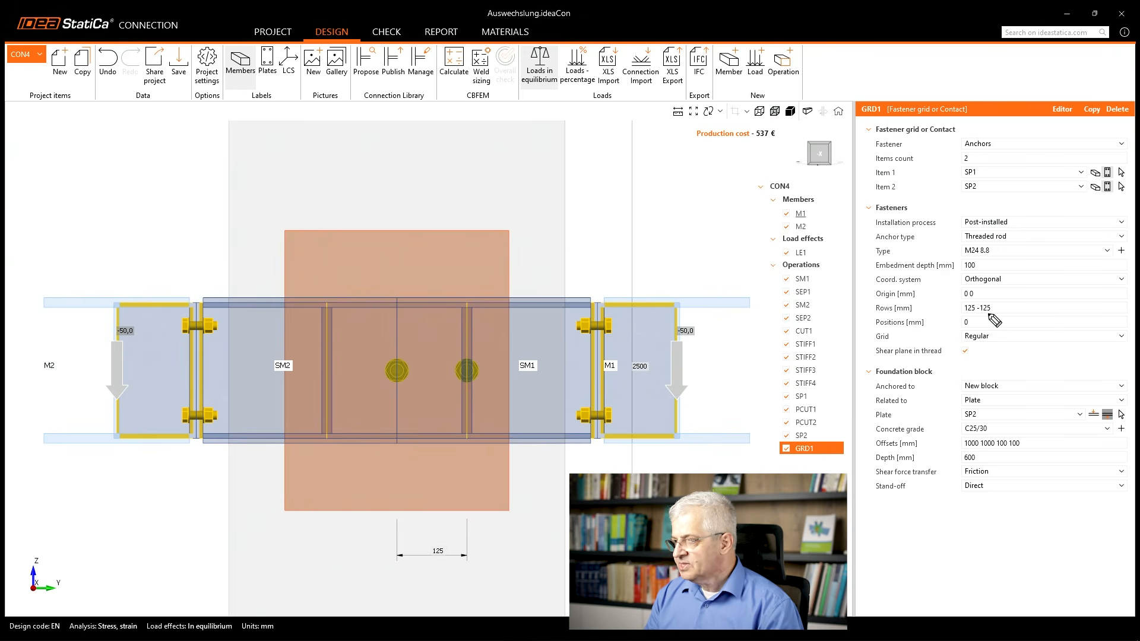
{"action": "mouse_move", "coordinate": [978, 306]}
{"action": "left_mouse_down"}
{"action": "mouse_move", "coordinate": [987, 317]}
{"action": "mouse_move", "coordinate": [979, 305]}
{"action": "left_mouse_up"}
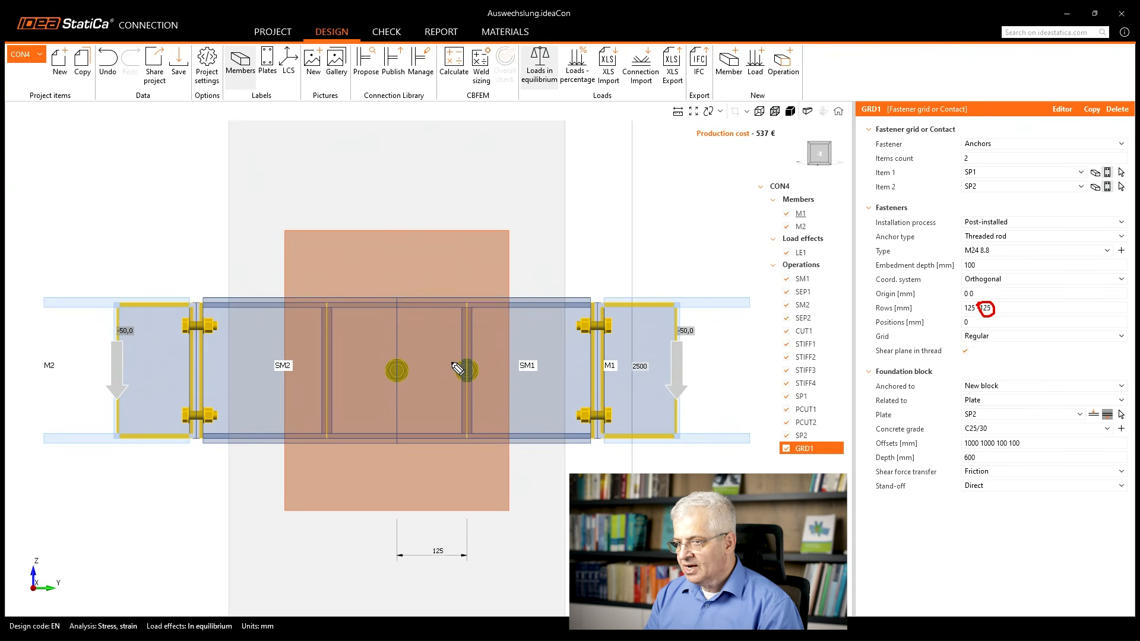
{"action": "mouse_move", "coordinate": [466, 364]}
{"action": "left_mouse_down"}
{"action": "mouse_move", "coordinate": [433, 341]}
{"action": "mouse_move", "coordinate": [397, 362]}
{"action": "left_mouse_up"}
{"action": "left_click_drag", "start_coordinate": [461, 381], "coordinate": [418, 383]}
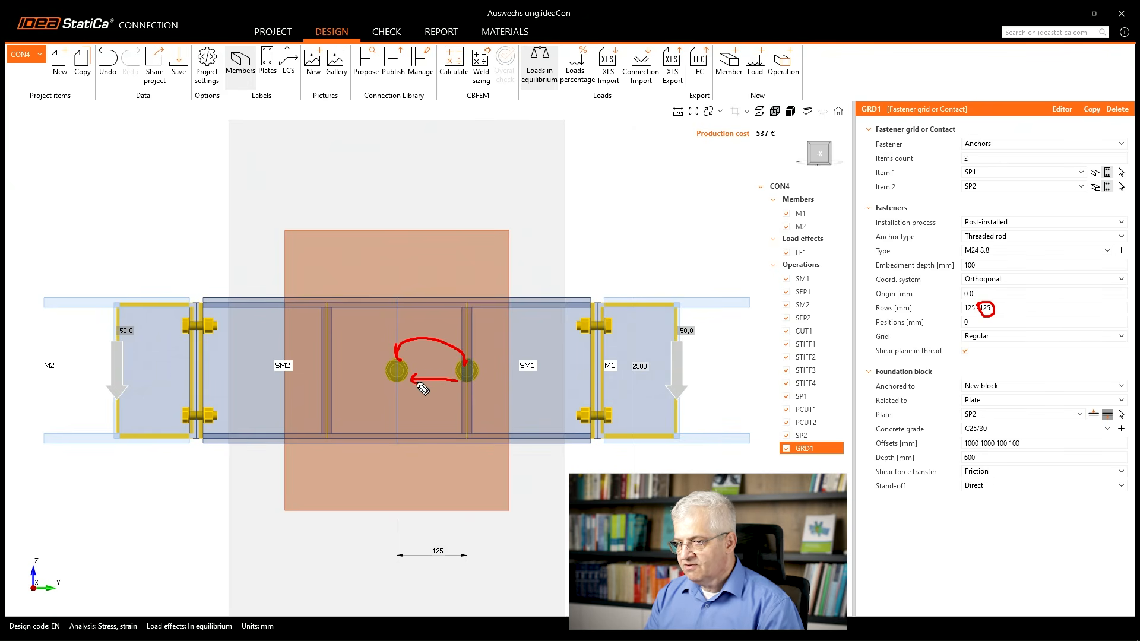
{"action": "left_click_drag", "start_coordinate": [330, 366], "coordinate": [333, 370]}
{"action": "key", "text": "Escape"}
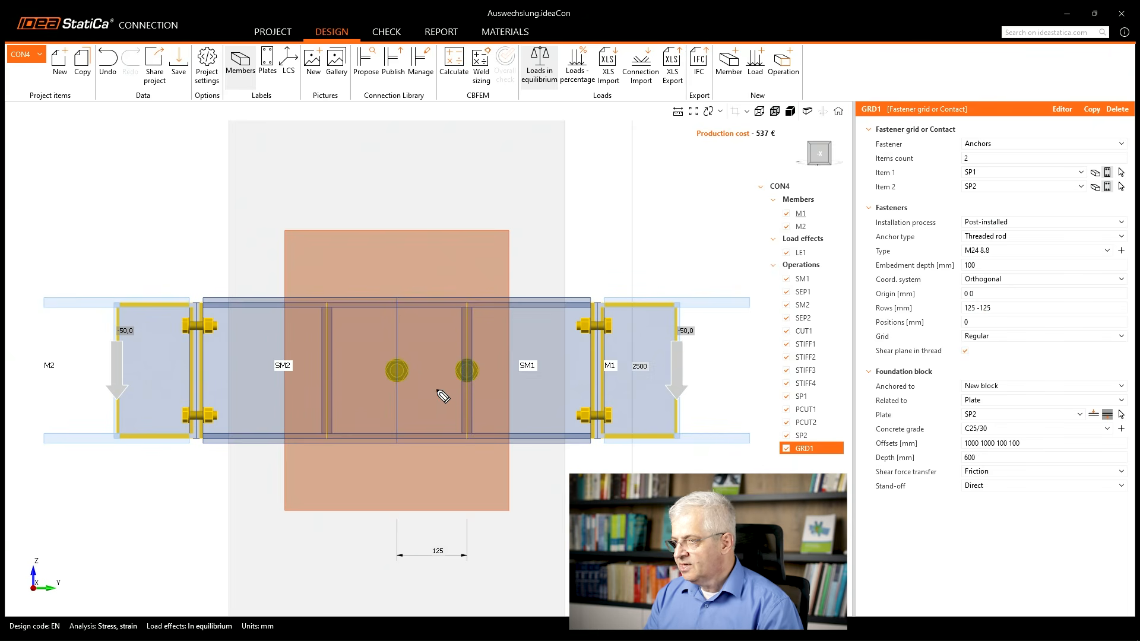
Try anchor row values of 125 -250, with the second row entered as an offset relative to the first.
{"action": "left_click", "coordinate": [1013, 307]}
{"action": "left_click", "coordinate": [982, 310]}
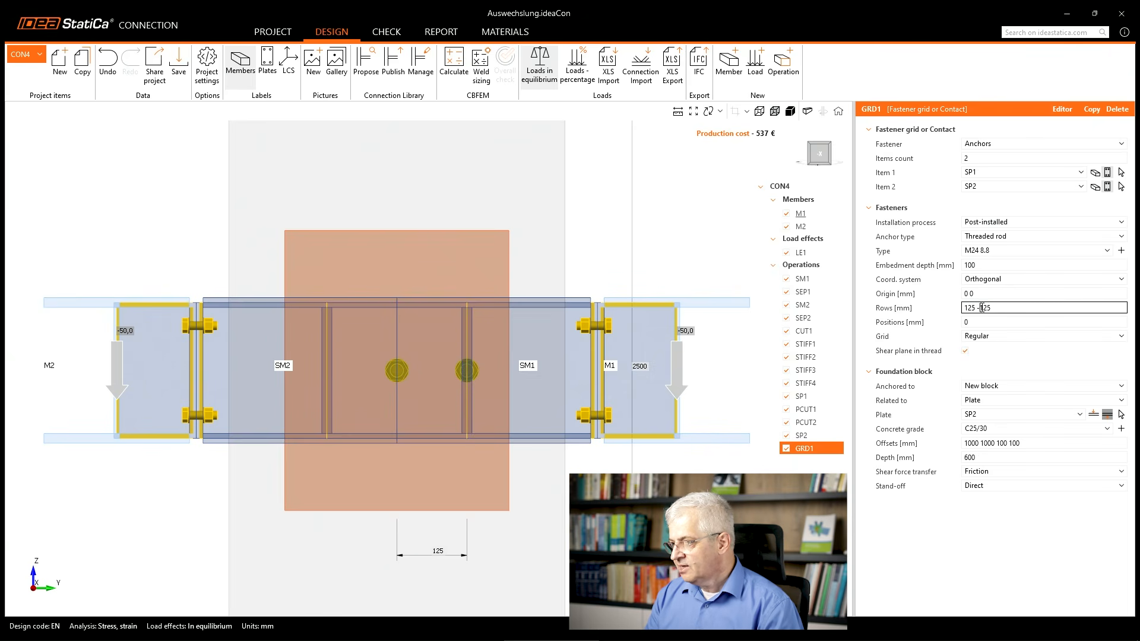
{"action": "double_click", "coordinate": [997, 308]}
{"action": "left_click", "coordinate": [997, 308]}
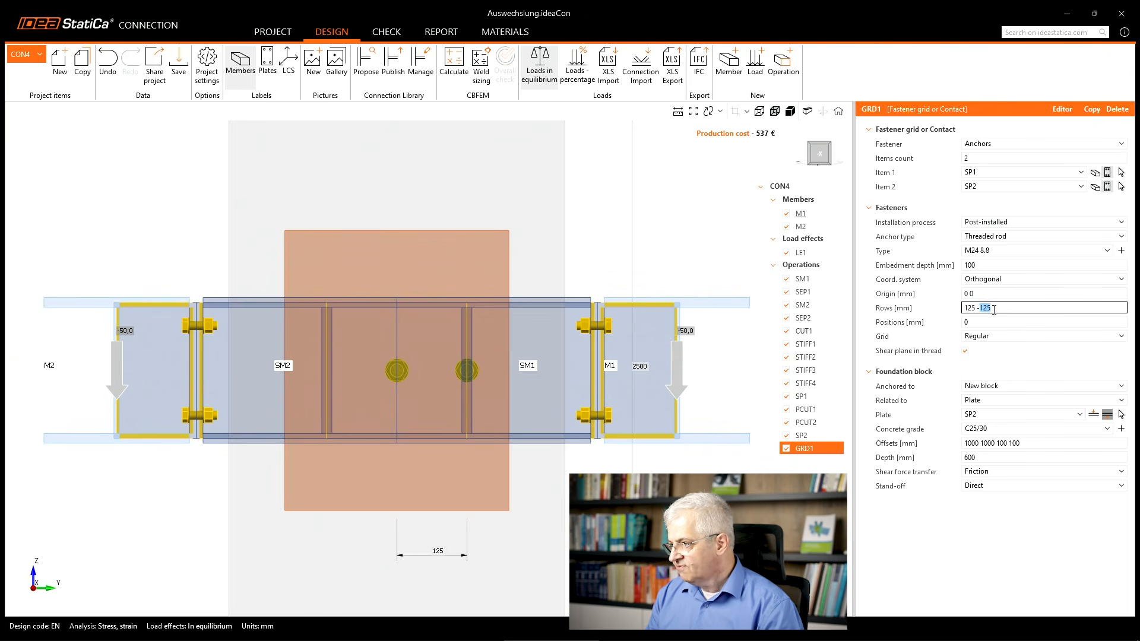
{"action": "key", "text": "Tab"}
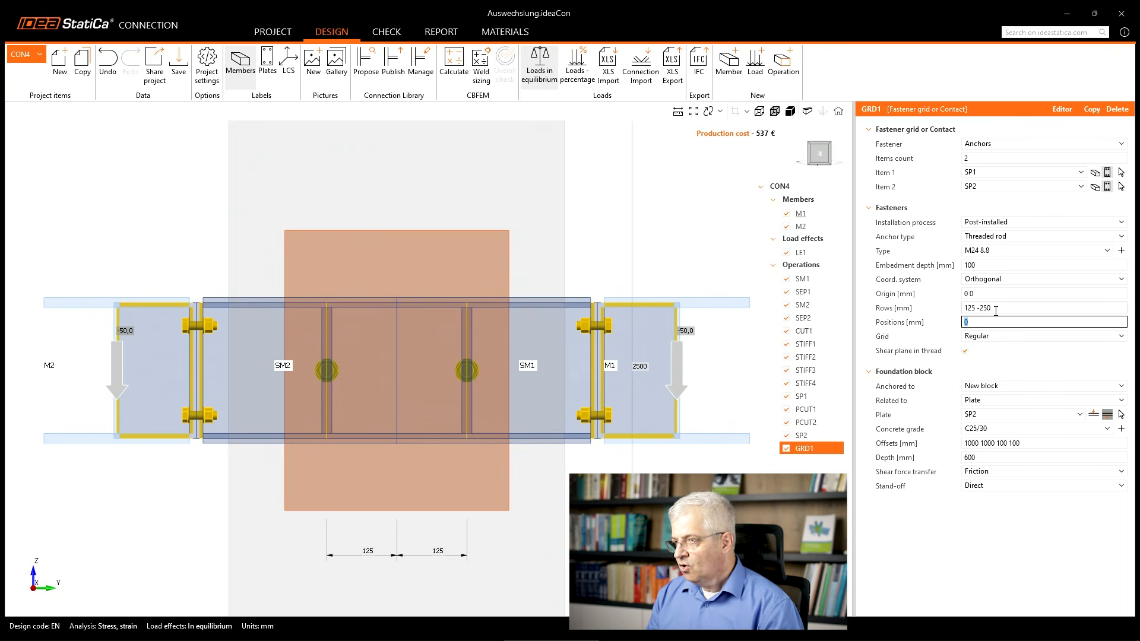
Restore the semicolon between the anchor row values and set them to the absolute coordinates 125; -125 mm.
{"action": "left_click", "coordinate": [995, 309]}
{"action": "left_click", "coordinate": [977, 308]}
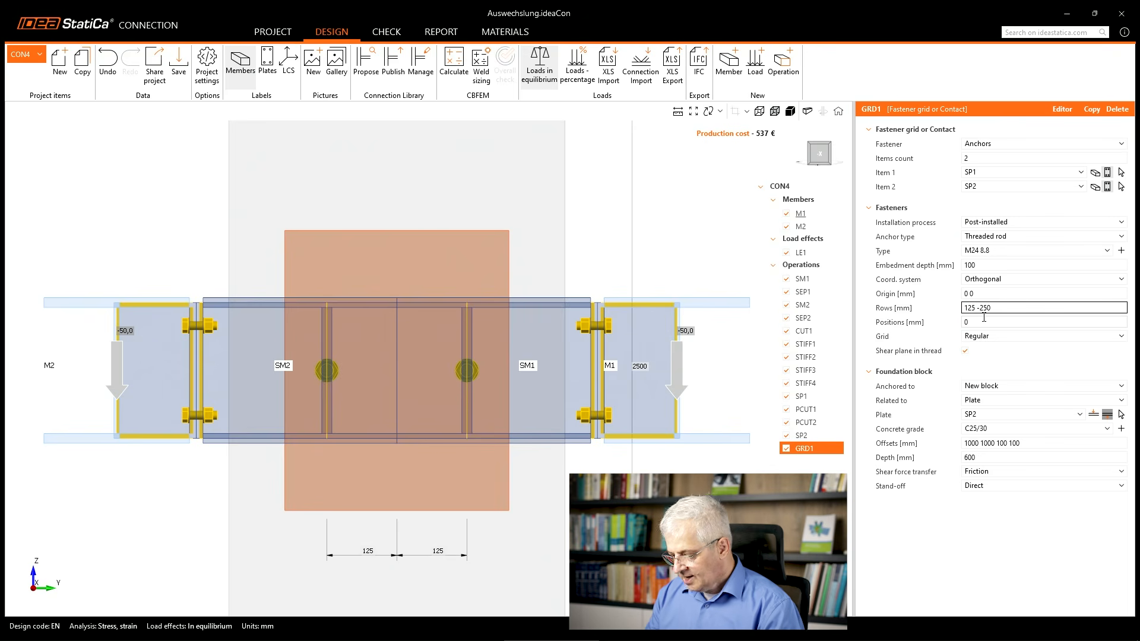
{"action": "type", "text": ","}
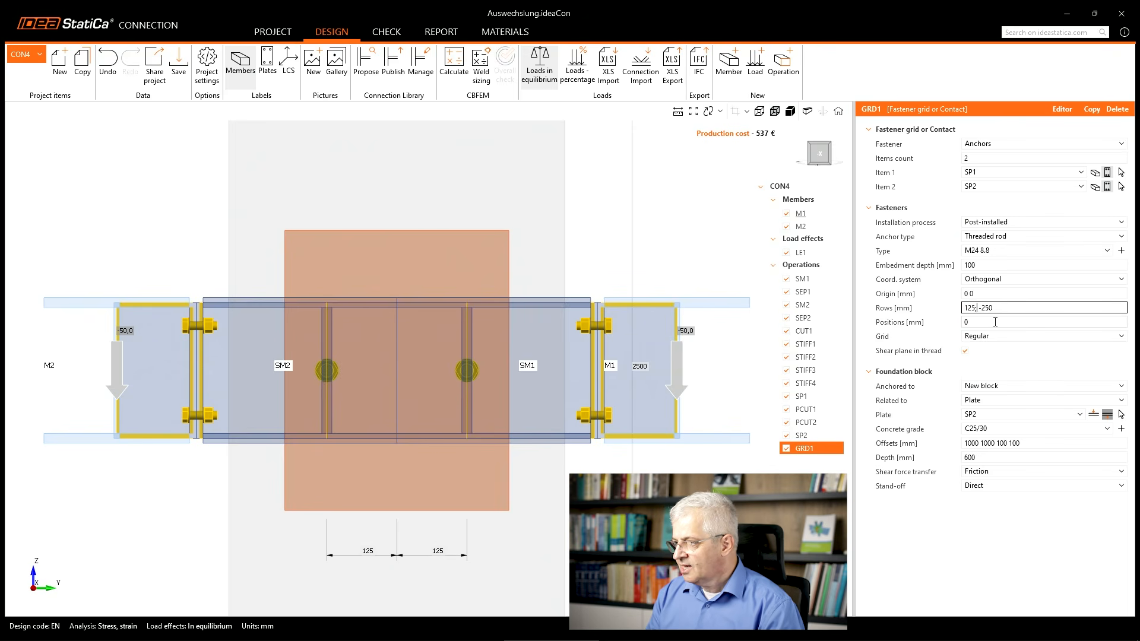
{"action": "type", "text": "12"}
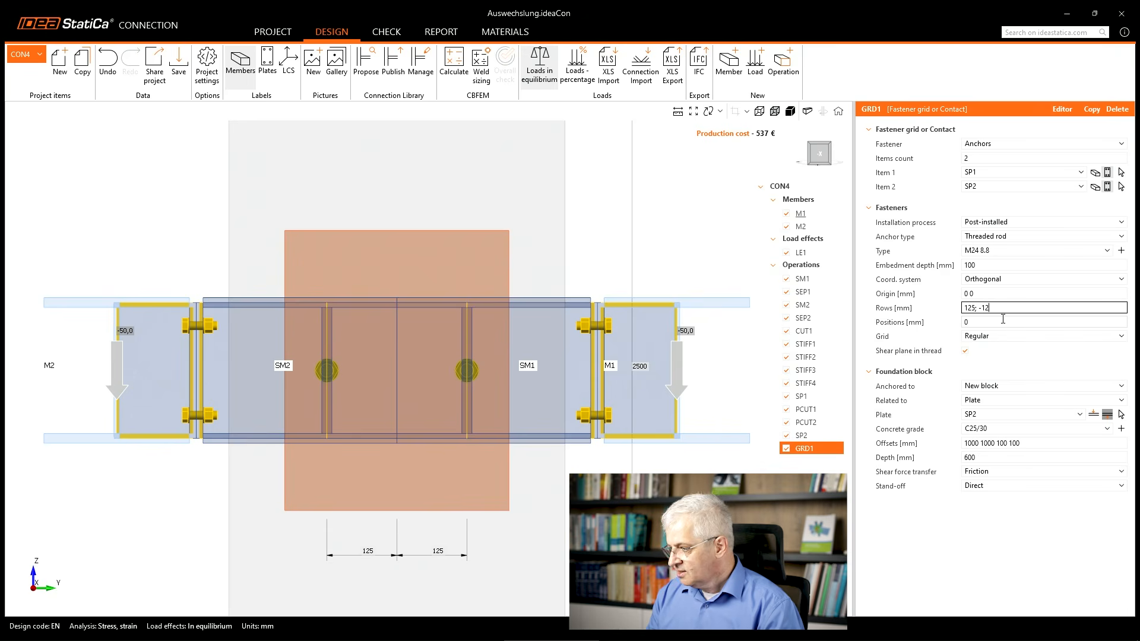
Set the anchor positions to 175; -175 mm, giving anchors above and below the beams.
{"action": "left_click", "coordinate": [990, 323]}
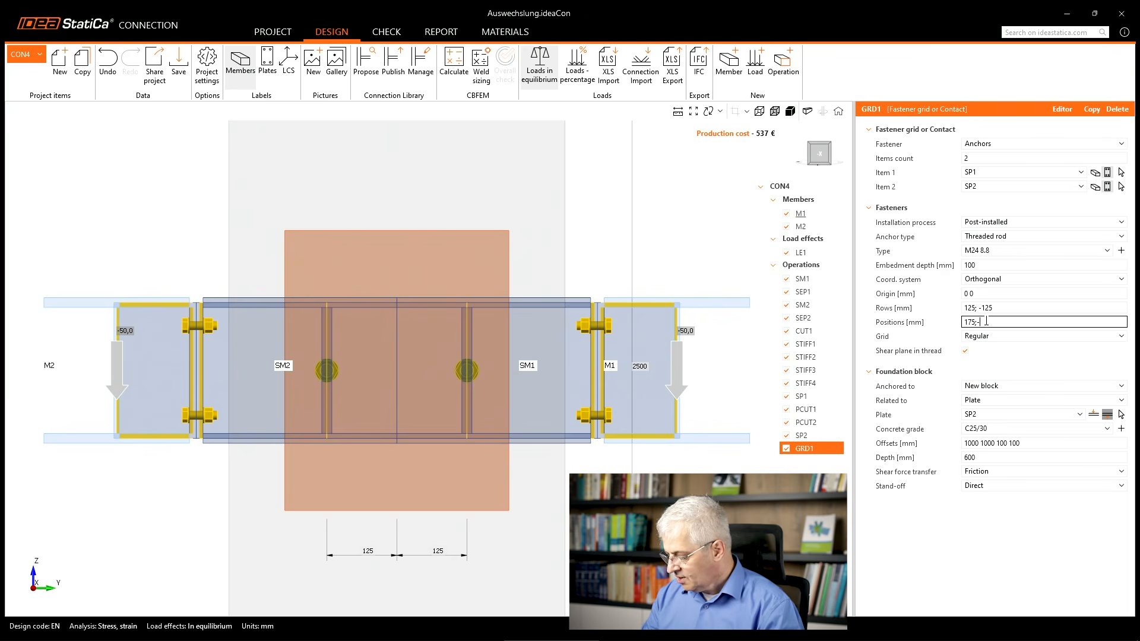
{"action": "type", "text": "175; -125"}
{"action": "key", "text": "Tab"}
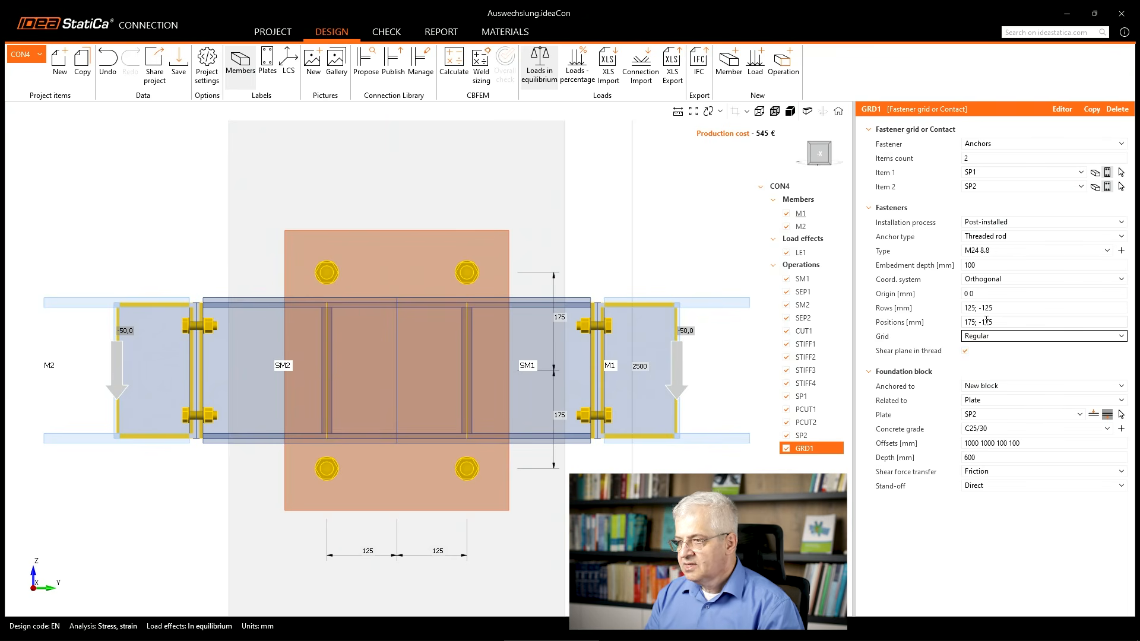
Change both anchor position values so that they read 185; -185 mm.
{"action": "left_click", "coordinate": [994, 322]}
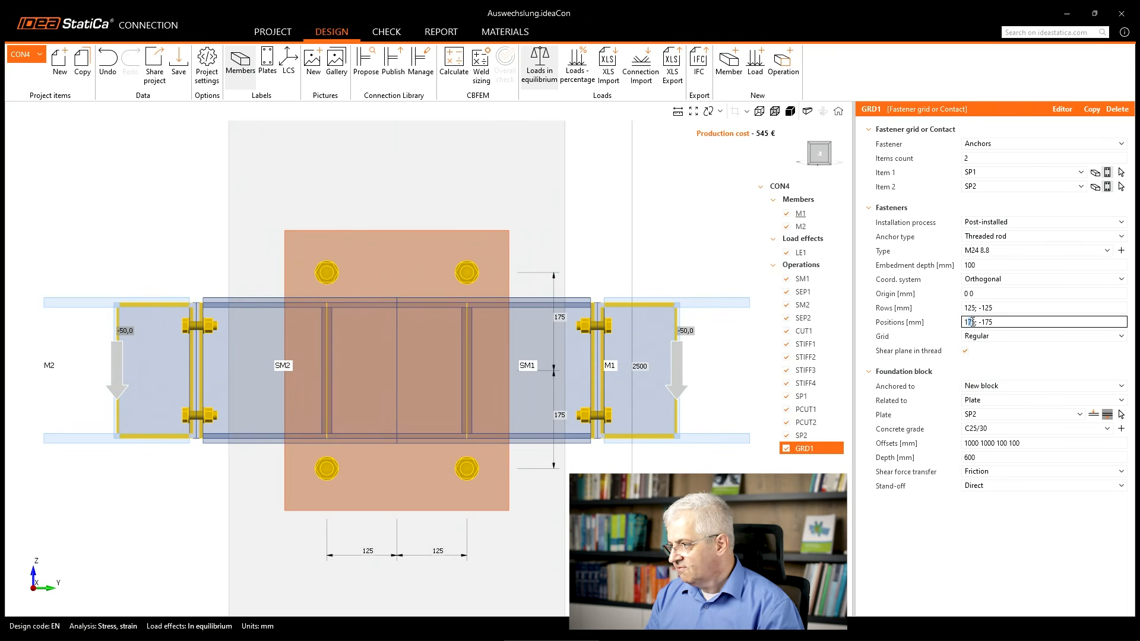
{"action": "key", "text": "Tab"}
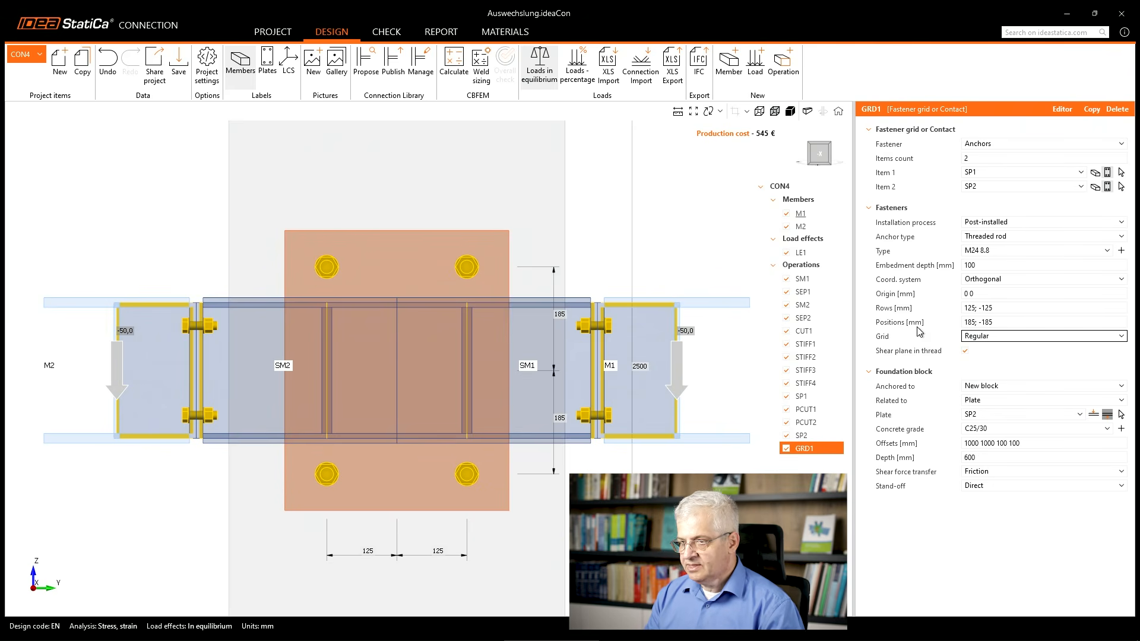
Set the embedment depth of the anchors in the concrete block to 400 mm.
{"action": "right_click_drag", "start_coordinate": [460, 358], "coordinate": [558, 372]}
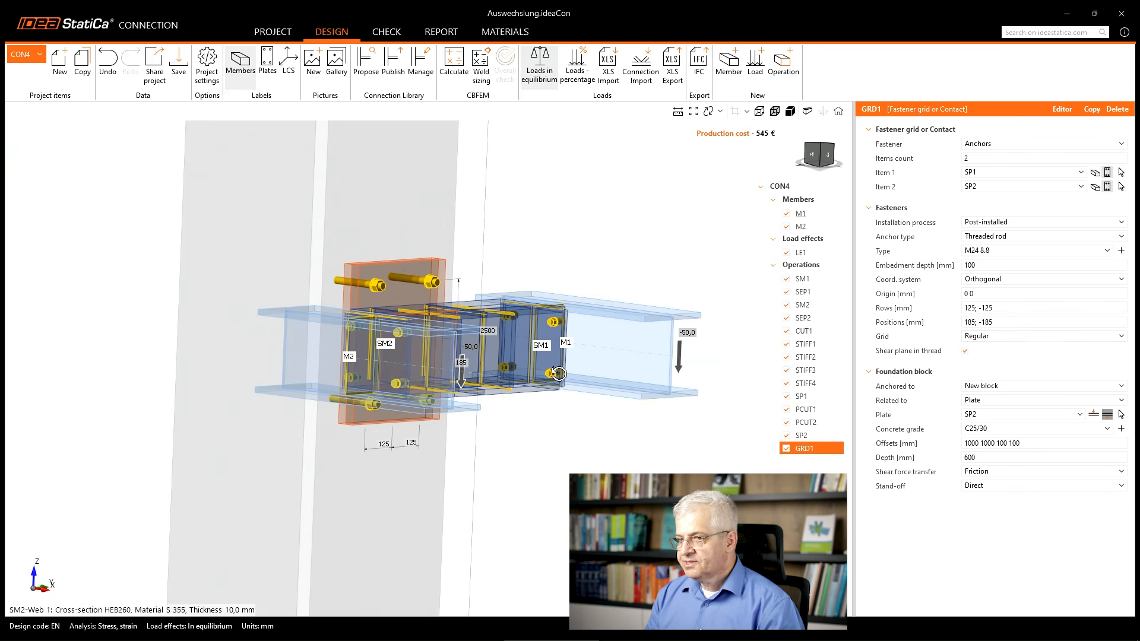
{"action": "left_click", "coordinate": [968, 265]}
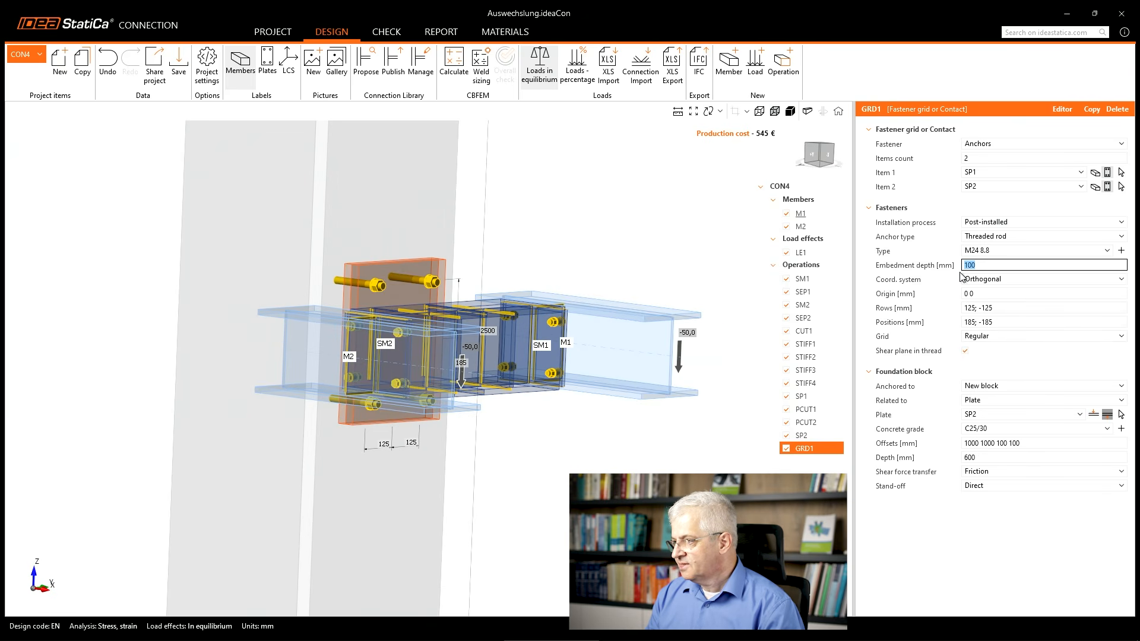
{"action": "type", "text": "400"}
{"action": "key", "text": "Tab"}
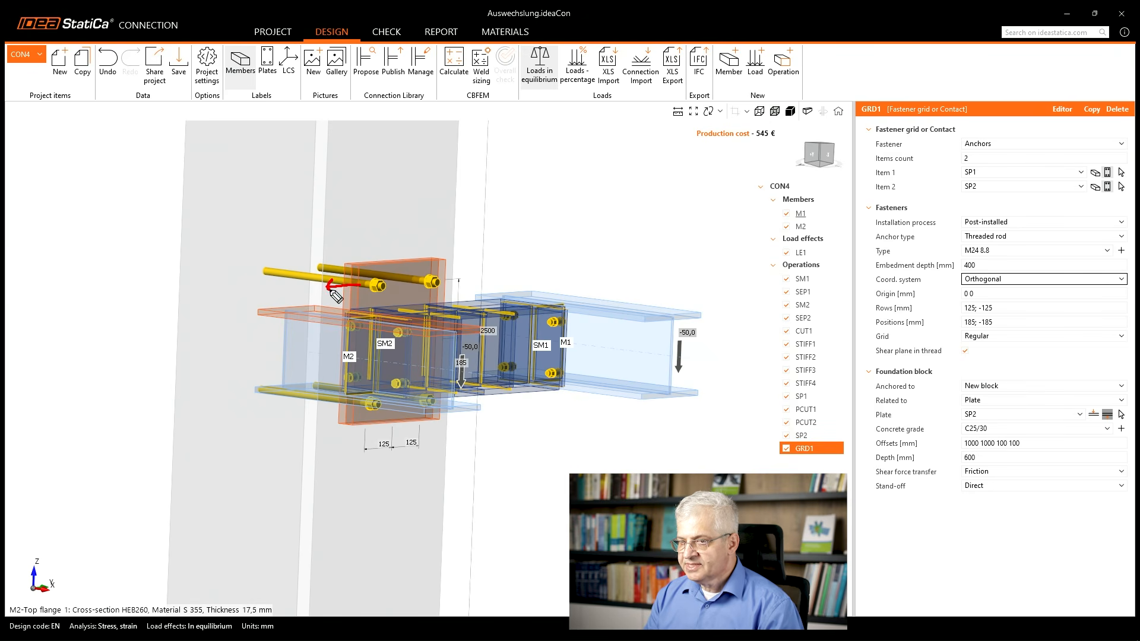
{"action": "mouse_move", "coordinate": [330, 242]}
{"action": "left_mouse_down"}
{"action": "mouse_move", "coordinate": [363, 284]}
{"action": "mouse_move", "coordinate": [331, 333]}
{"action": "left_mouse_up"}
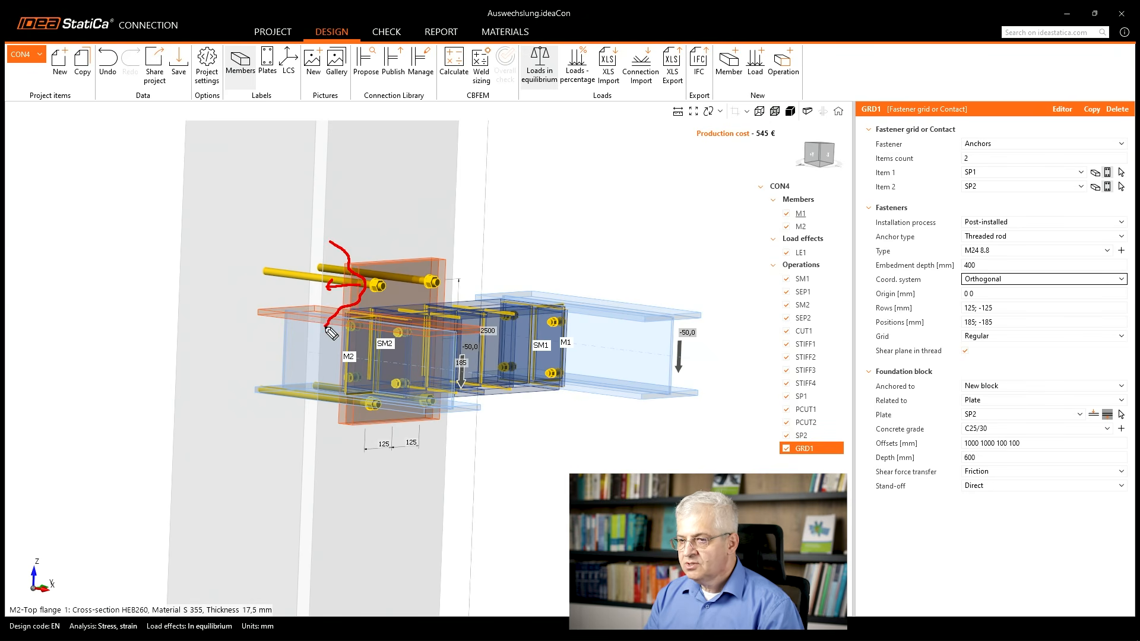
{"action": "key", "text": "Escape"}
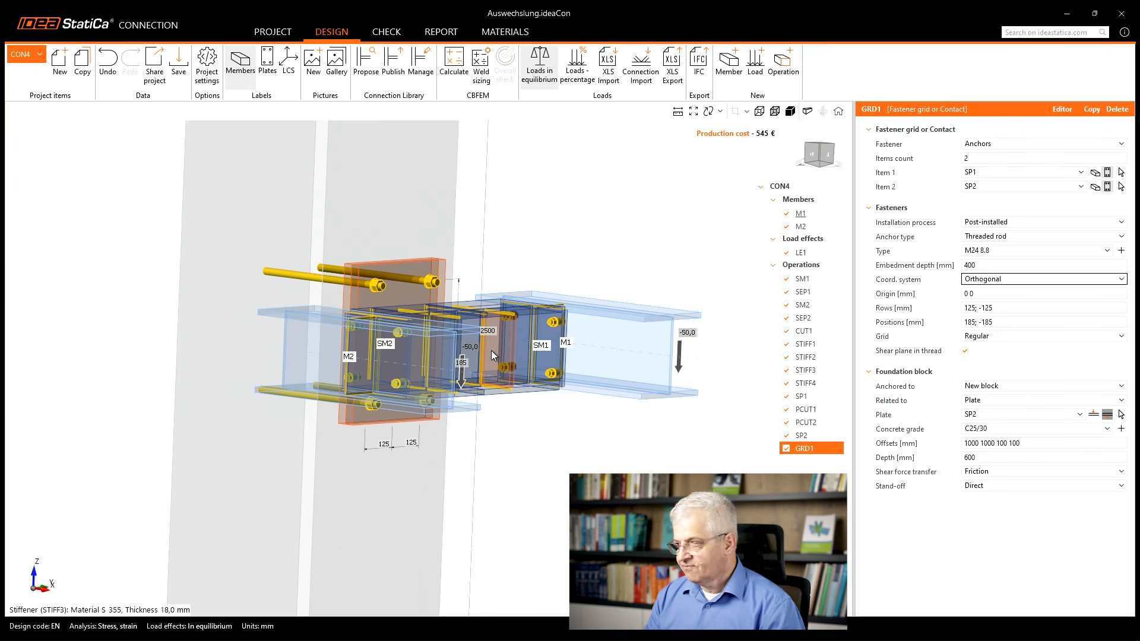
Set the foundation block's shear force transfer to Shear lug, using the IPE140 cross-section for the lug.
{"action": "left_click", "coordinate": [1001, 473]}
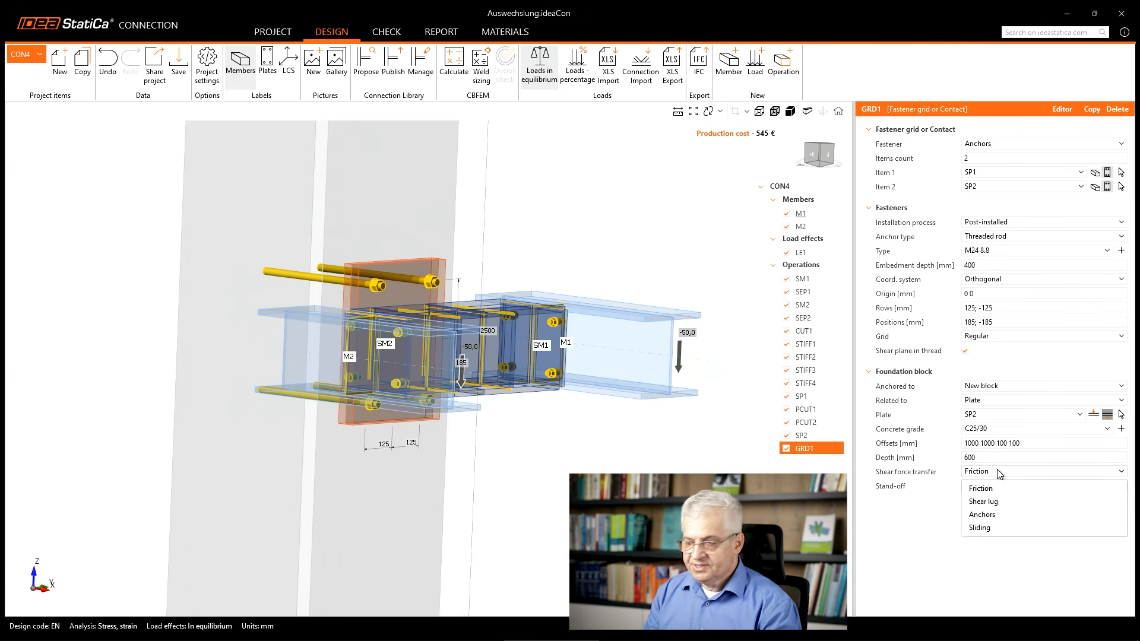
{"action": "left_click", "coordinate": [1000, 502]}
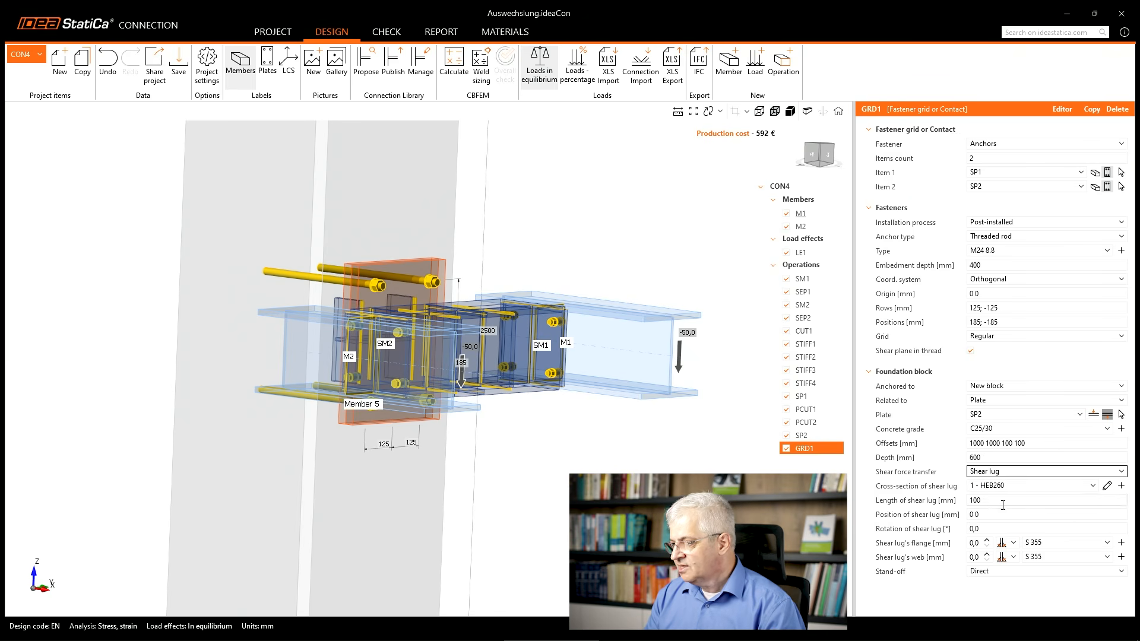
{"action": "left_click", "coordinate": [1010, 487]}
{"action": "left_click", "coordinate": [1003, 515]}
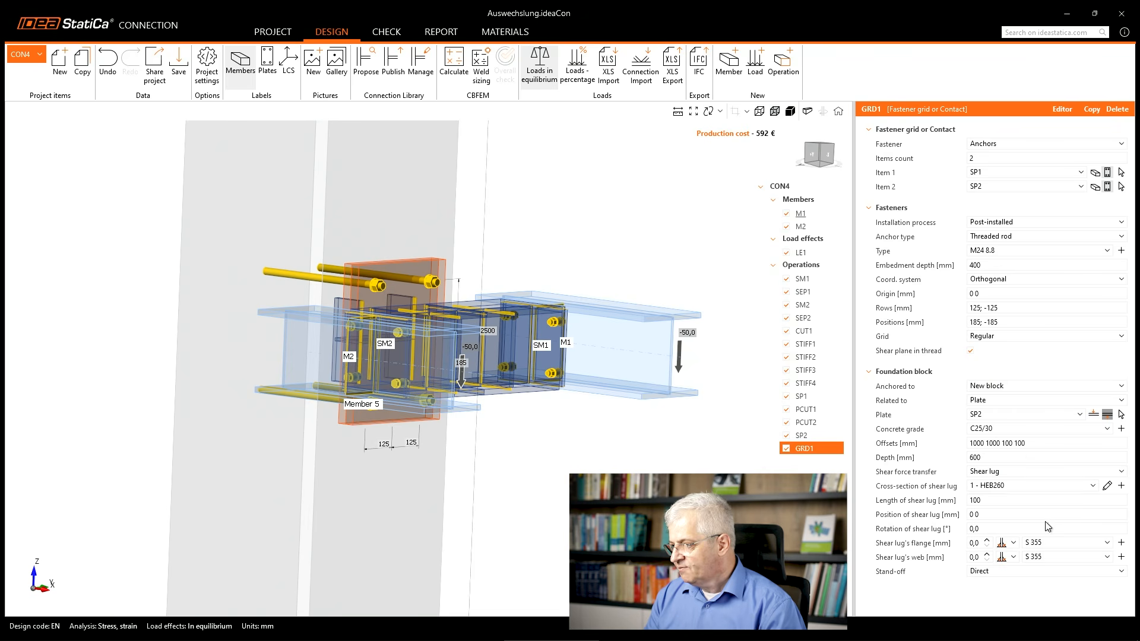
Set the shear lug's length to 200 mm and its rotation to 90°.
{"action": "left_click", "coordinate": [991, 500]}
{"action": "type", "text": "20"}
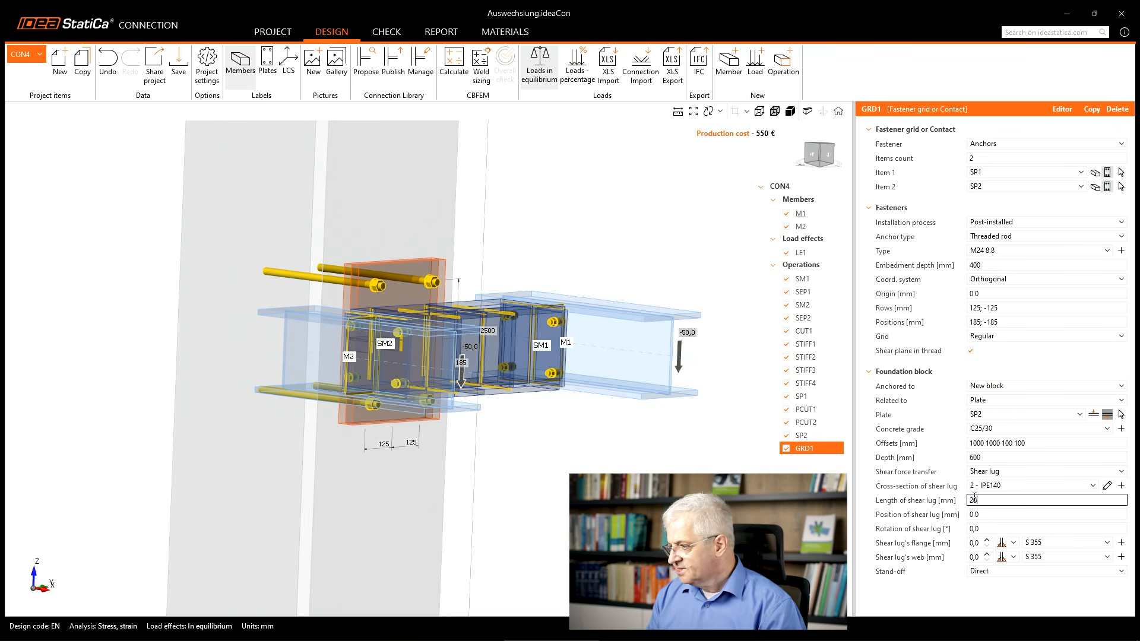
{"action": "left_click", "coordinate": [994, 528]}
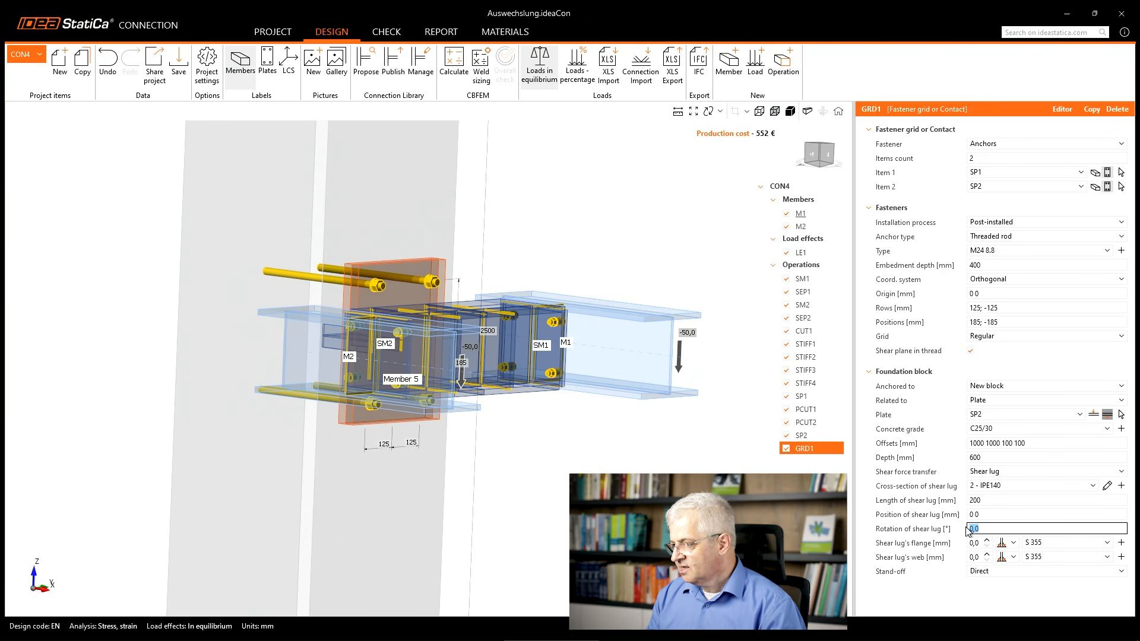
{"action": "type", "text": "90"}
{"action": "key", "text": "Tab"}
{"action": "middle_click_drag", "start_coordinate": [561, 482], "coordinate": [659, 516]}
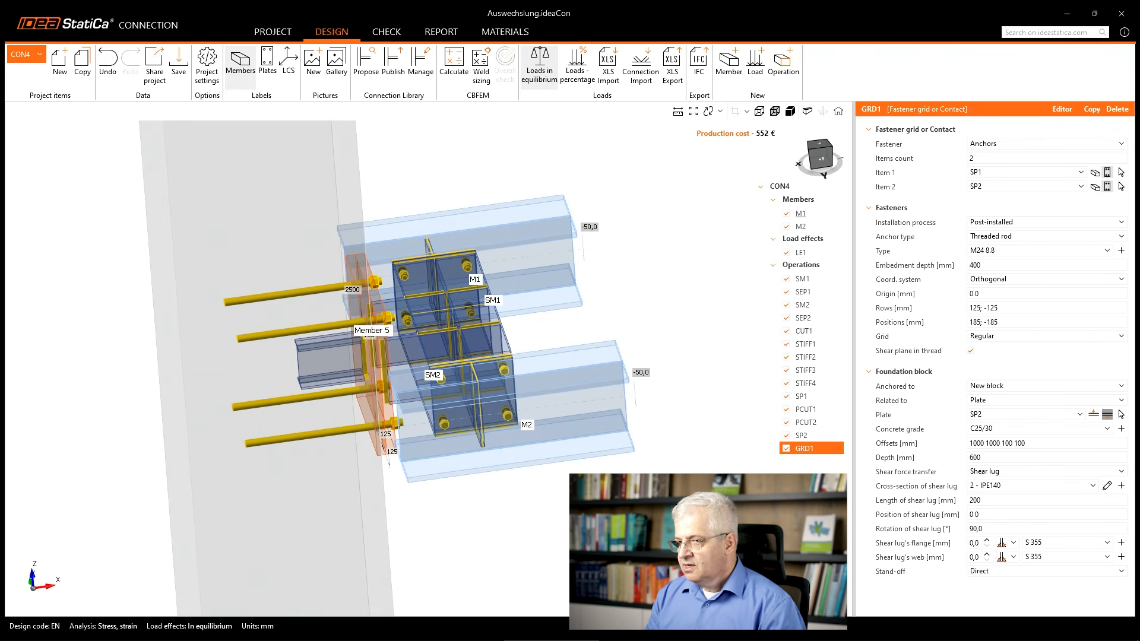
{"action": "middle_click_drag", "start_coordinate": [539, 475], "coordinate": [568, 457]}
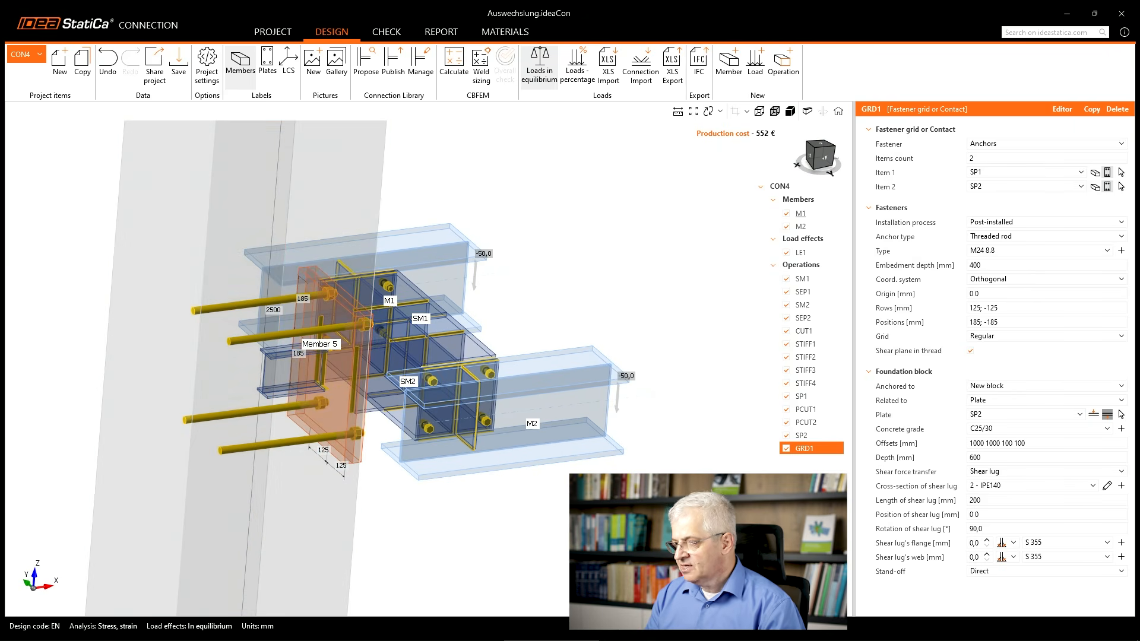
Set the weld sizes of the shear lug's flange and web to 4 mm each.
{"action": "left_click", "coordinate": [976, 543]}
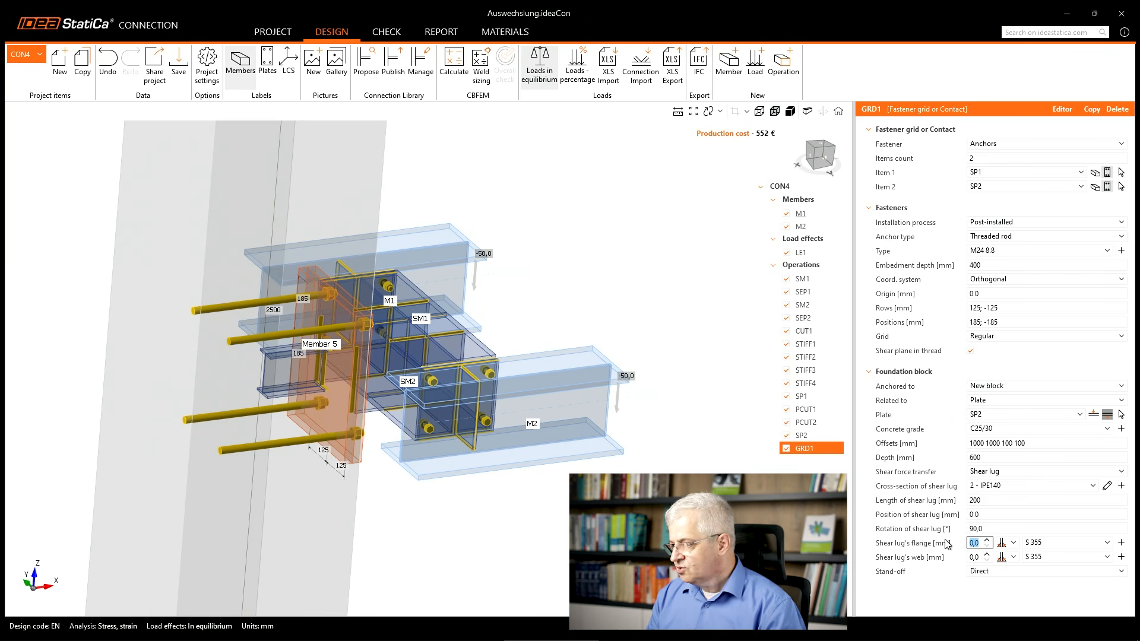
{"action": "type", "text": "4"}
{"action": "left_click", "coordinate": [978, 559]}
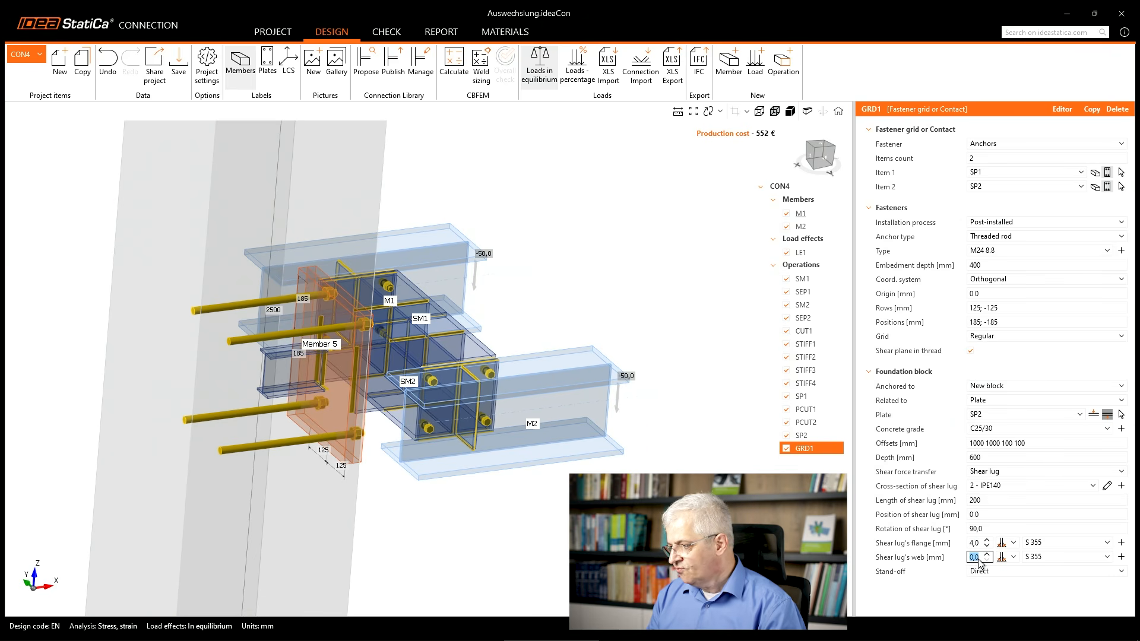
{"action": "type", "text": "4"}
{"action": "key", "text": "Return"}
Show the model in solid display and inspect the anchored plates with the shear lug.
{"action": "right_click_drag", "start_coordinate": [374, 476], "coordinate": [72, 432]}
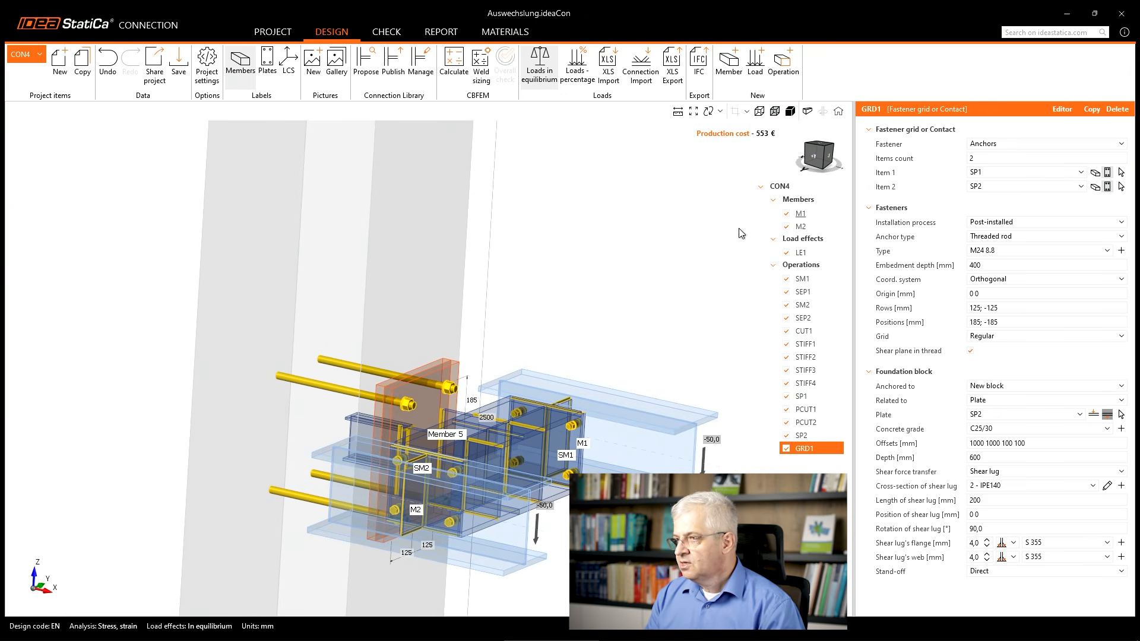
{"action": "left_click", "coordinate": [791, 111]}
{"action": "scroll", "coordinate": [496, 393], "scroll_direction": "up", "scroll_amount": 5}
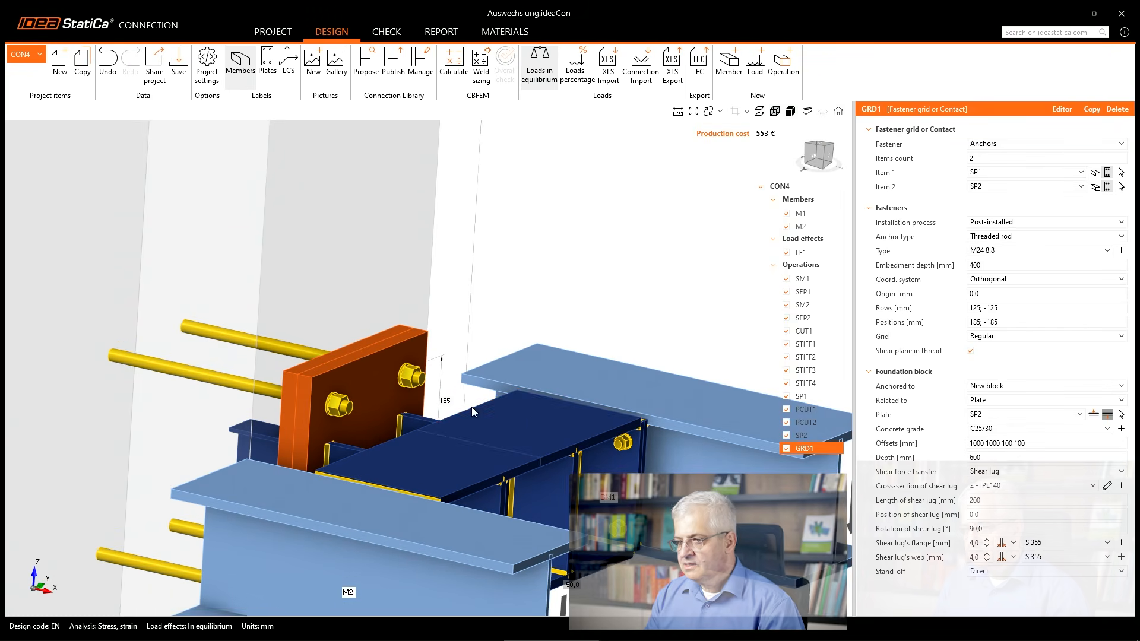
{"action": "middle_click_drag", "start_coordinate": [470, 418], "coordinate": [346, 257]}
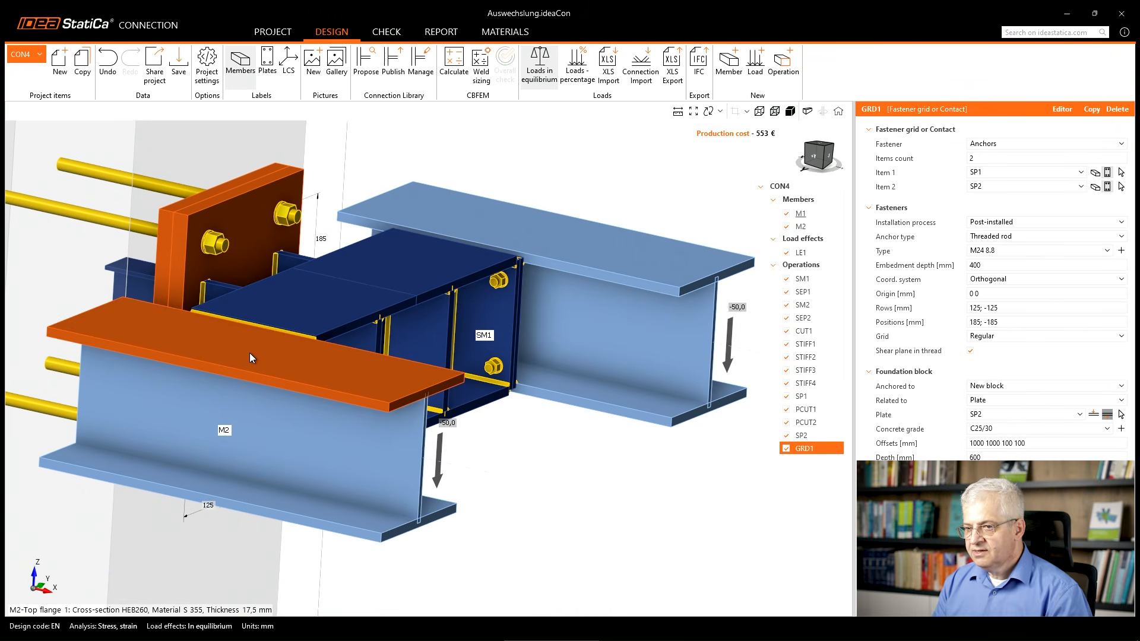
{"action": "scroll", "coordinate": [250, 357], "scroll_direction": "down", "scroll_amount": 3}
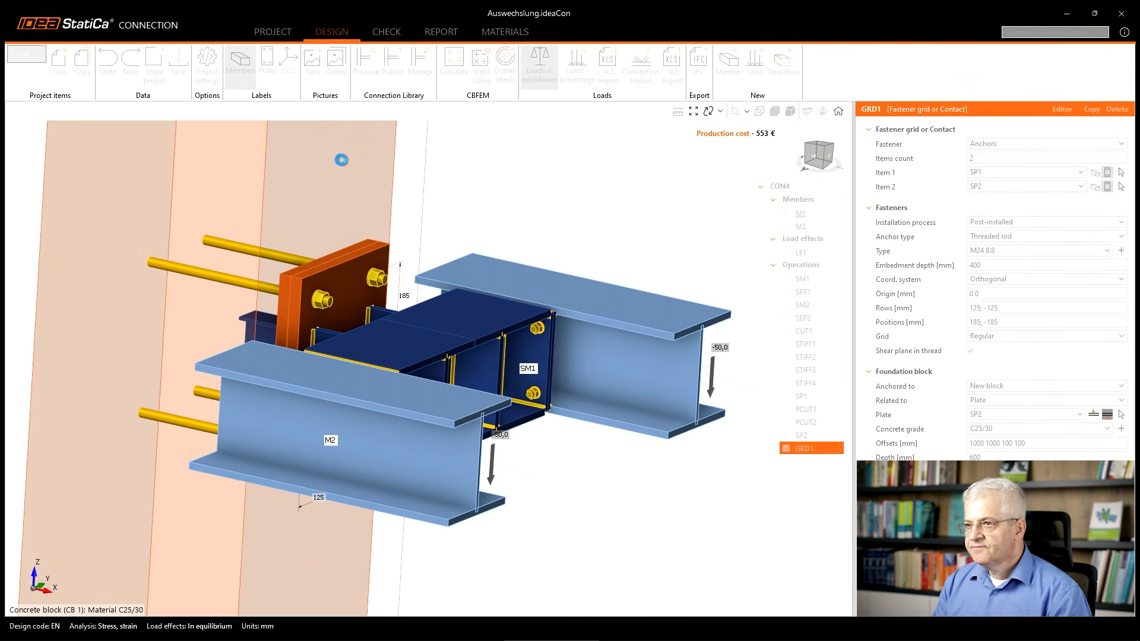
Calculate the connection and view the overall check results on the model.
{"action": "left_click", "coordinate": [455, 66]}
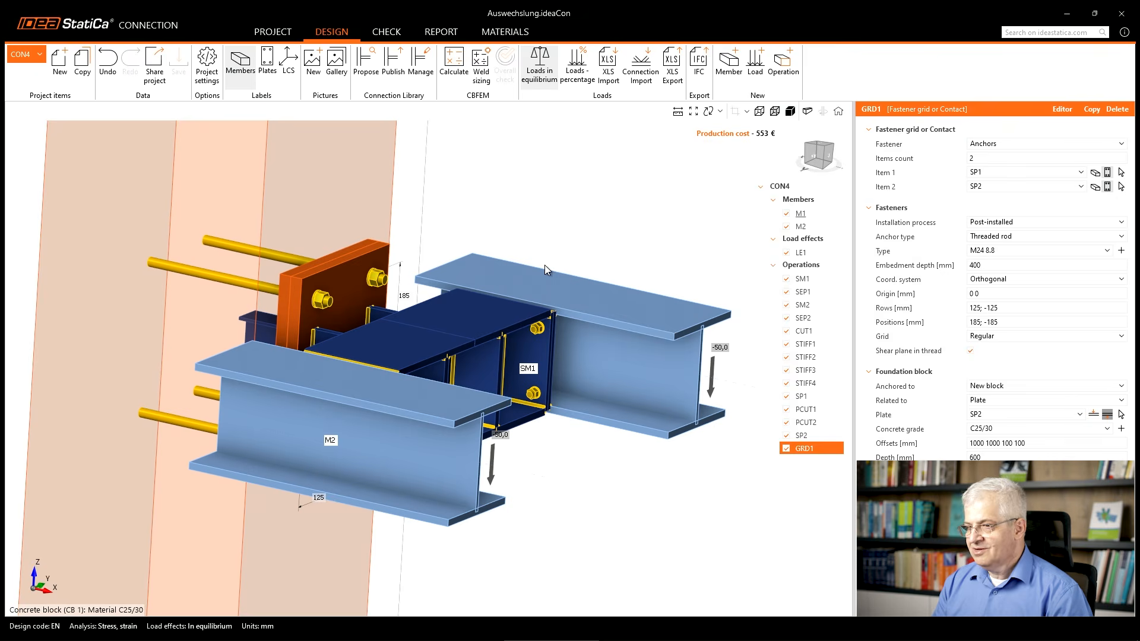
{"action": "scroll", "coordinate": [120, 265], "scroll_direction": "down", "scroll_amount": 3}
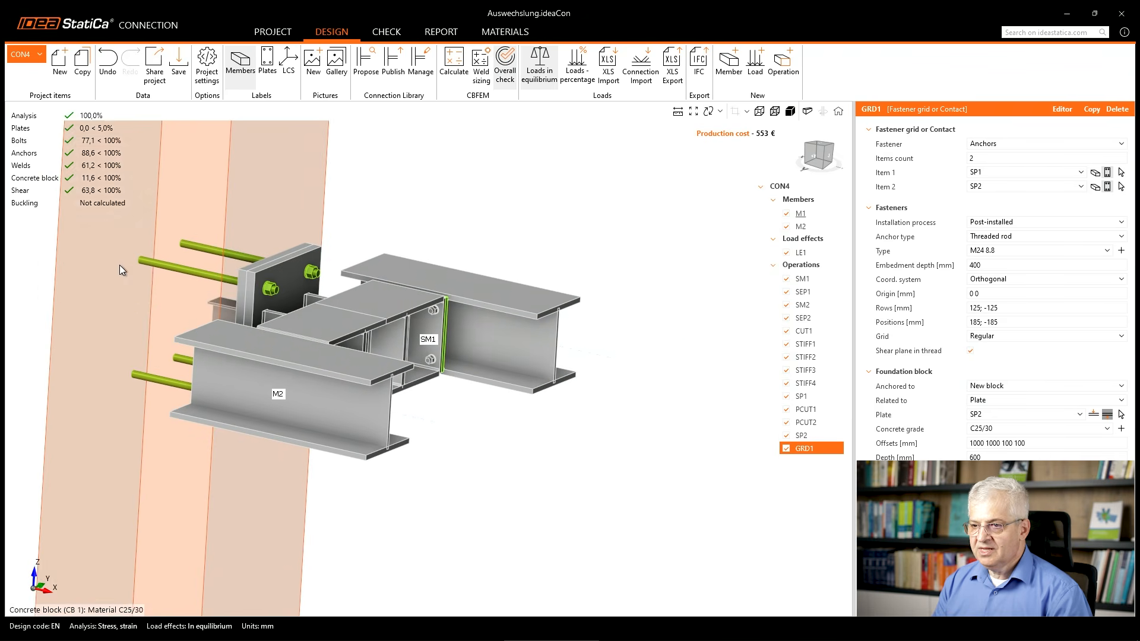
{"action": "middle_click_drag", "start_coordinate": [119, 264], "coordinate": [275, 344]}
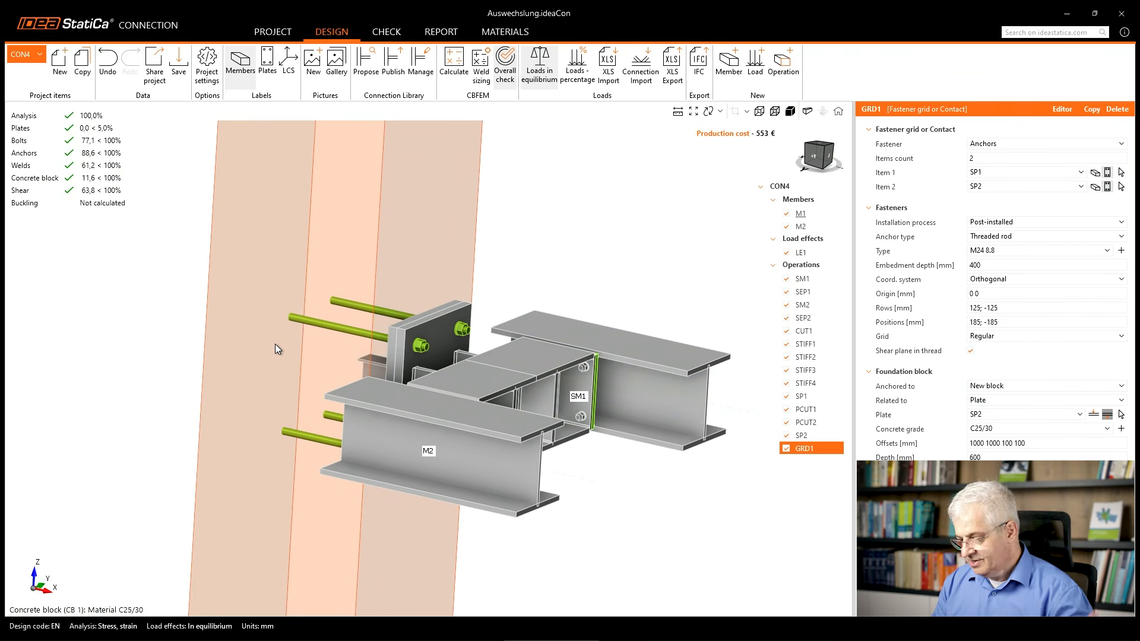
{"action": "right_click_drag", "start_coordinate": [261, 384], "coordinate": [251, 386]}
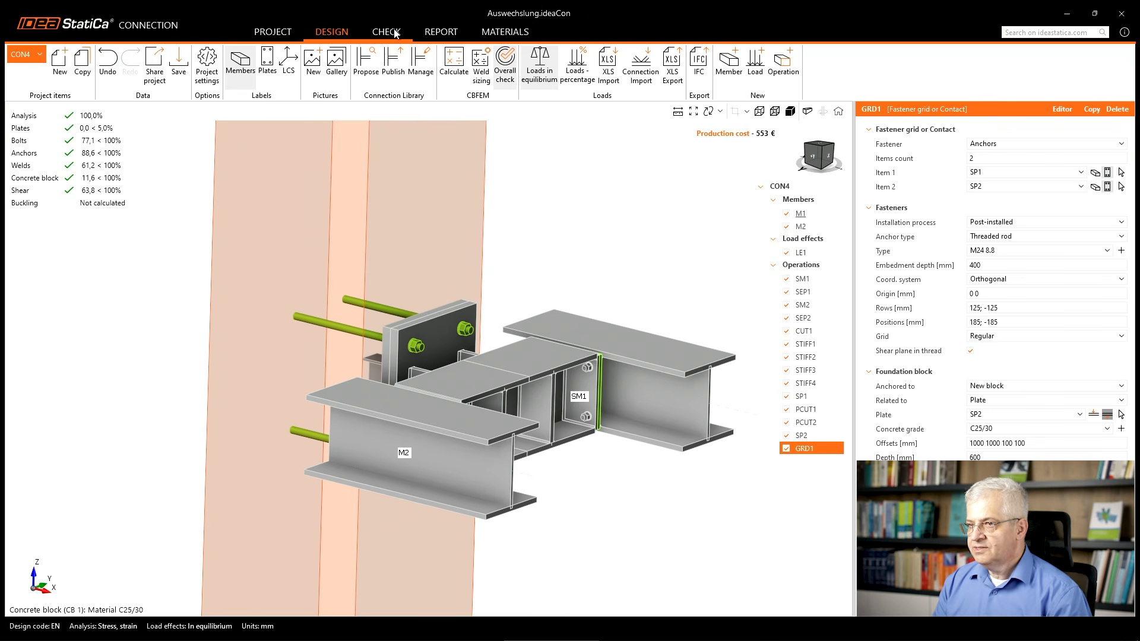
Display the equivalent stress results in the check view, with the mesh and the deformed shape.
{"action": "left_click", "coordinate": [386, 31]}
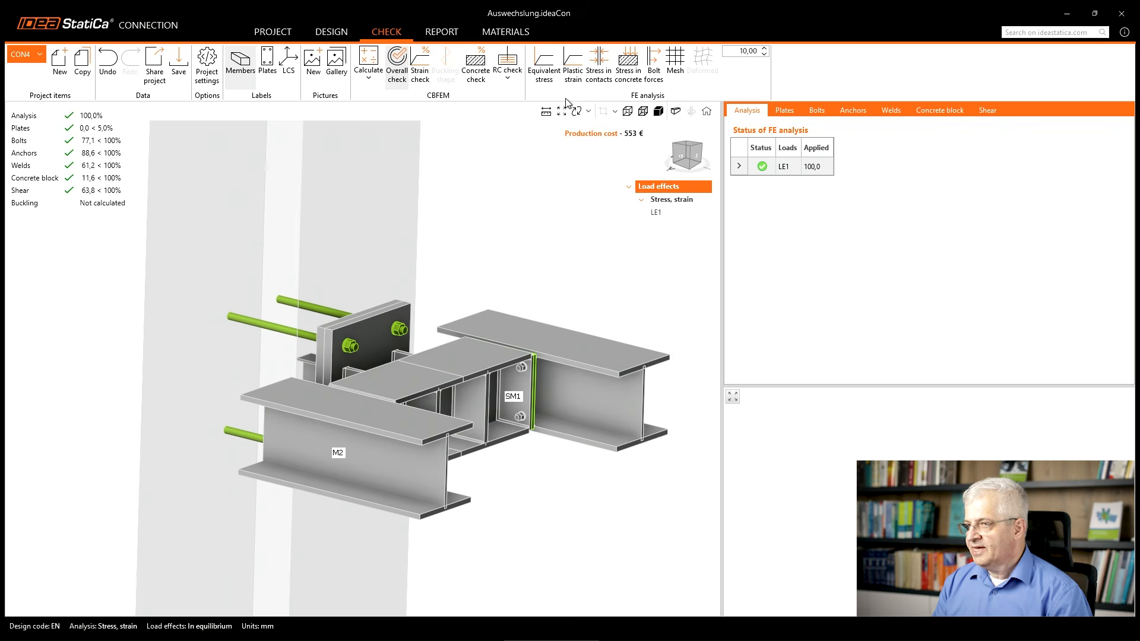
{"action": "left_click", "coordinate": [537, 65]}
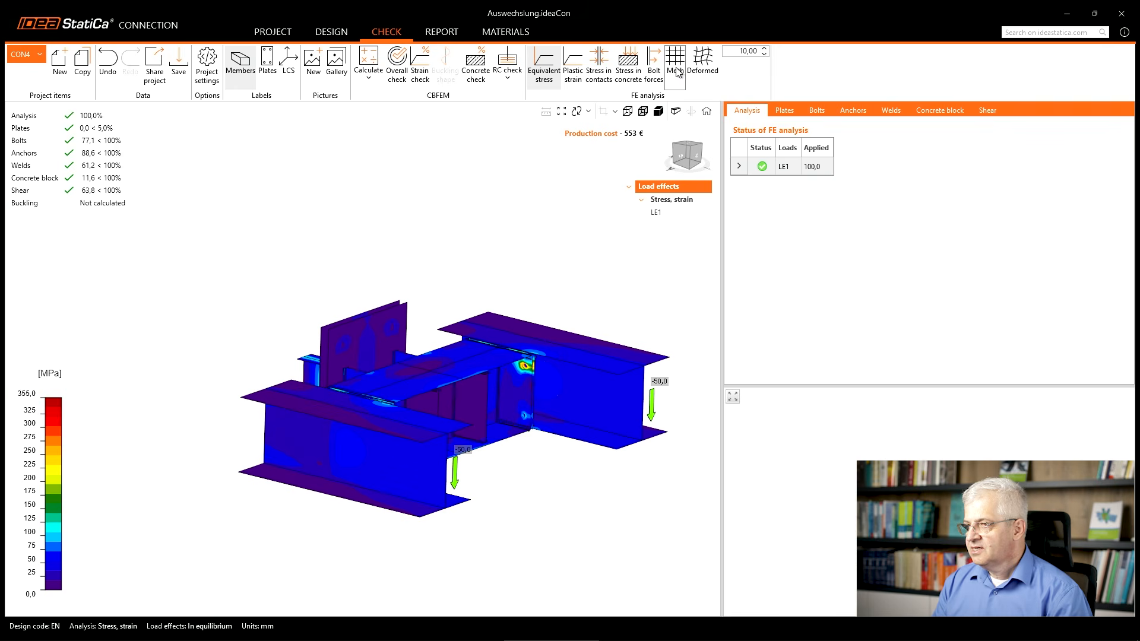
{"action": "left_click", "coordinate": [703, 61]}
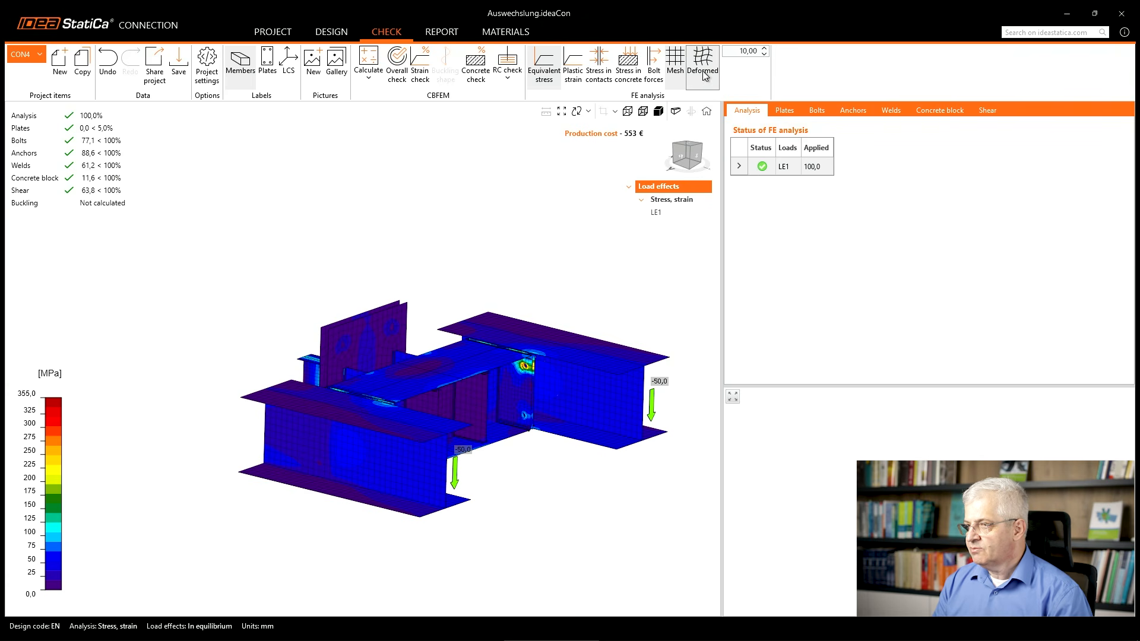
Set the deformation scale to 40 and examine the deformed connection from another angle.
{"action": "left_click", "coordinate": [746, 52]}
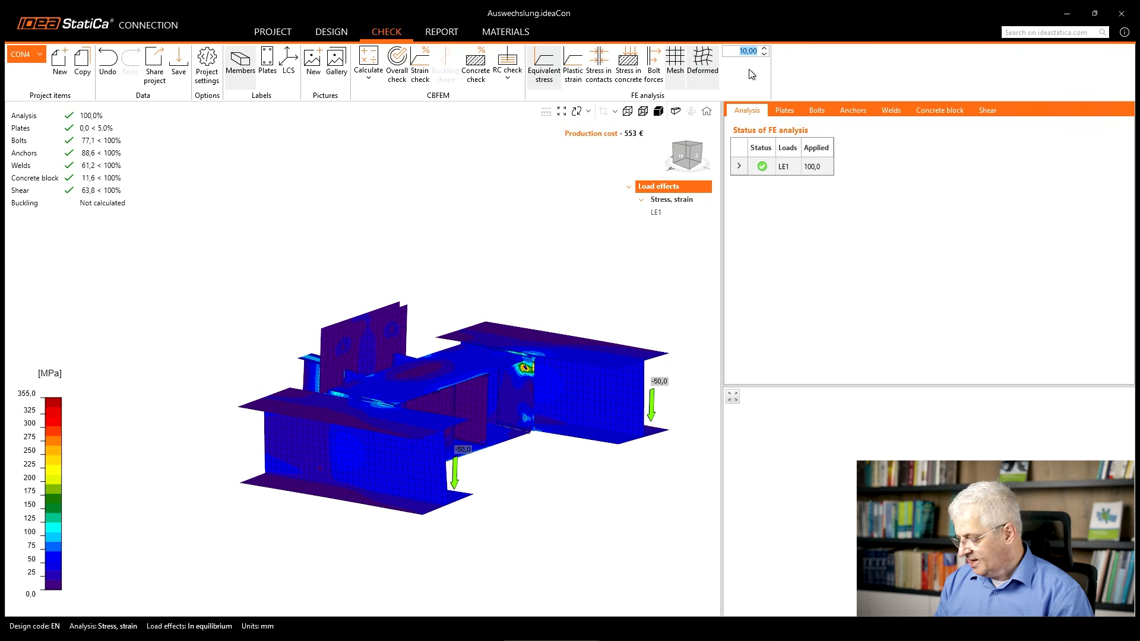
{"action": "type", "text": "40"}
{"action": "key", "text": "Return"}
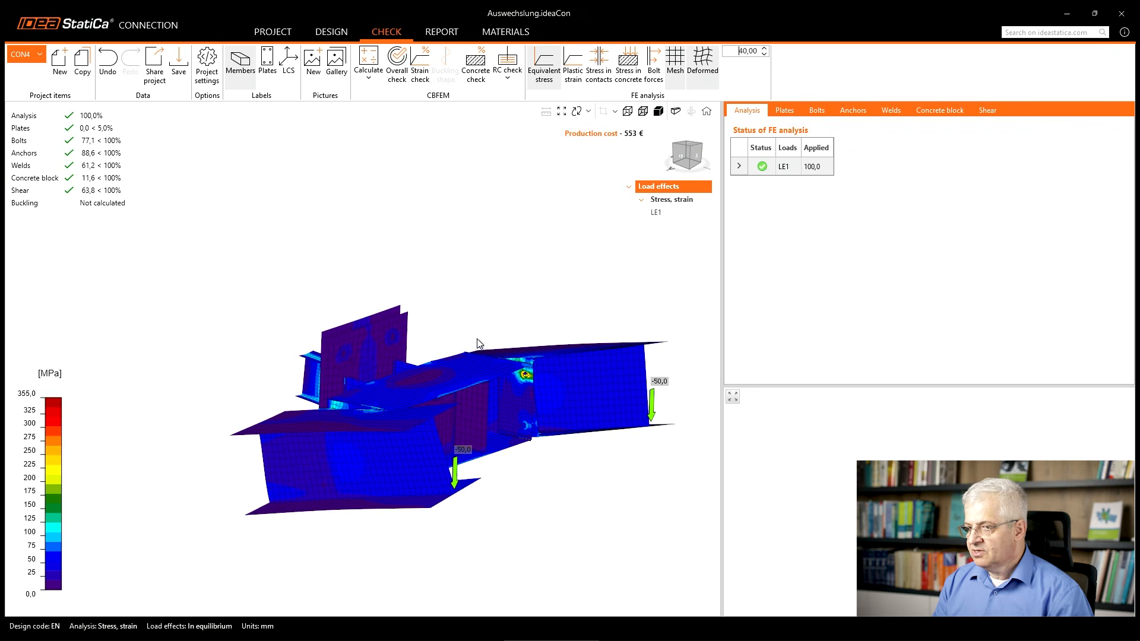
{"action": "right_click_drag", "start_coordinate": [491, 386], "coordinate": [509, 438]}
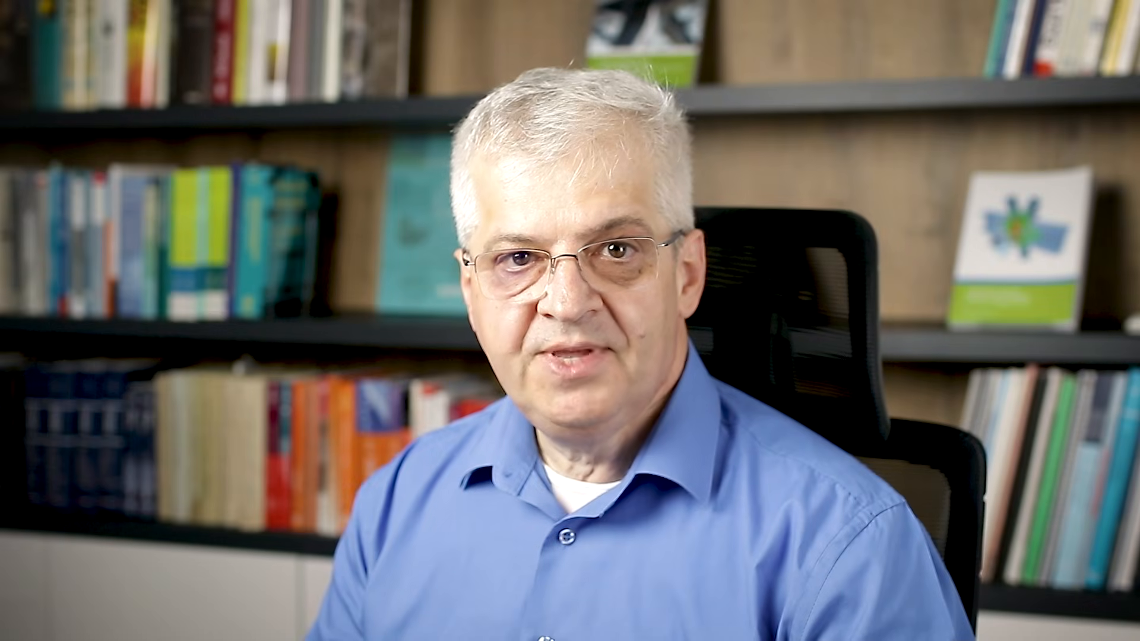